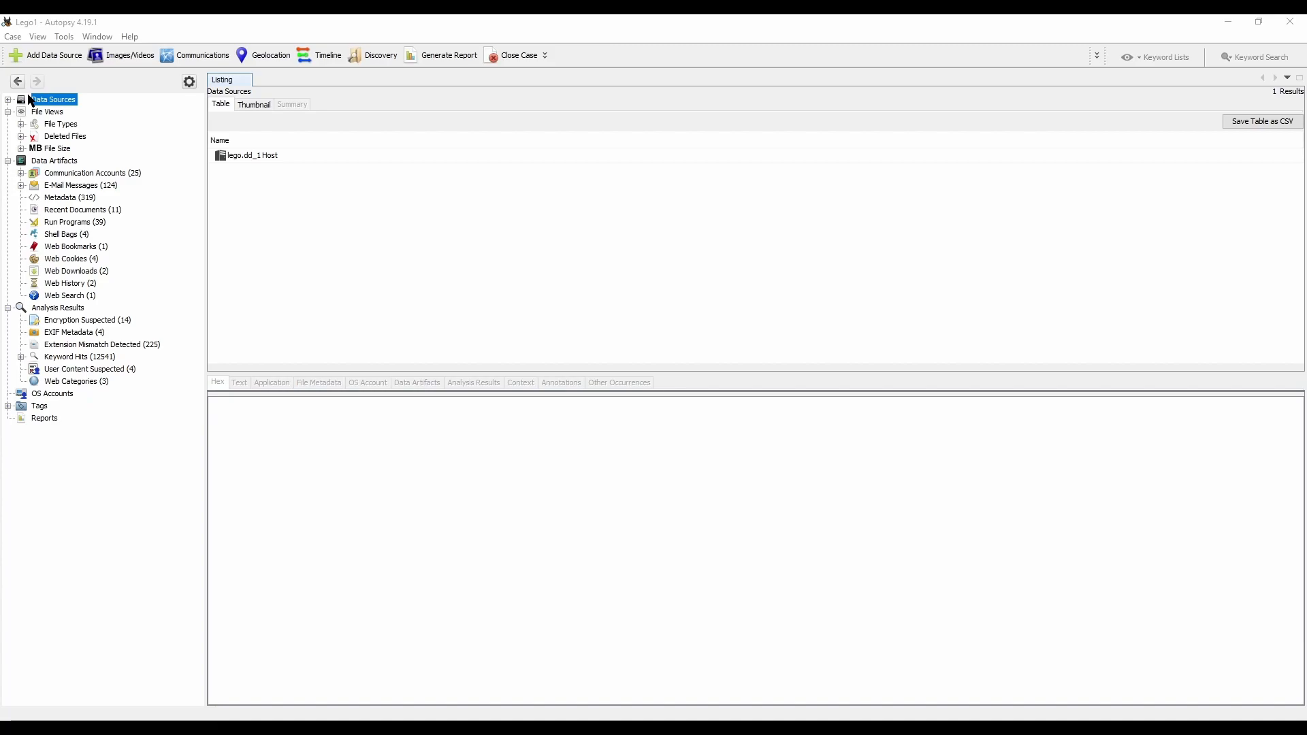
Step: Expand the lego.dd image under its host in the data sources and list the contents of the Users/nuc folder
click(7, 100)
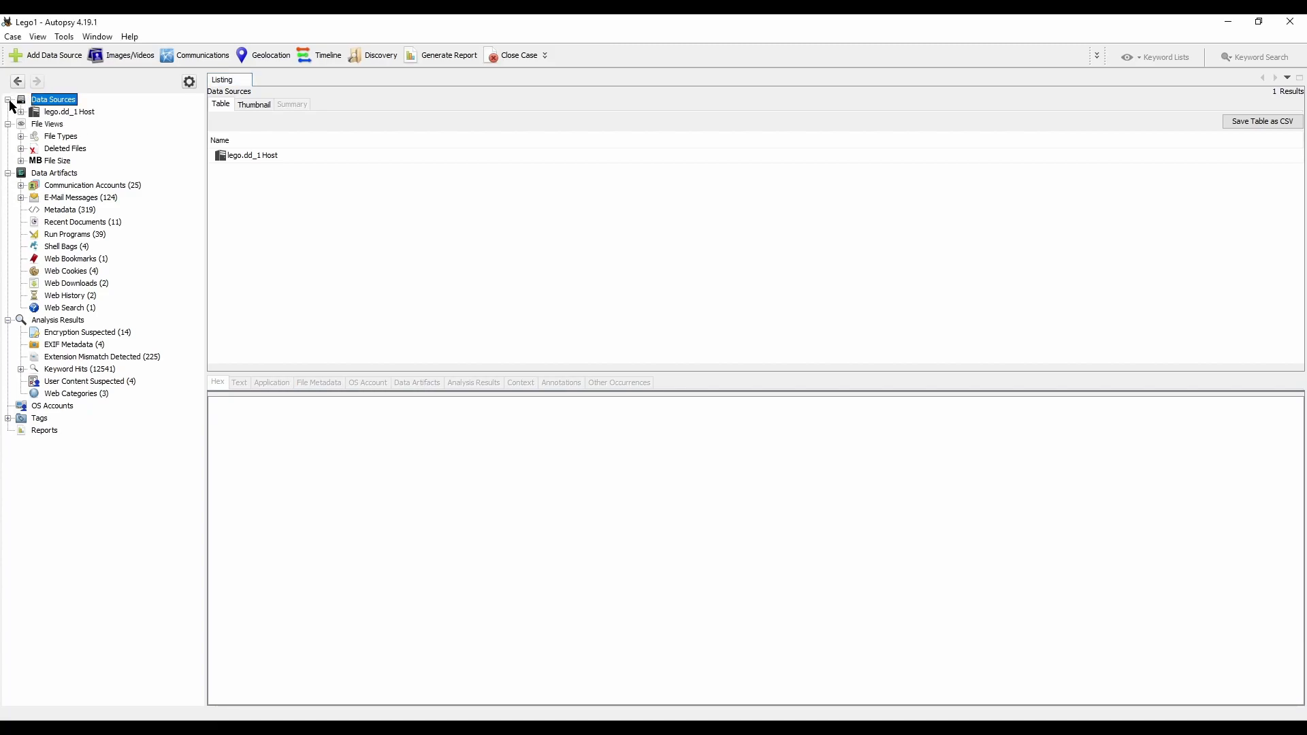
click(76, 113)
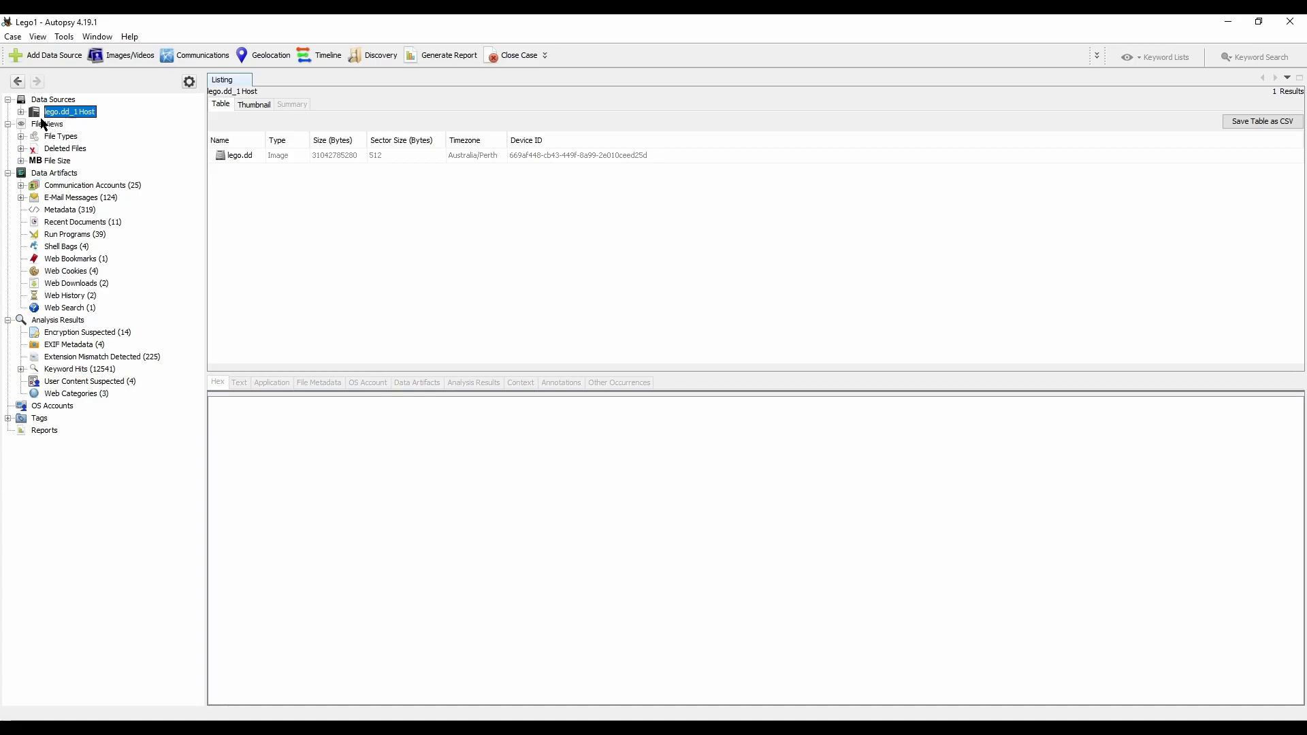
key(Right)
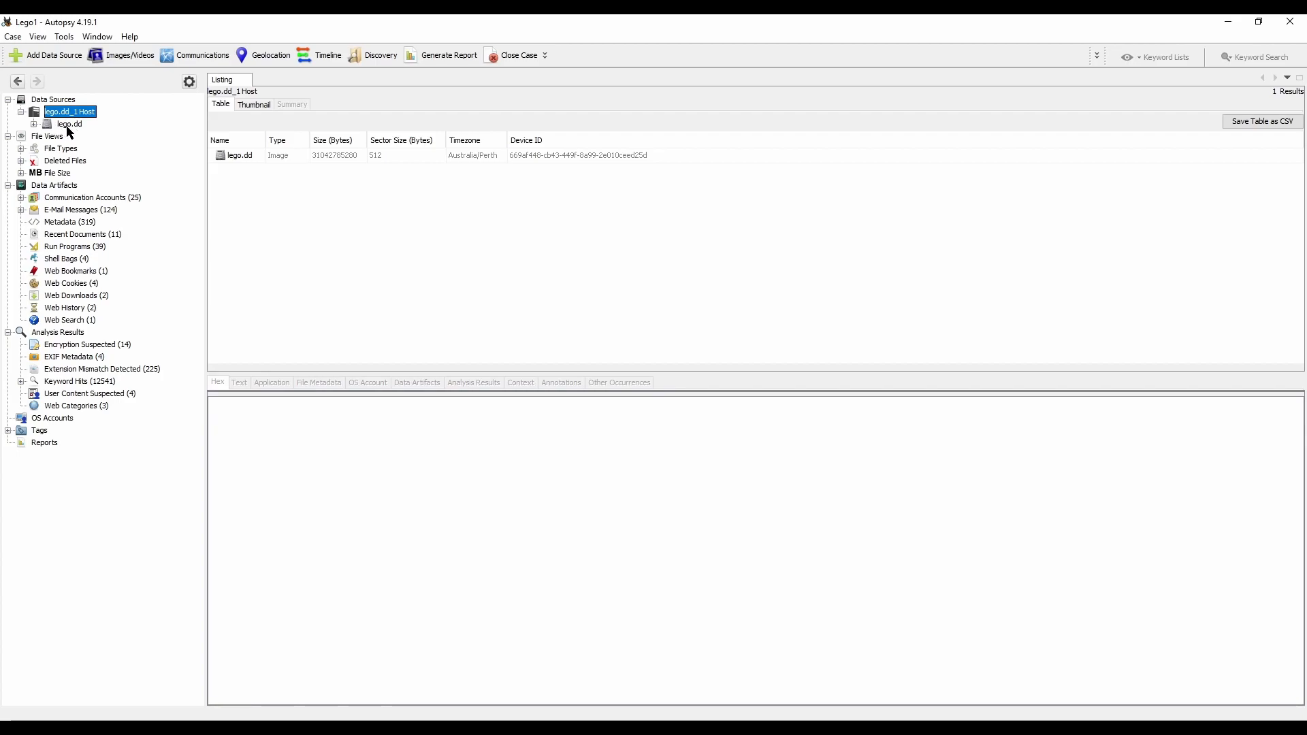
click(67, 128)
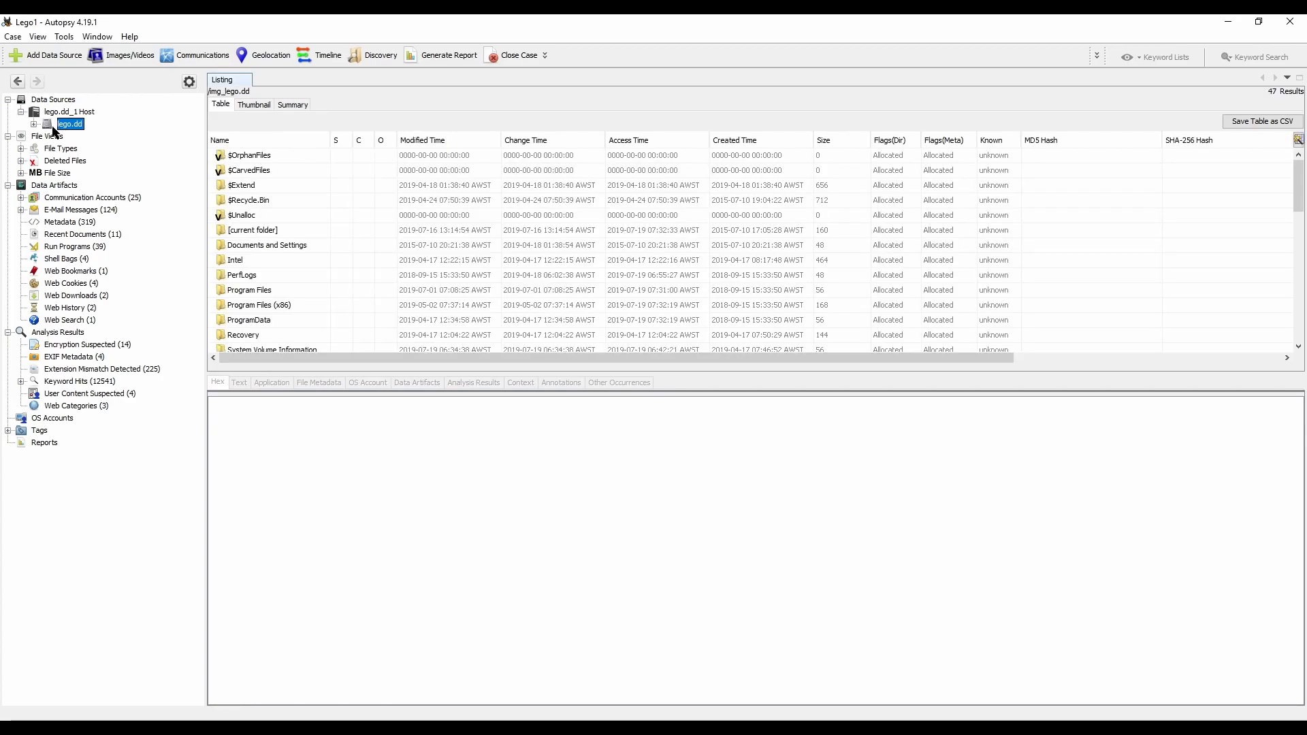
double_click(60, 129)
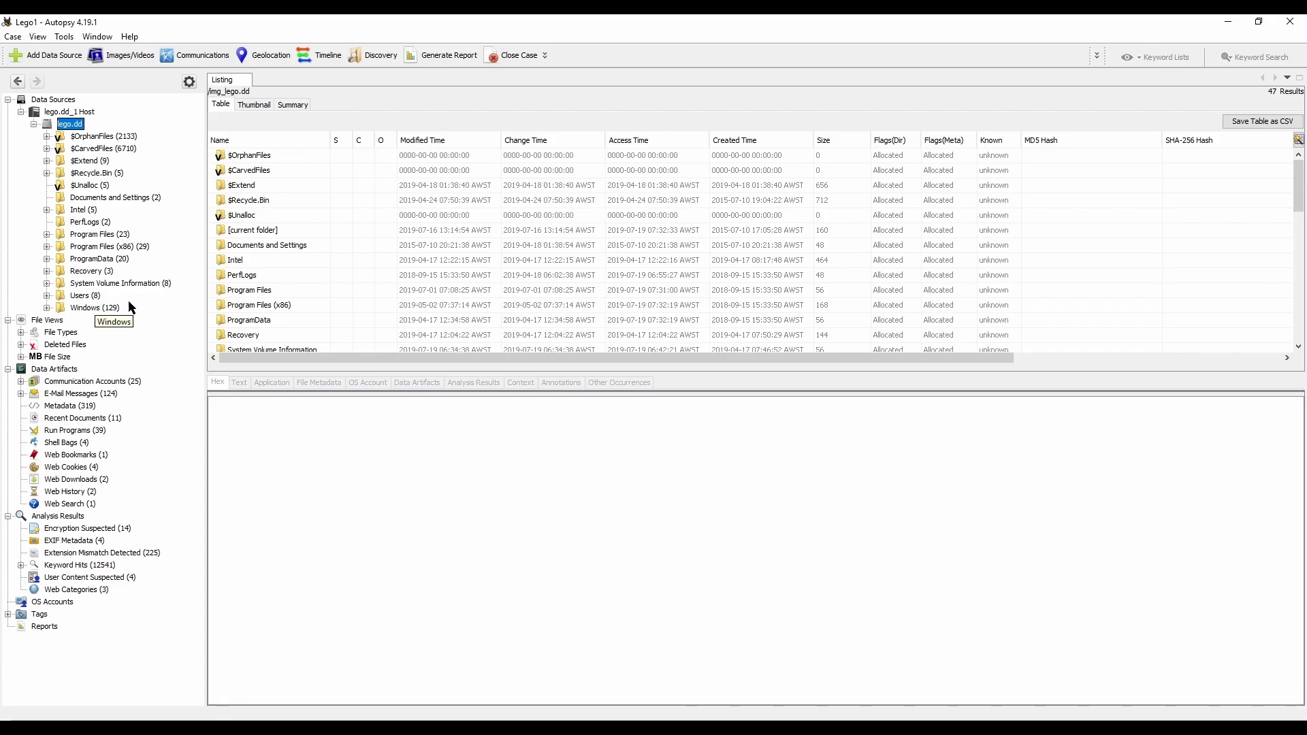
click(46, 296)
click(99, 345)
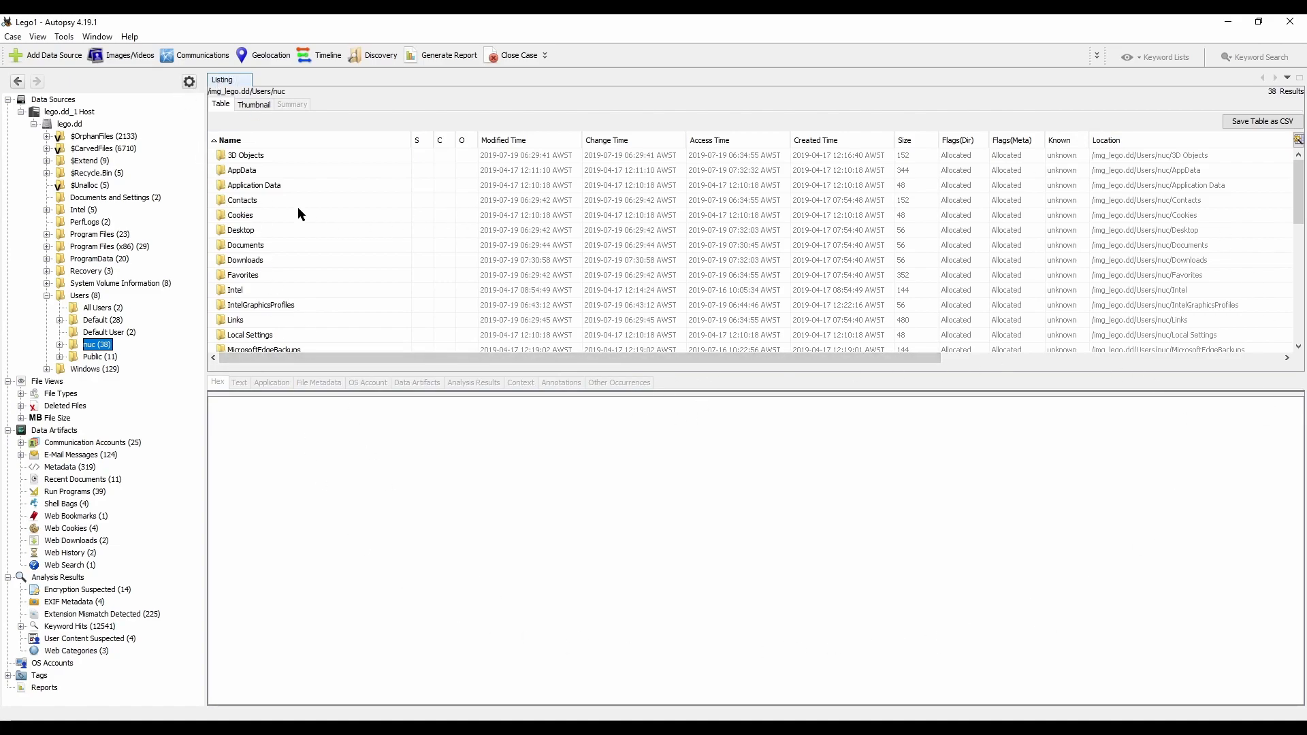
Step: Extract the NTUSER.DAT file from the nuc folder into the Lego1 case's Export folder, keeping its file name
click(303, 276)
scroll(332, 265, down, 4)
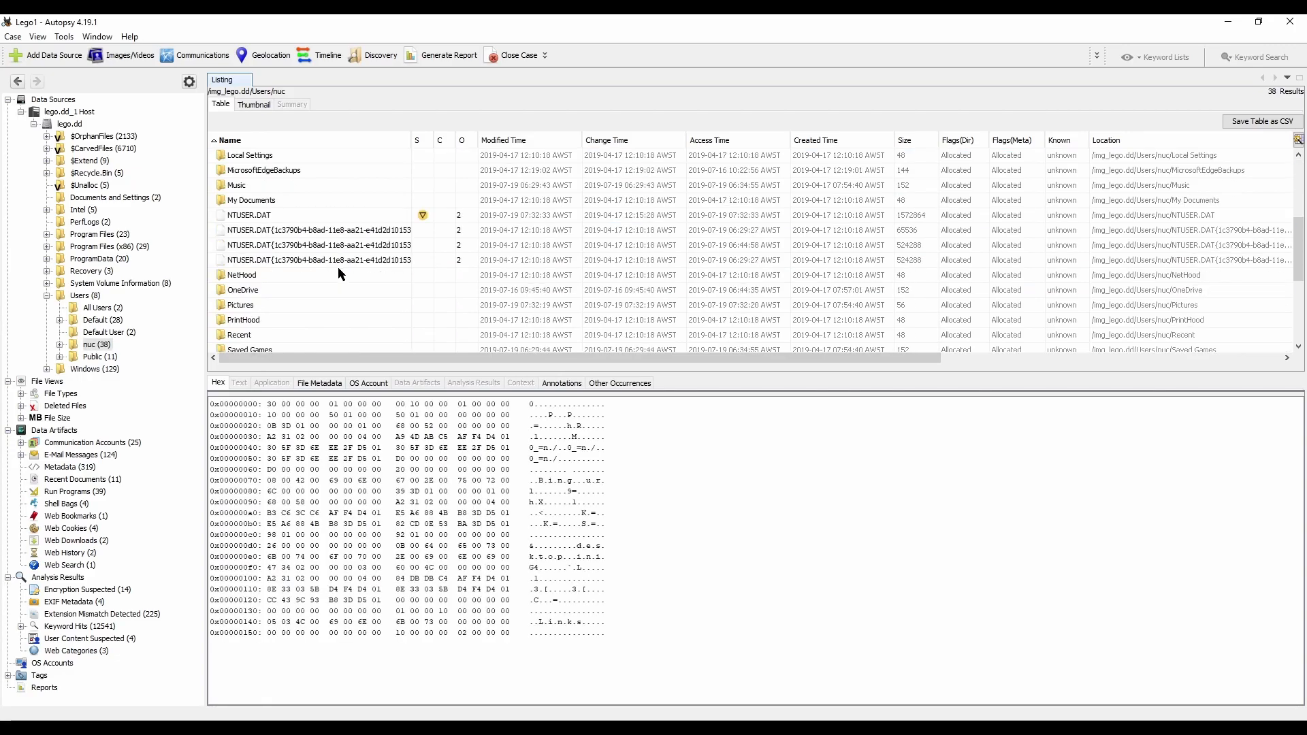
click(265, 219)
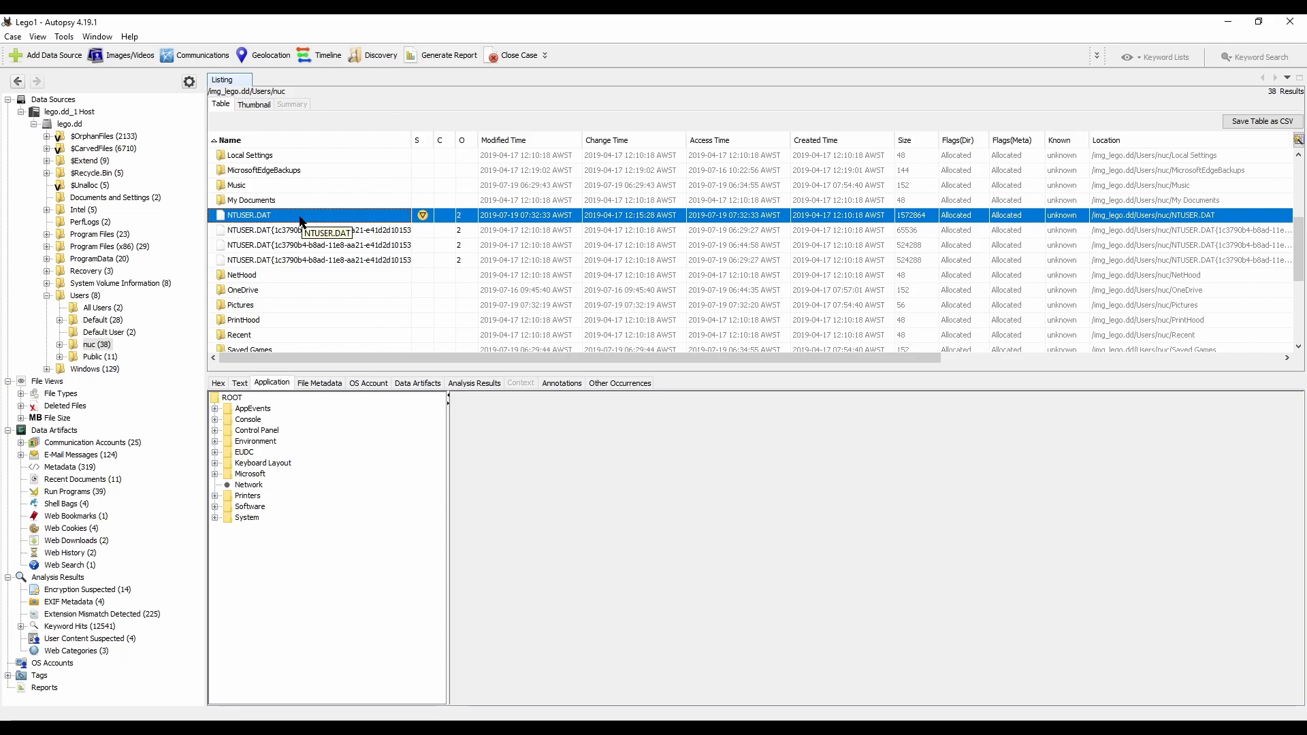
right_click(260, 219)
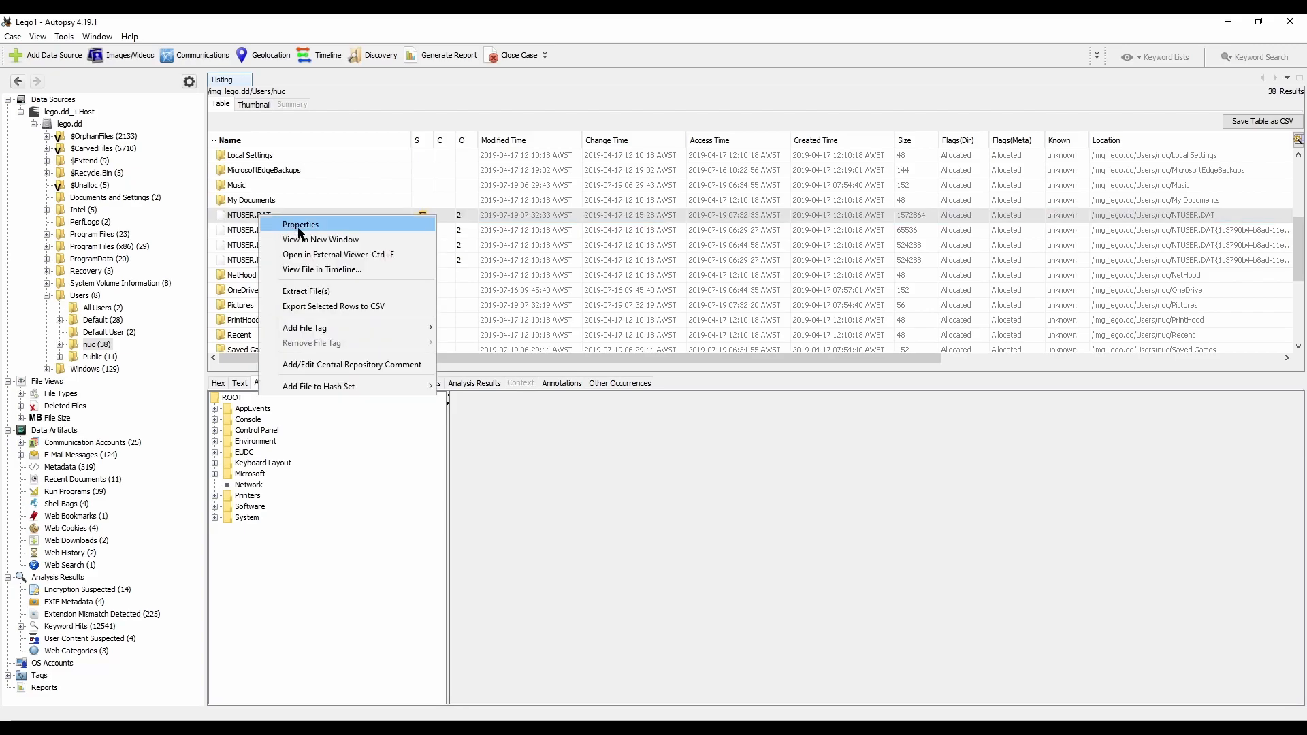
click(333, 297)
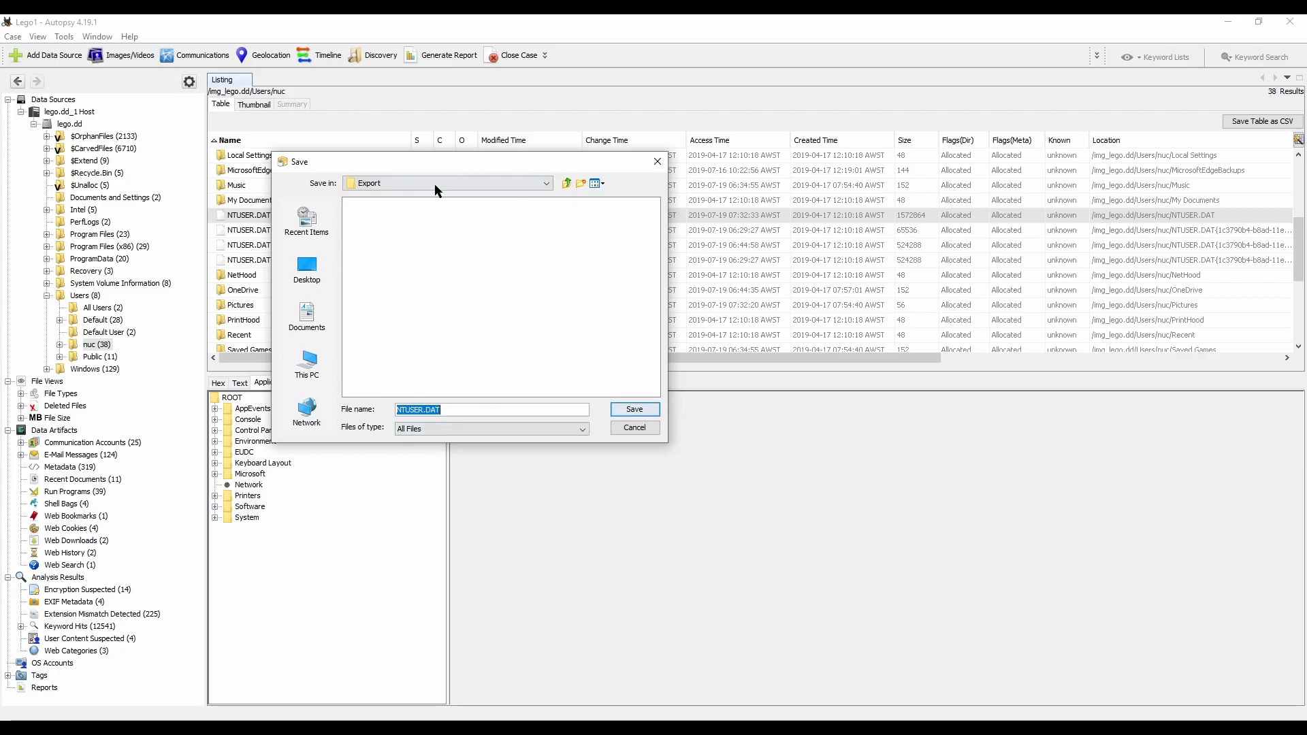
click(545, 183)
scroll(547, 199, up, 3)
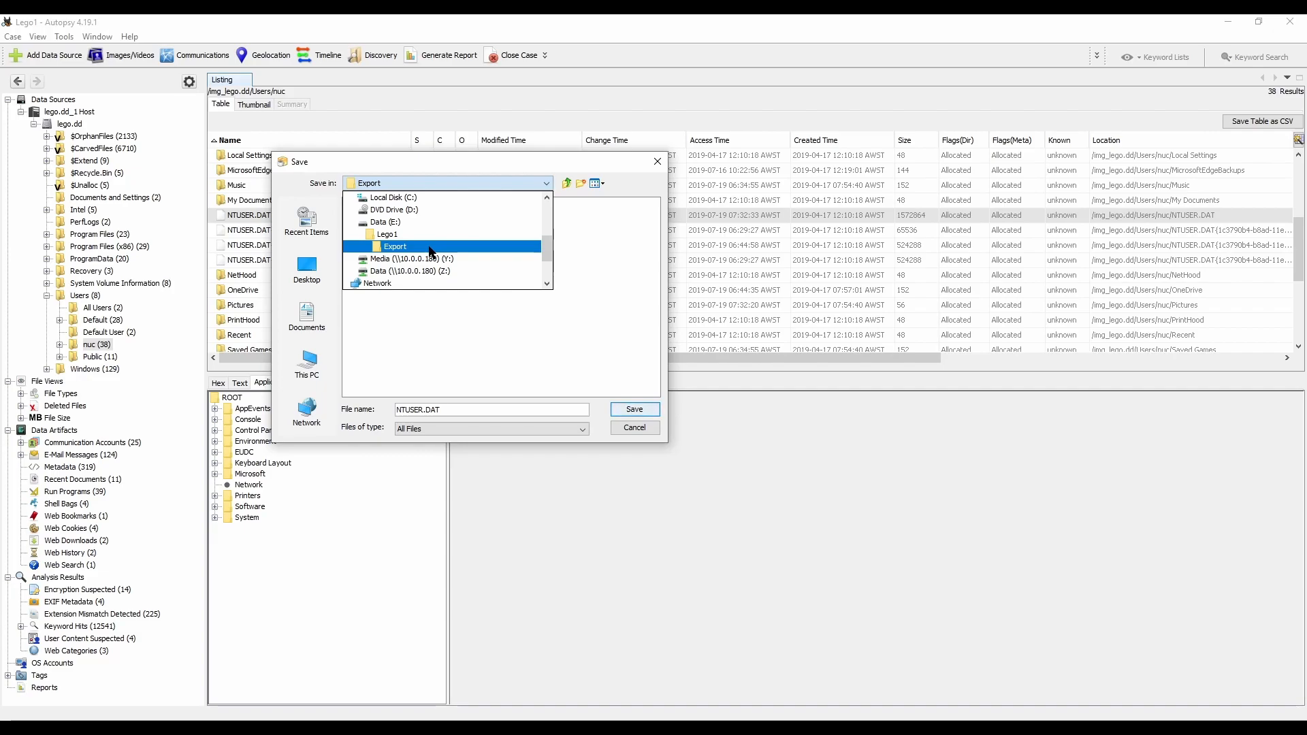
click(431, 249)
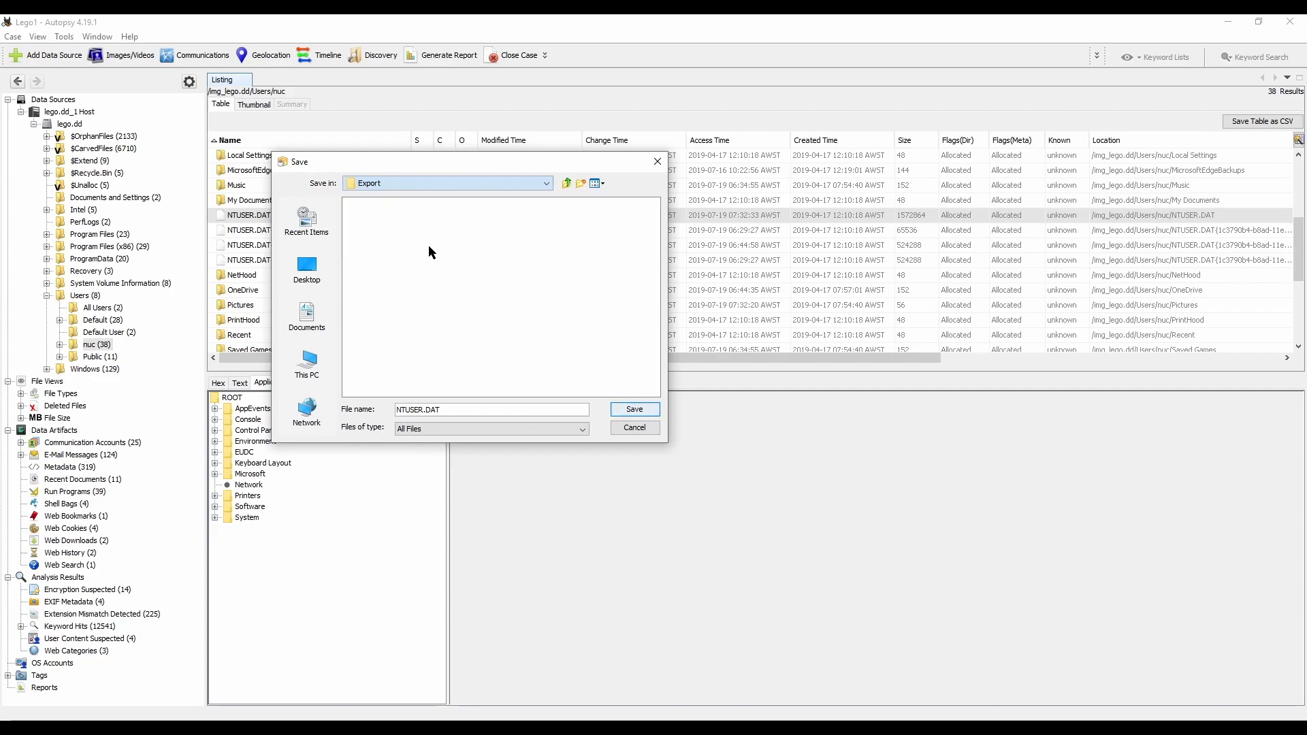
click(633, 410)
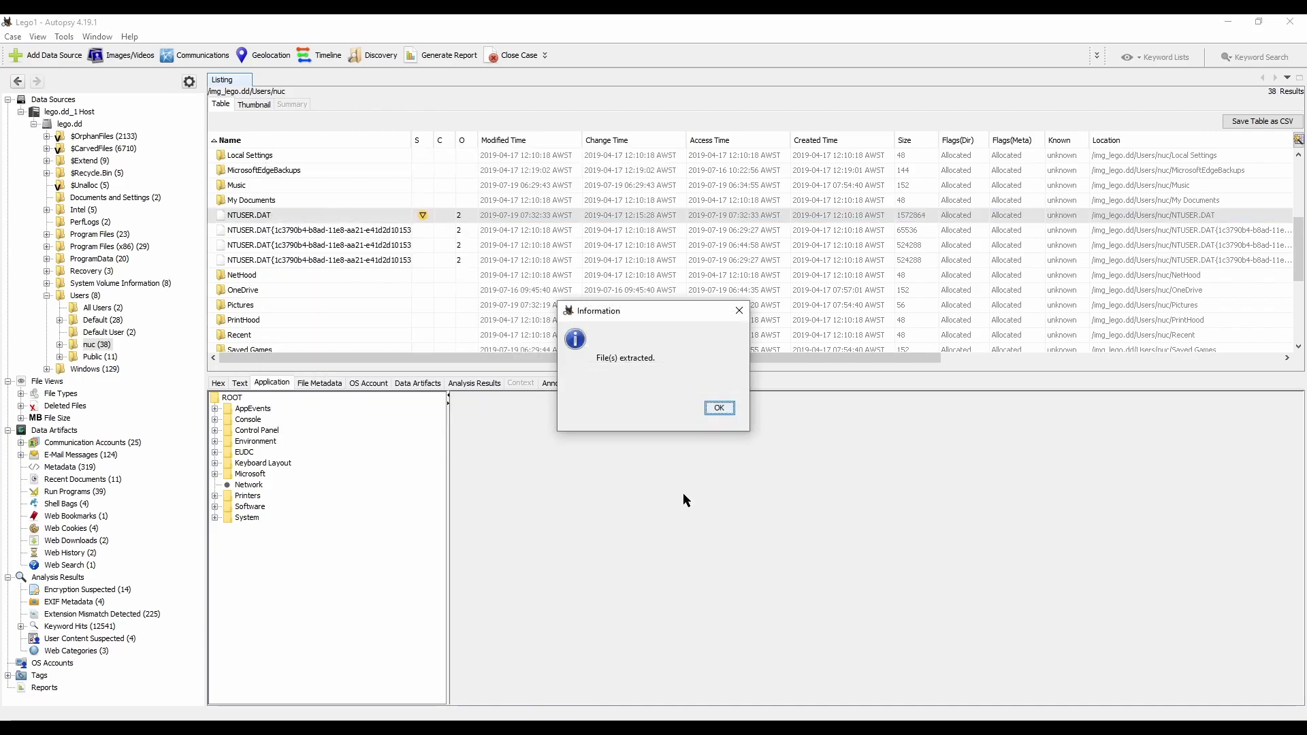
click(720, 409)
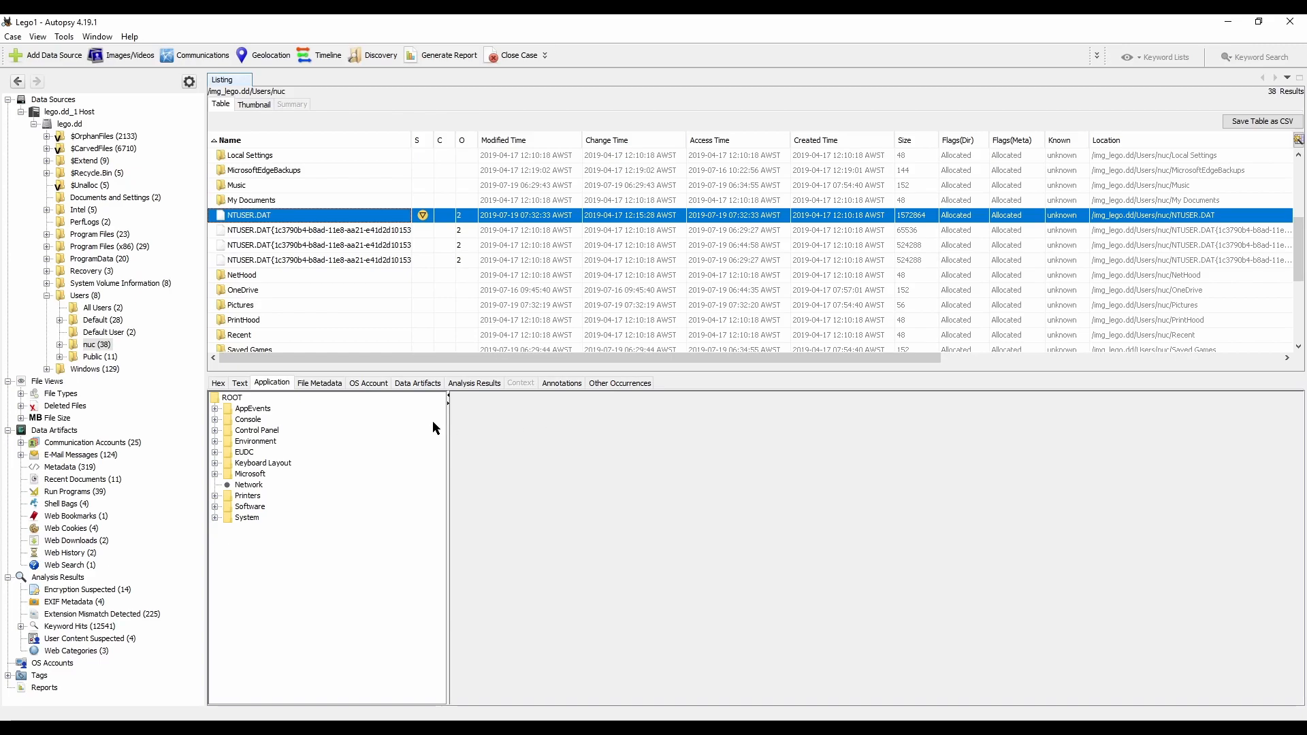
Step: List the contents of the Windows/System32/config folder in the lego.dd image
click(79, 370)
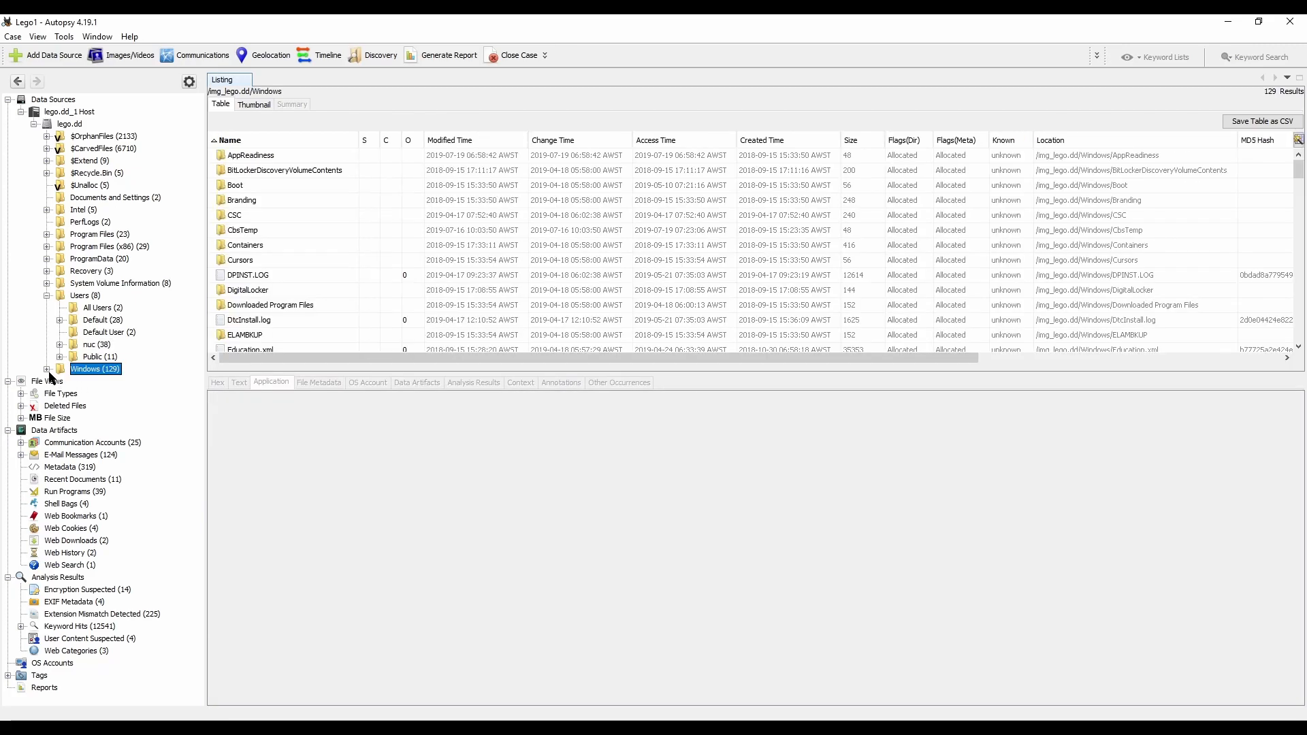
click(47, 369)
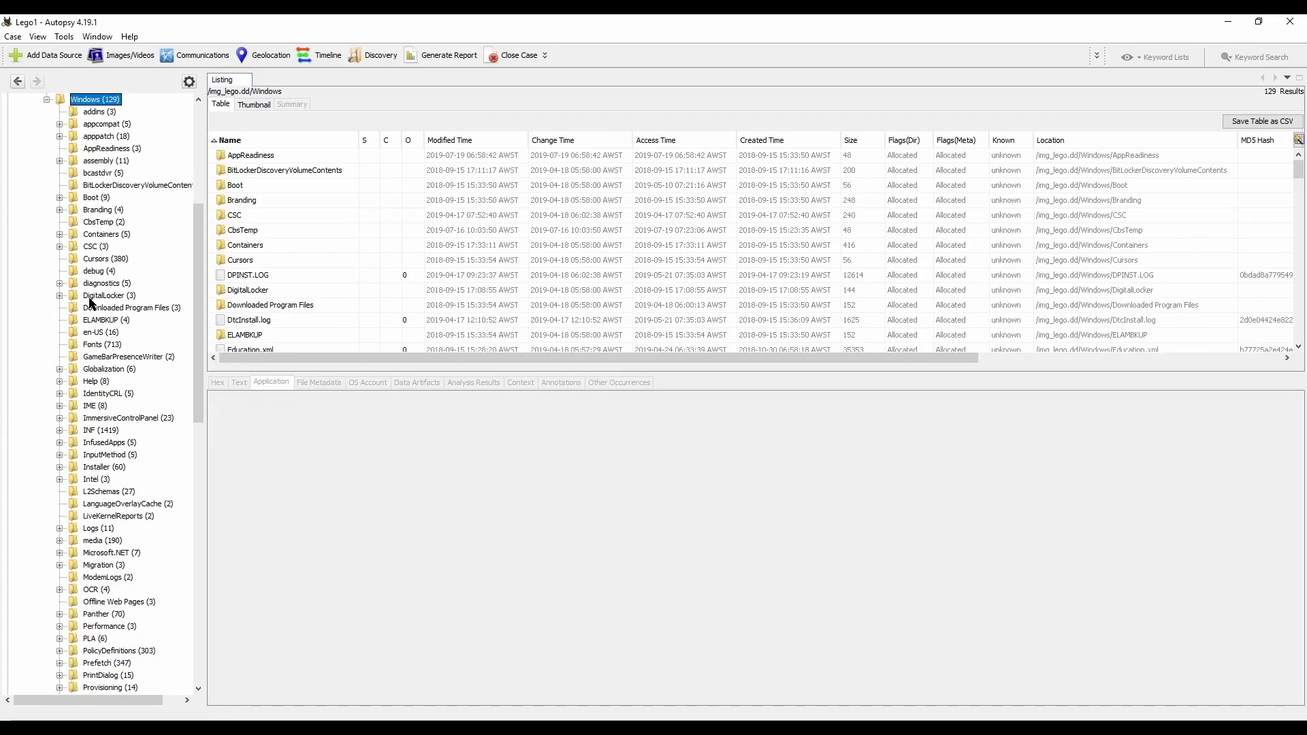
scroll(99, 340, down, 3)
scroll(100, 359, down, 7)
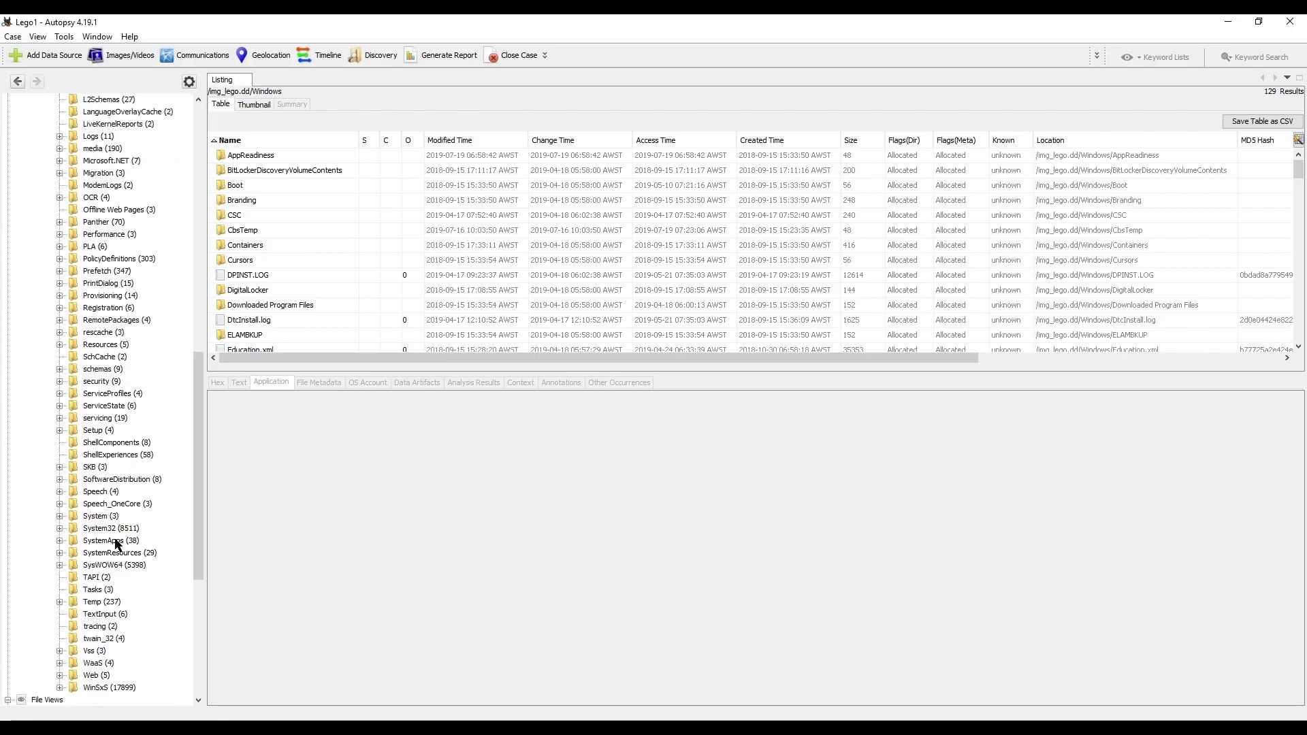
click(59, 528)
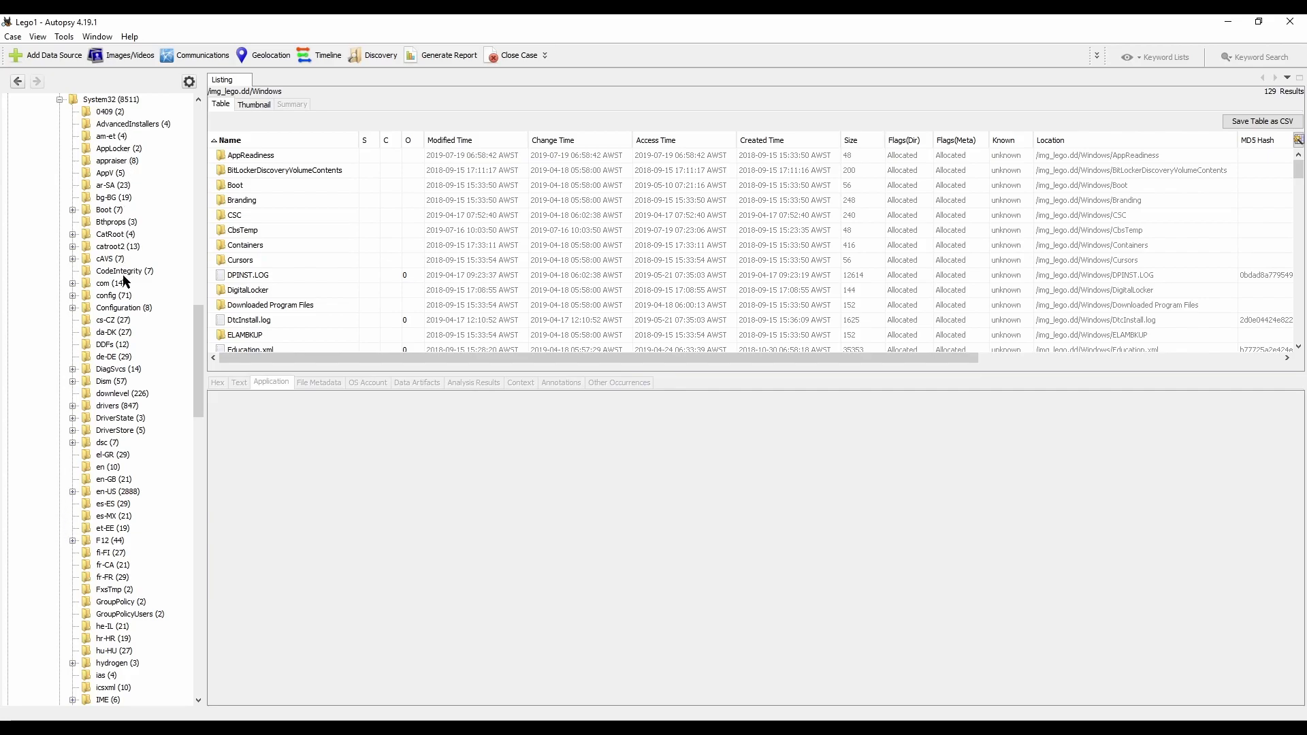
click(108, 300)
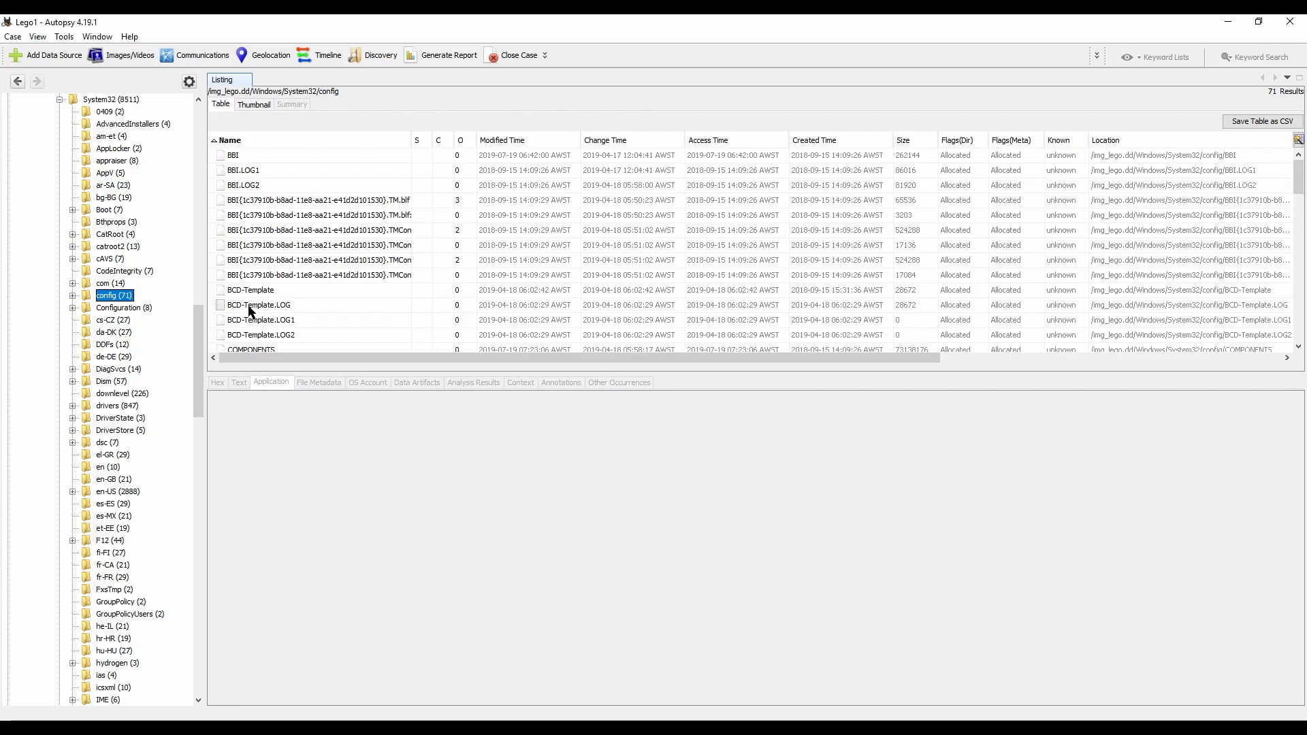
Step: Extract the DEFAULT registry hive from the config folder into the Export folder under its original name
scroll(349, 233, down, 2)
scroll(349, 233, down, 5)
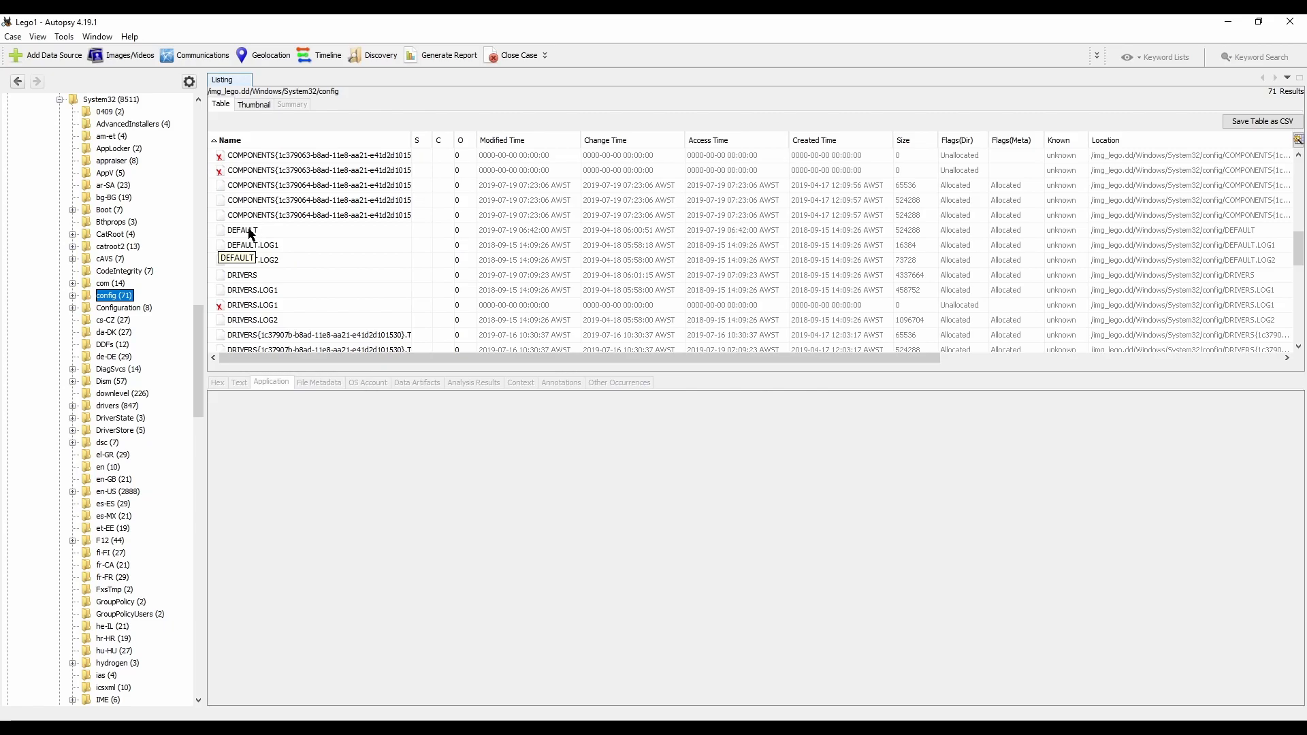
click(255, 235)
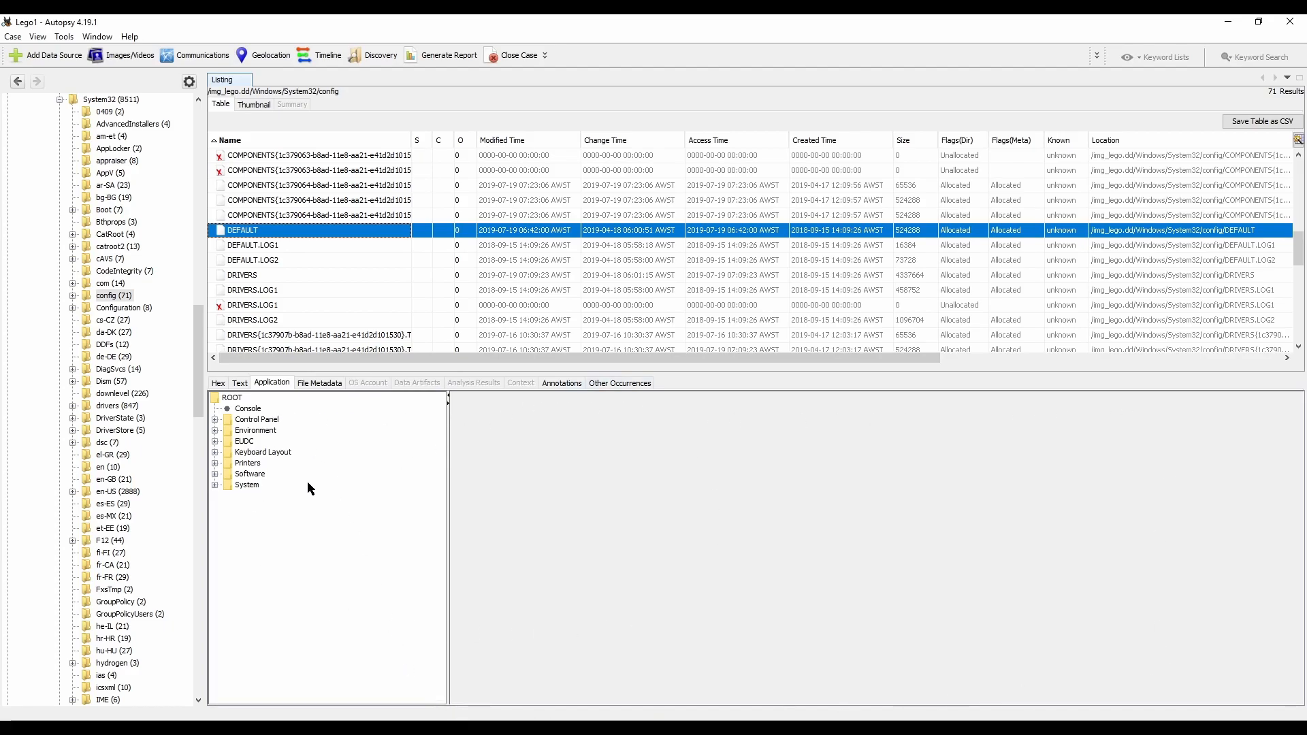
click(215, 475)
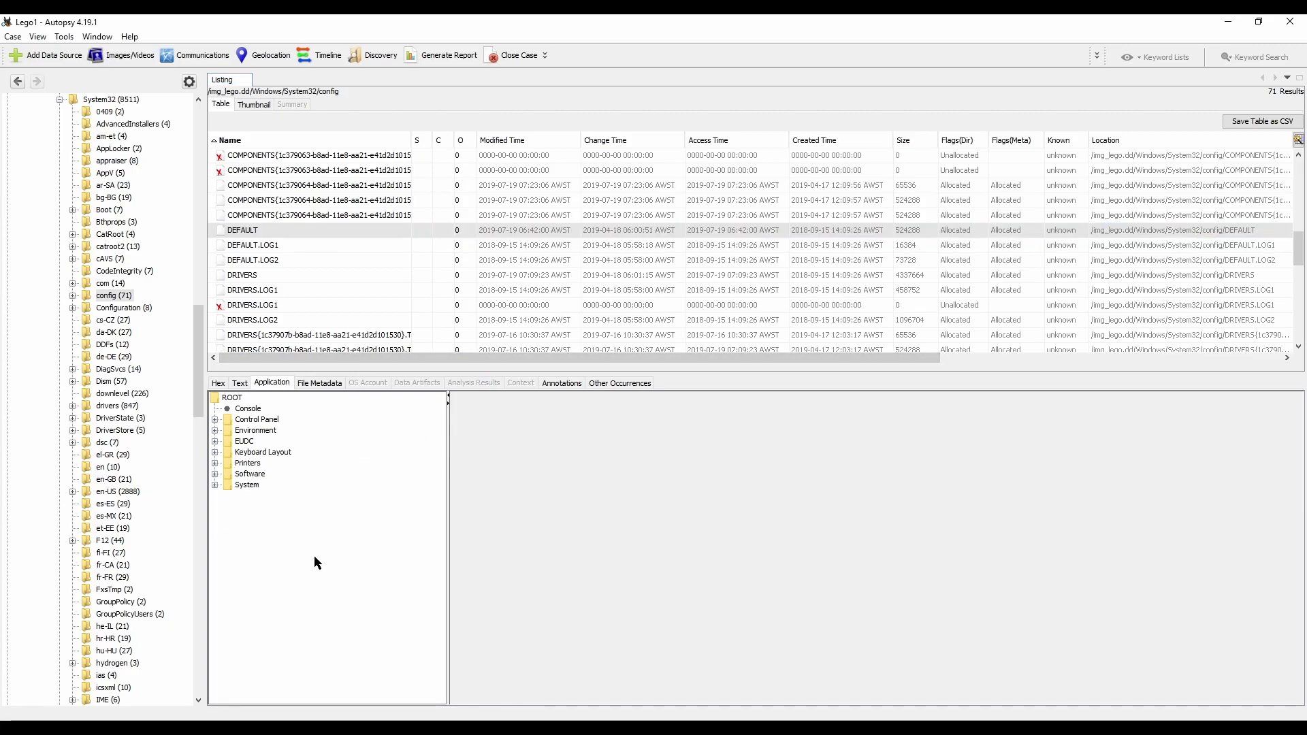
right_click(232, 236)
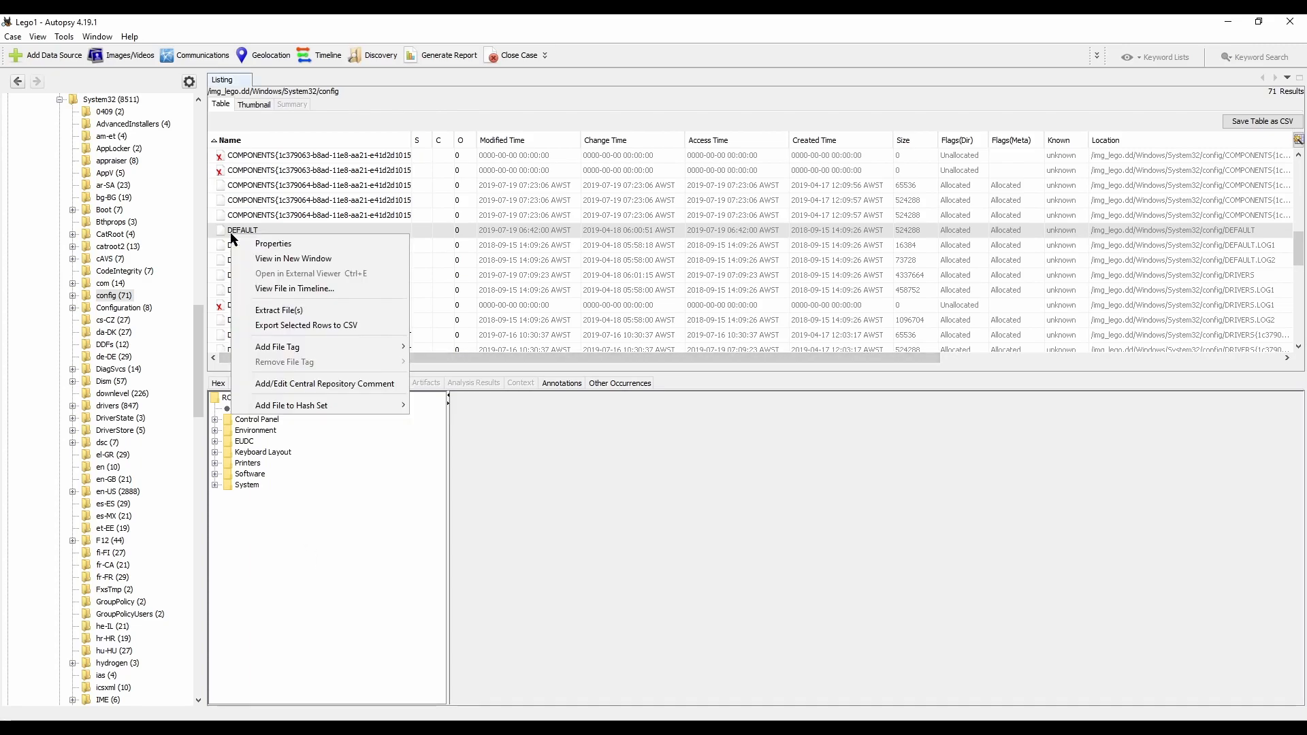
click(321, 312)
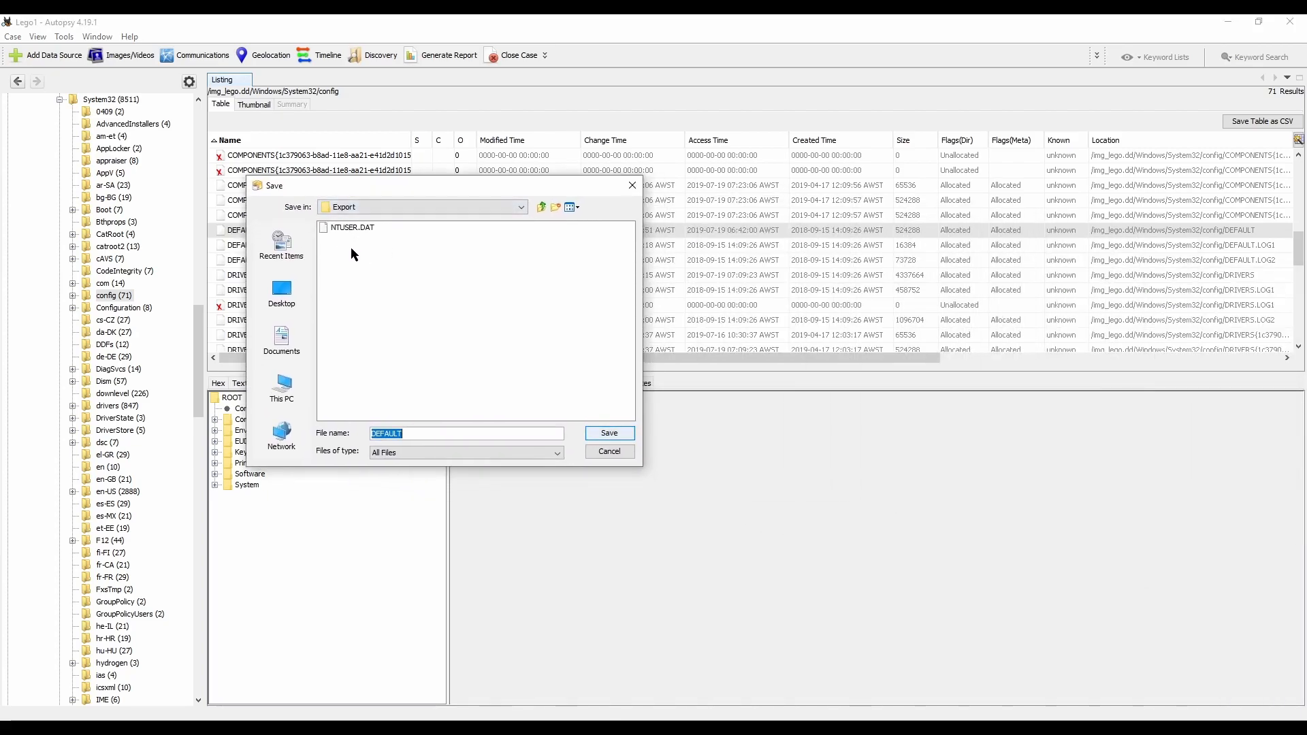
click(603, 436)
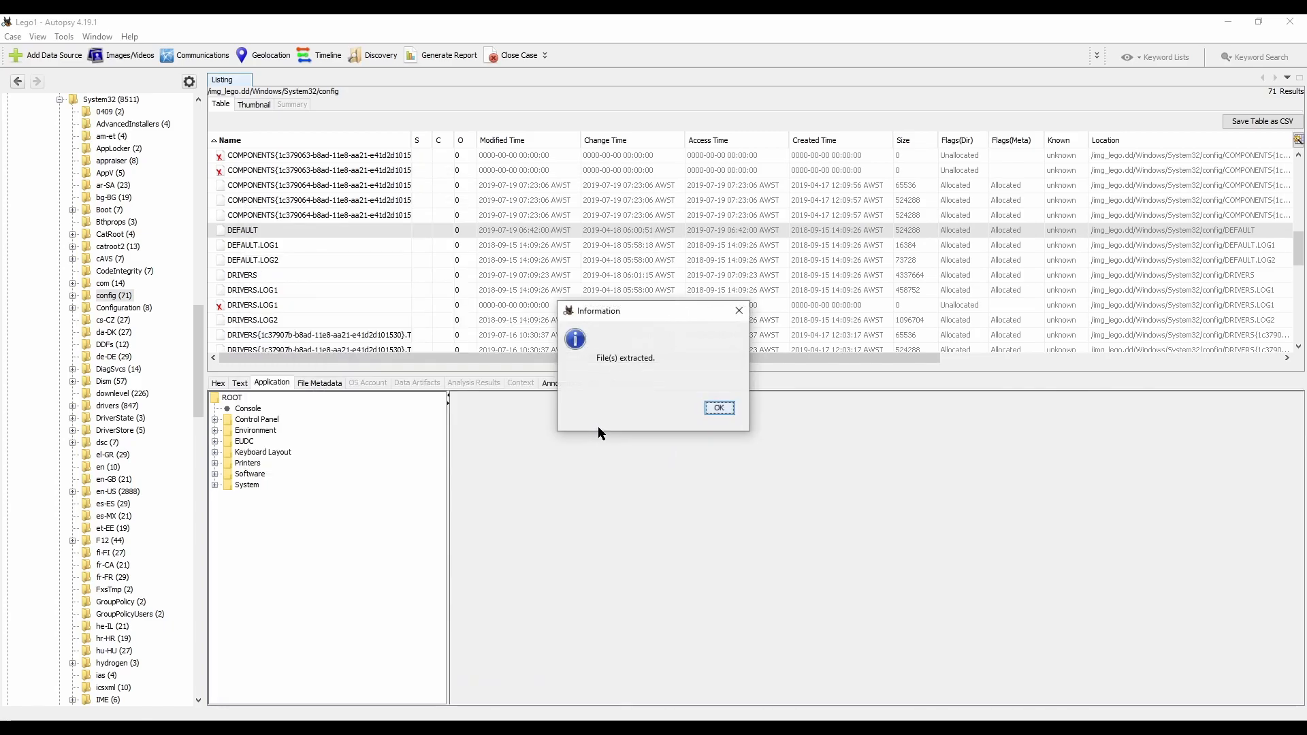
click(720, 408)
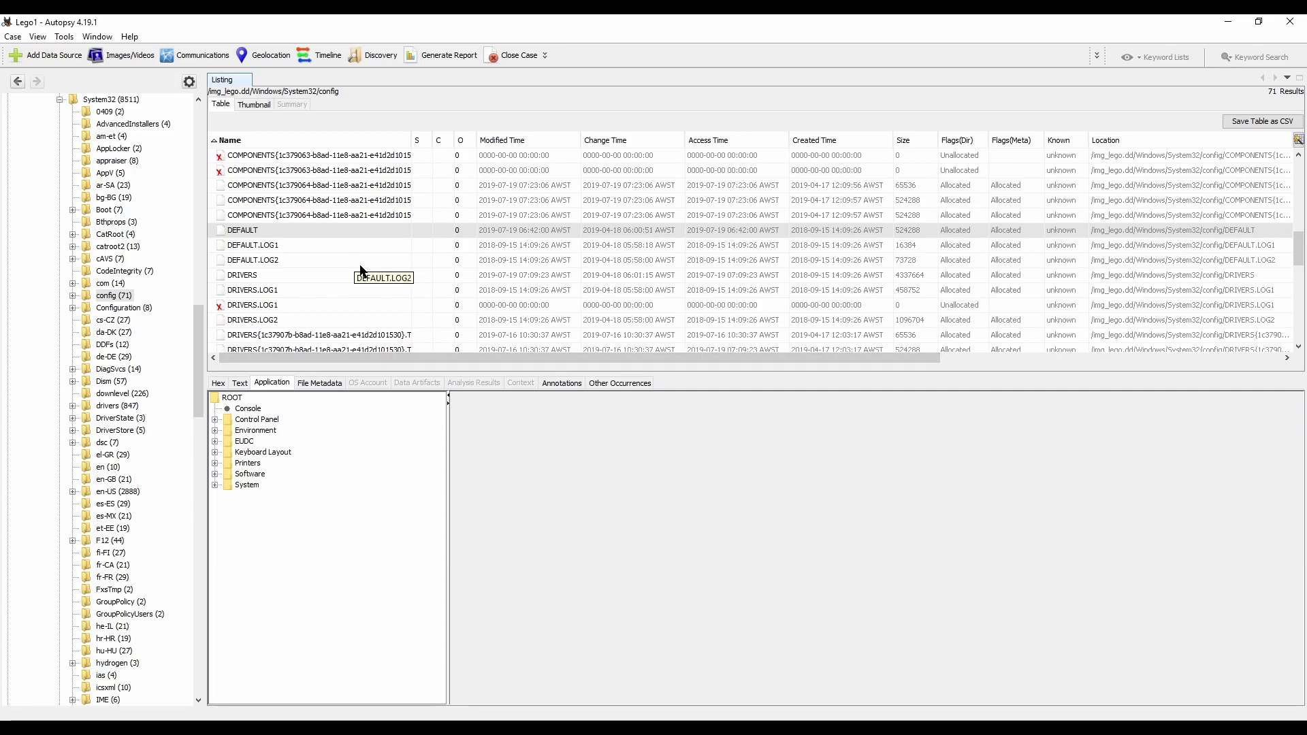
Step: Extract the SECURITY registry hive from the config folder into the Export folder under its original name
scroll(362, 276, down, 6)
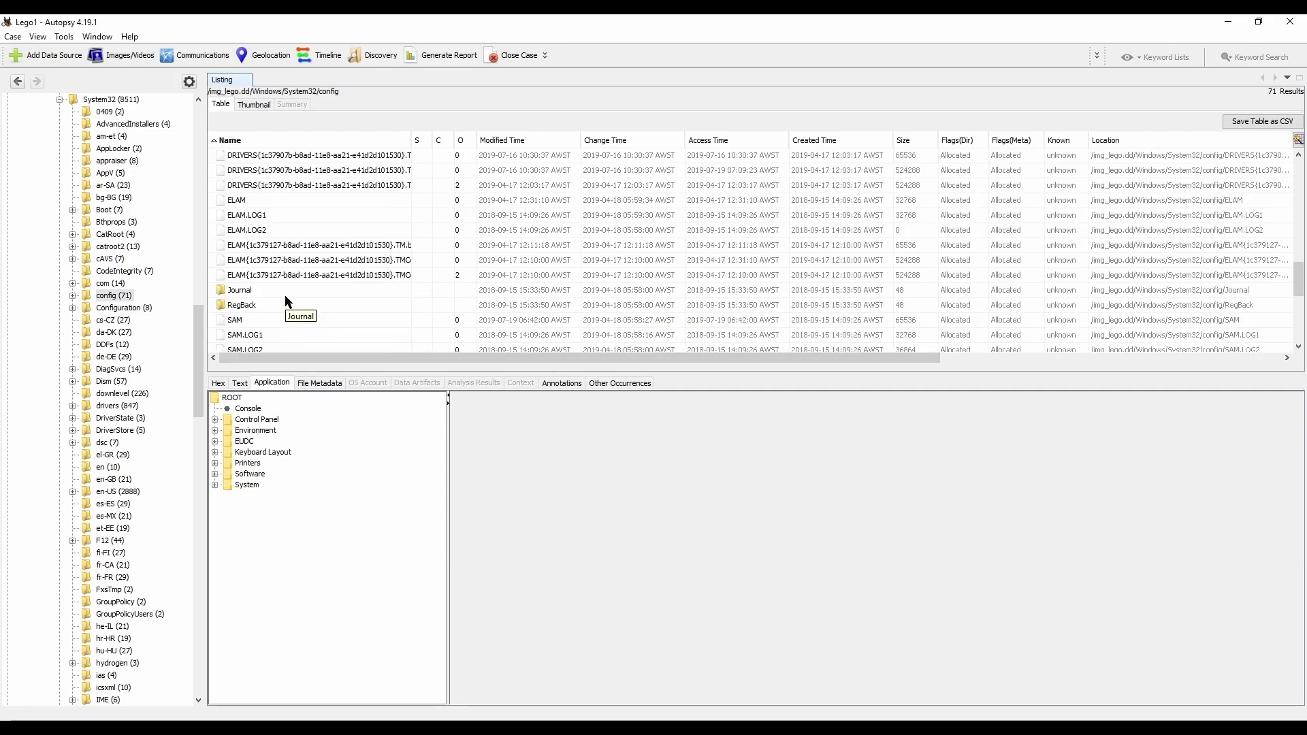
scroll(286, 302, down, 2)
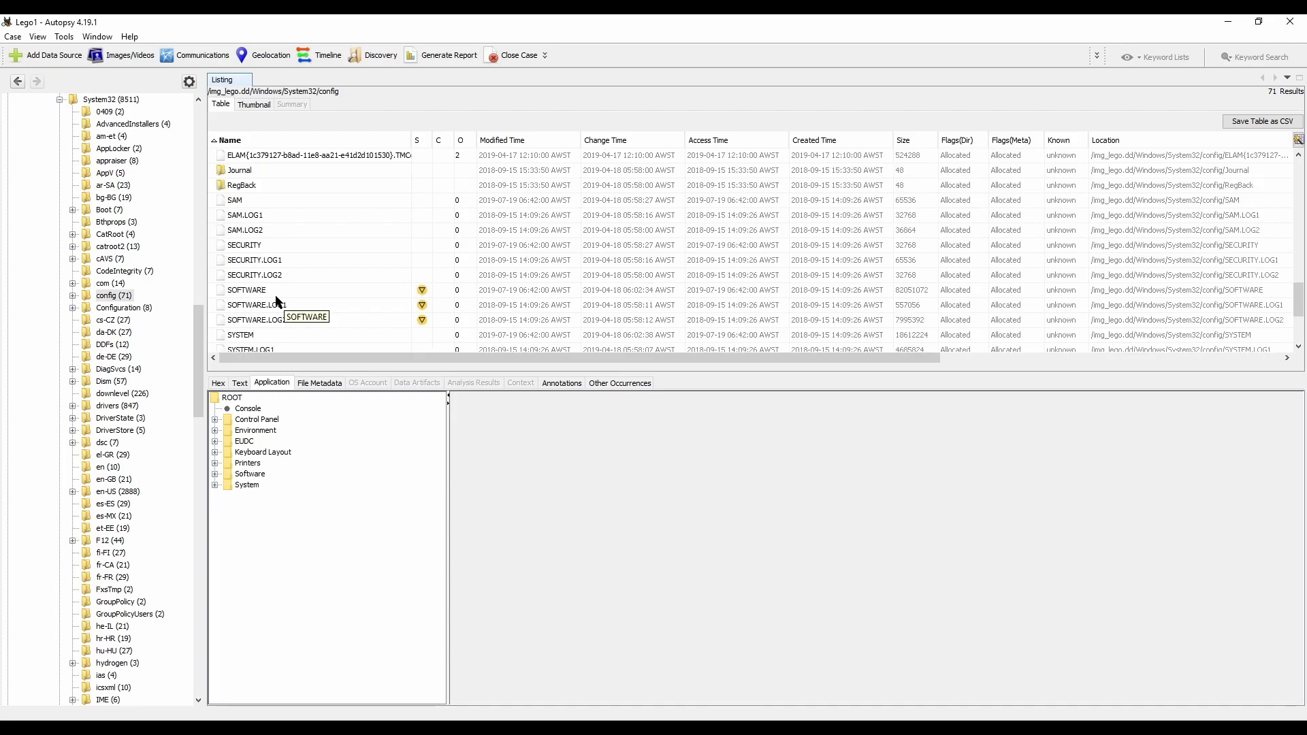
click(238, 248)
right_click(239, 250)
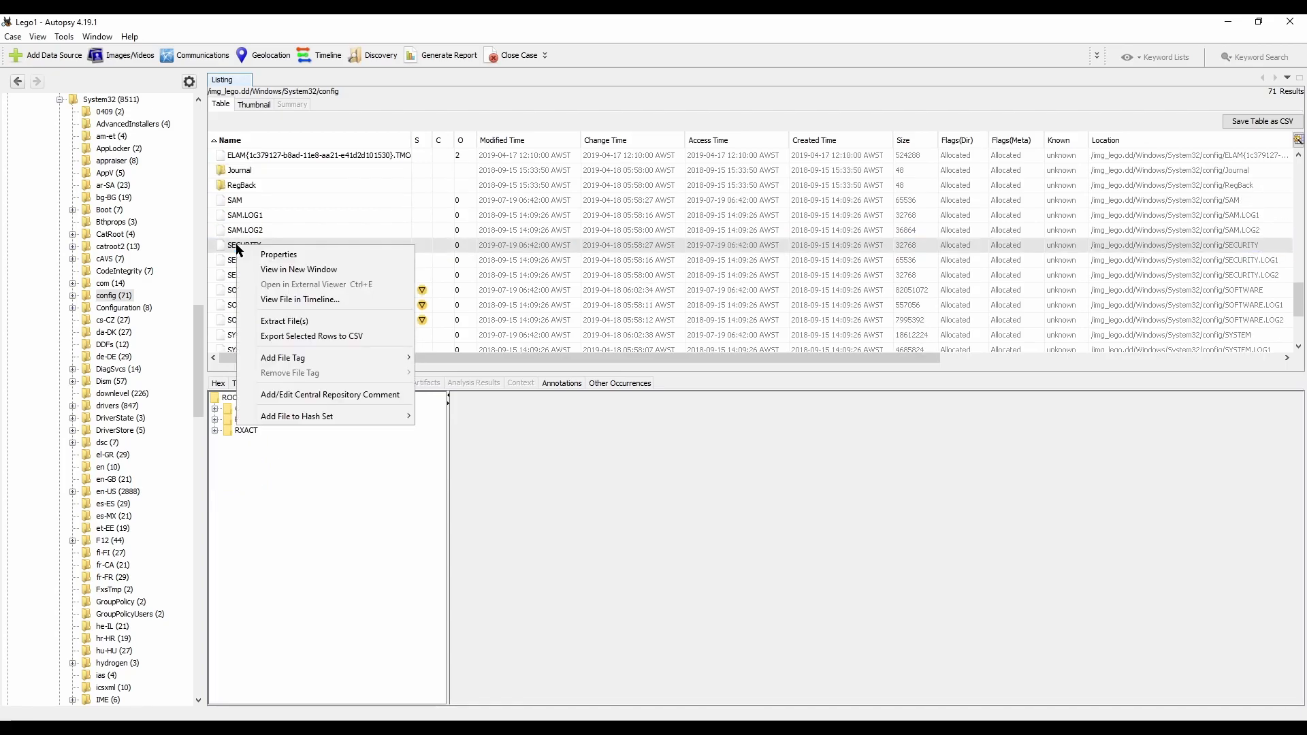
click(271, 324)
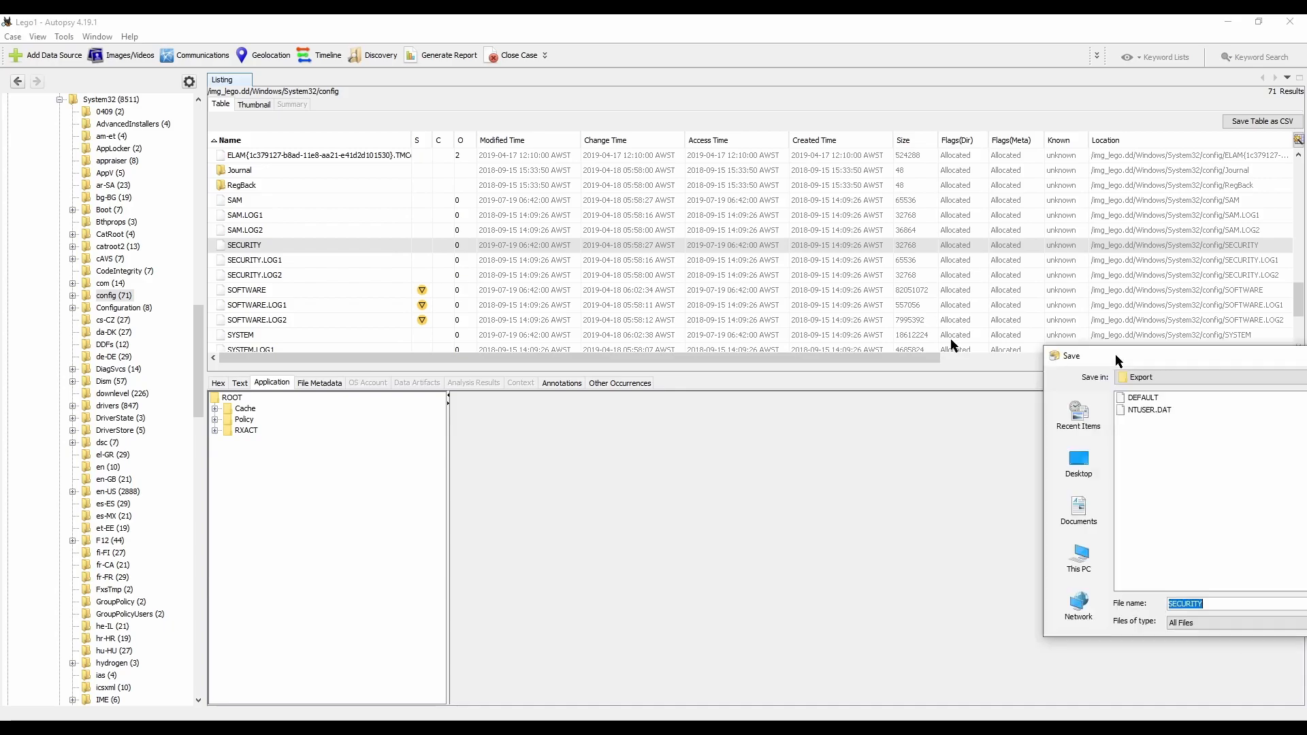
click(590, 488)
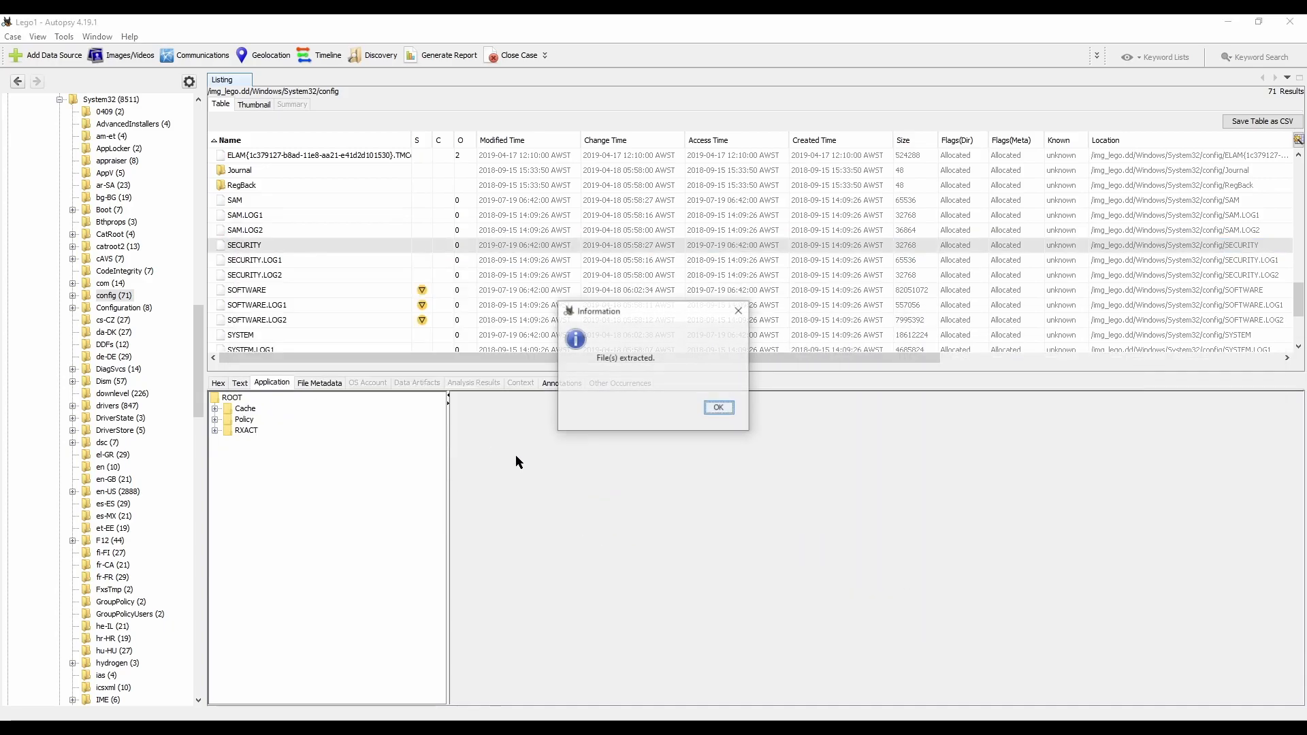
click(701, 407)
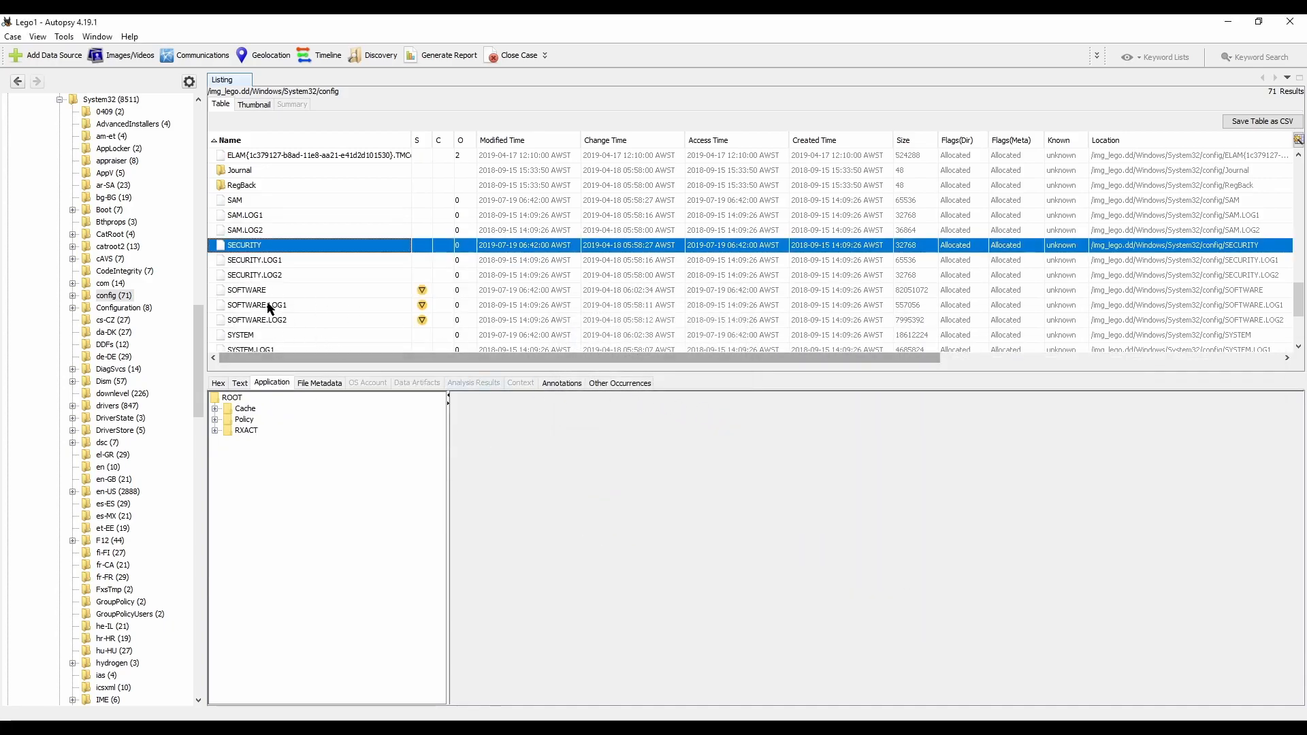
Step: Extract the SOFTWARE registry hive from the config folder into the Export folder under its original name
click(249, 291)
right_click(249, 291)
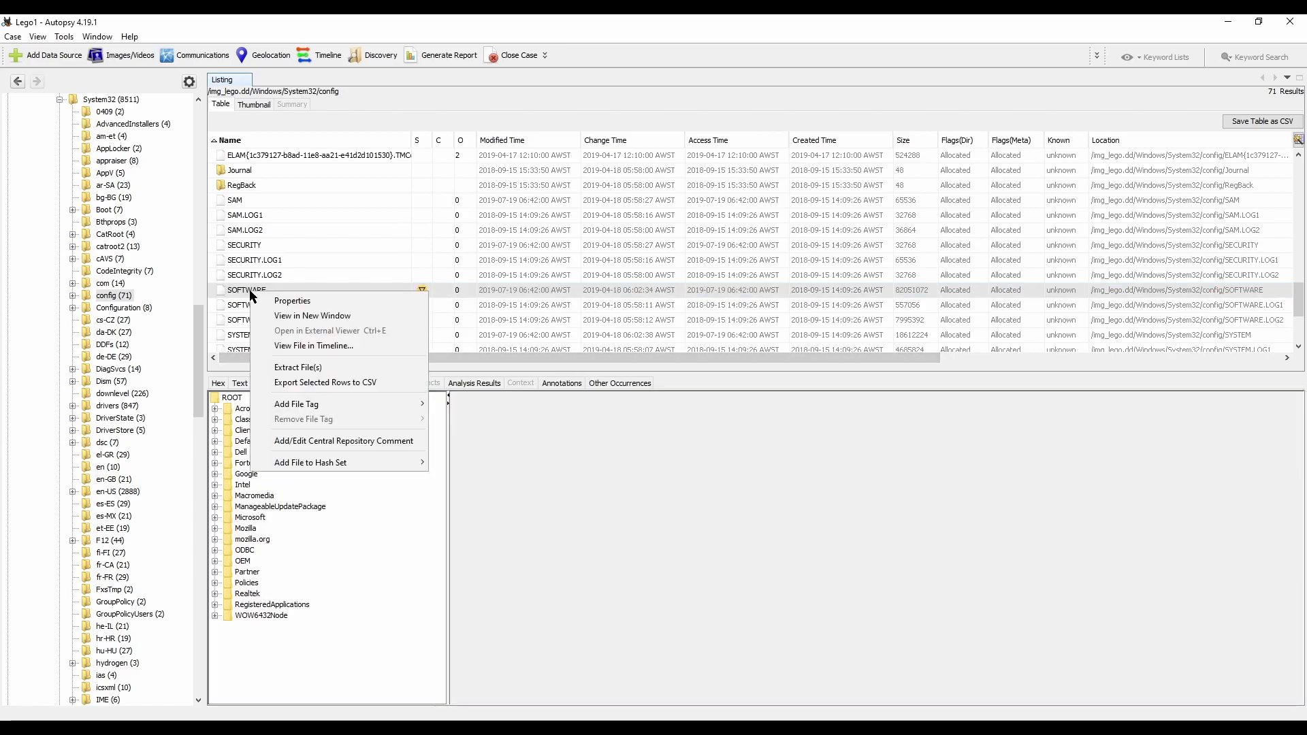
click(293, 369)
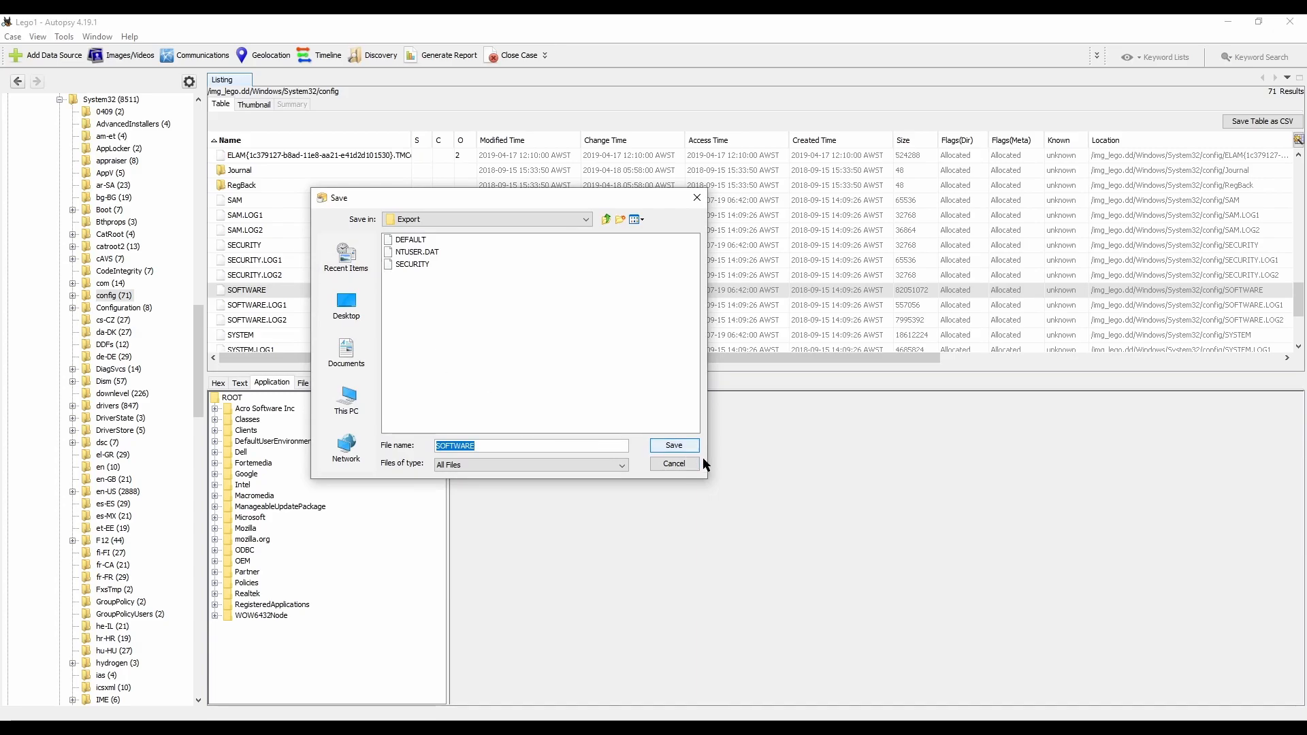
click(676, 444)
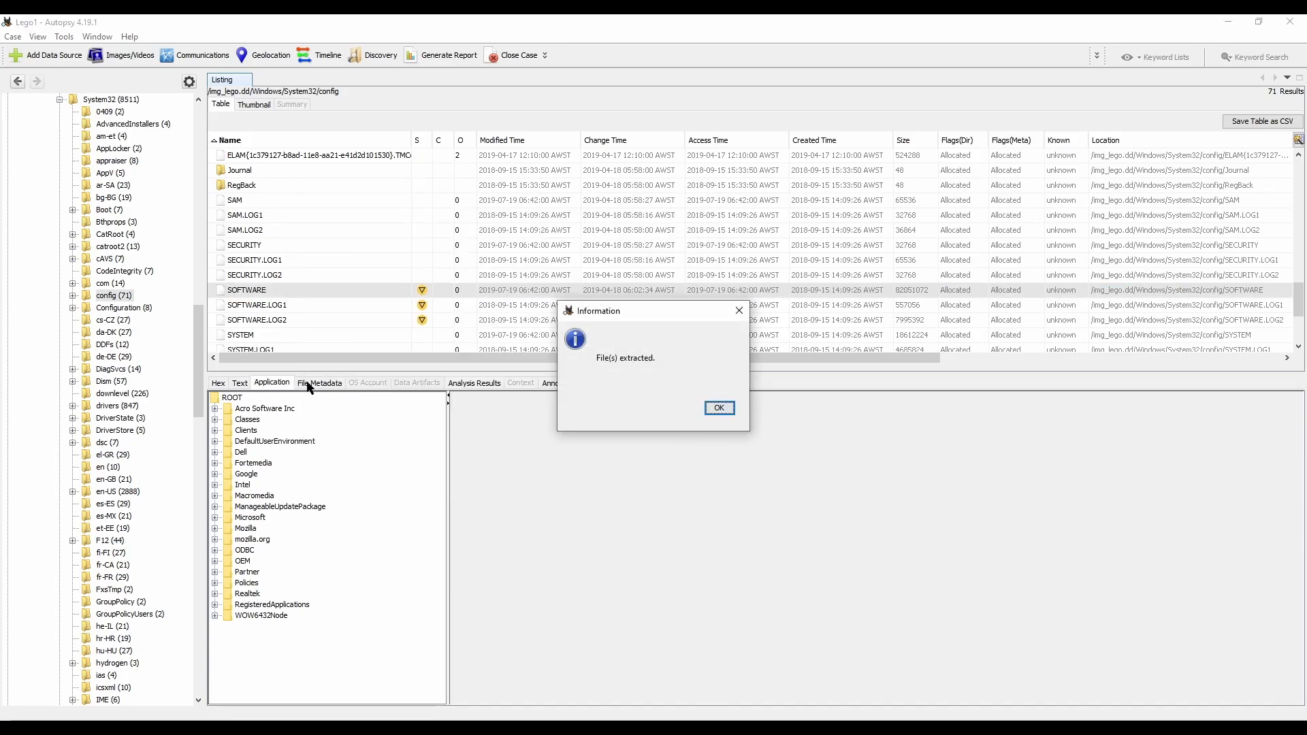
Step: Extract the SYSTEM registry hive from the config folder into the Export folder under its original name
click(719, 409)
right_click(241, 335)
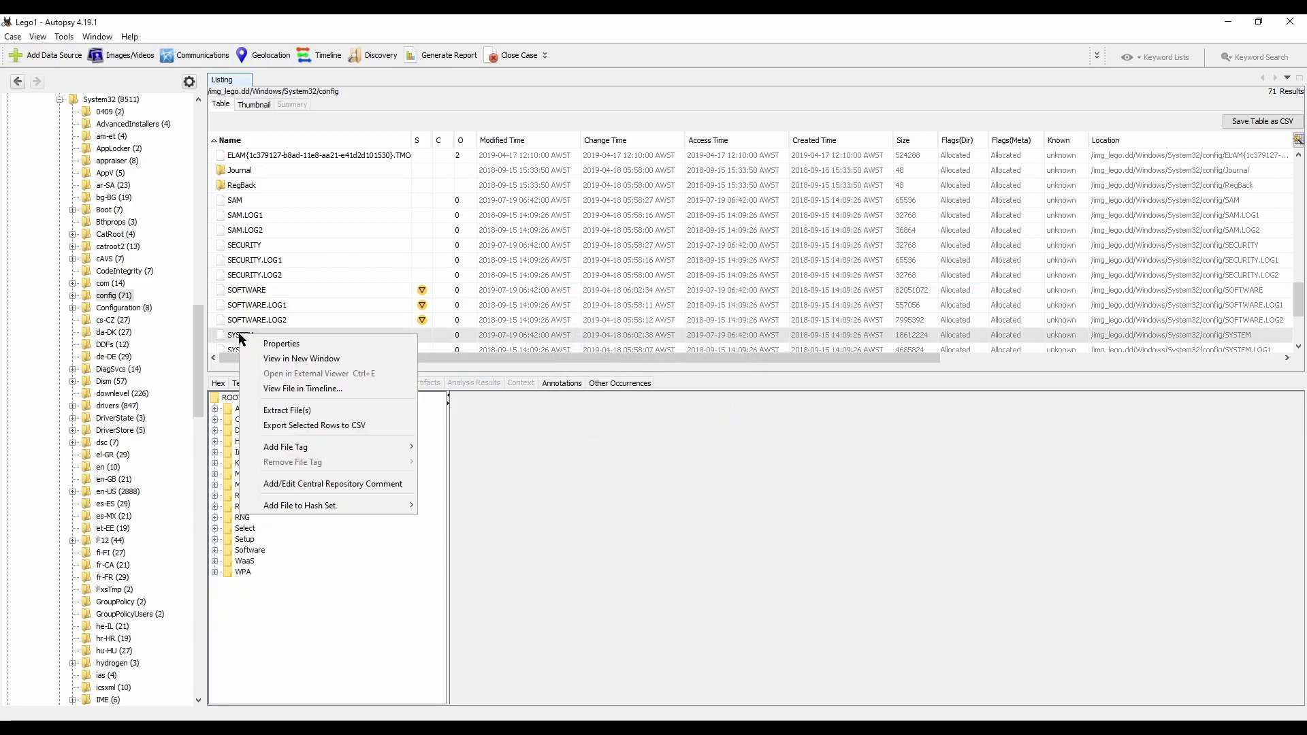
click(297, 411)
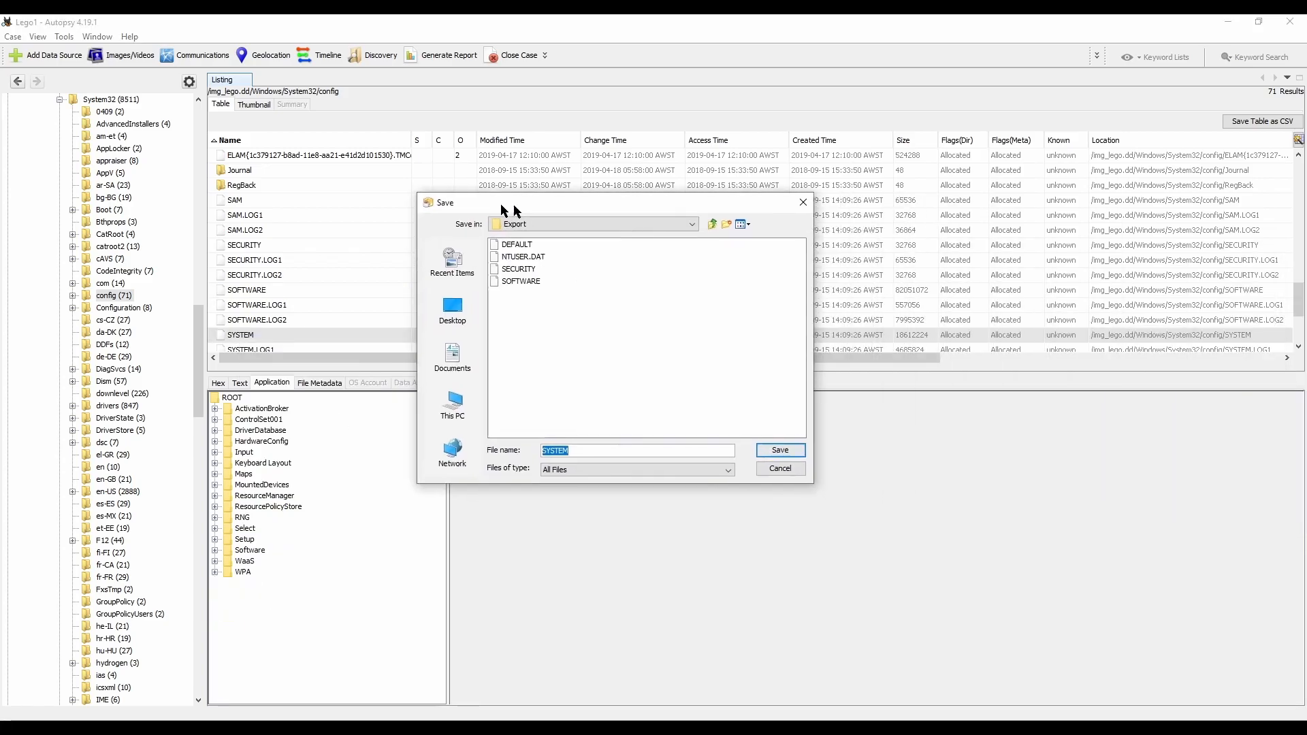
click(748, 447)
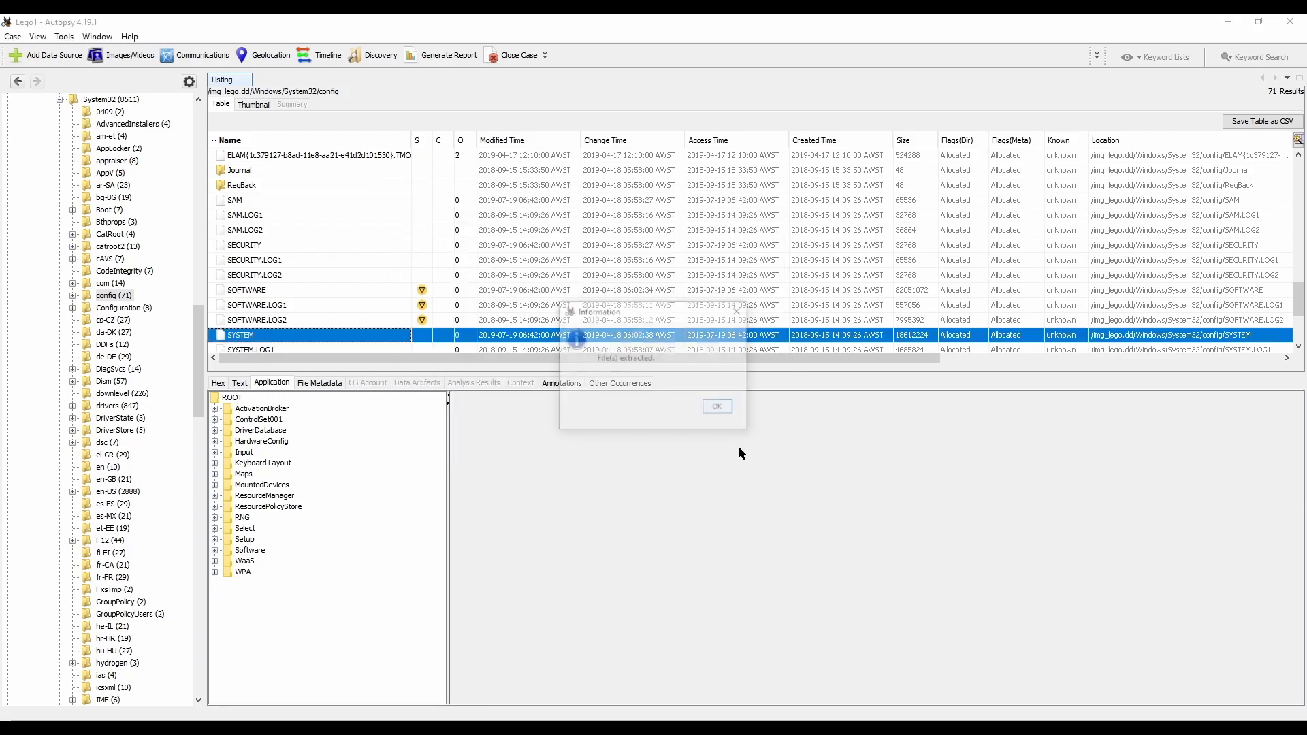
click(729, 411)
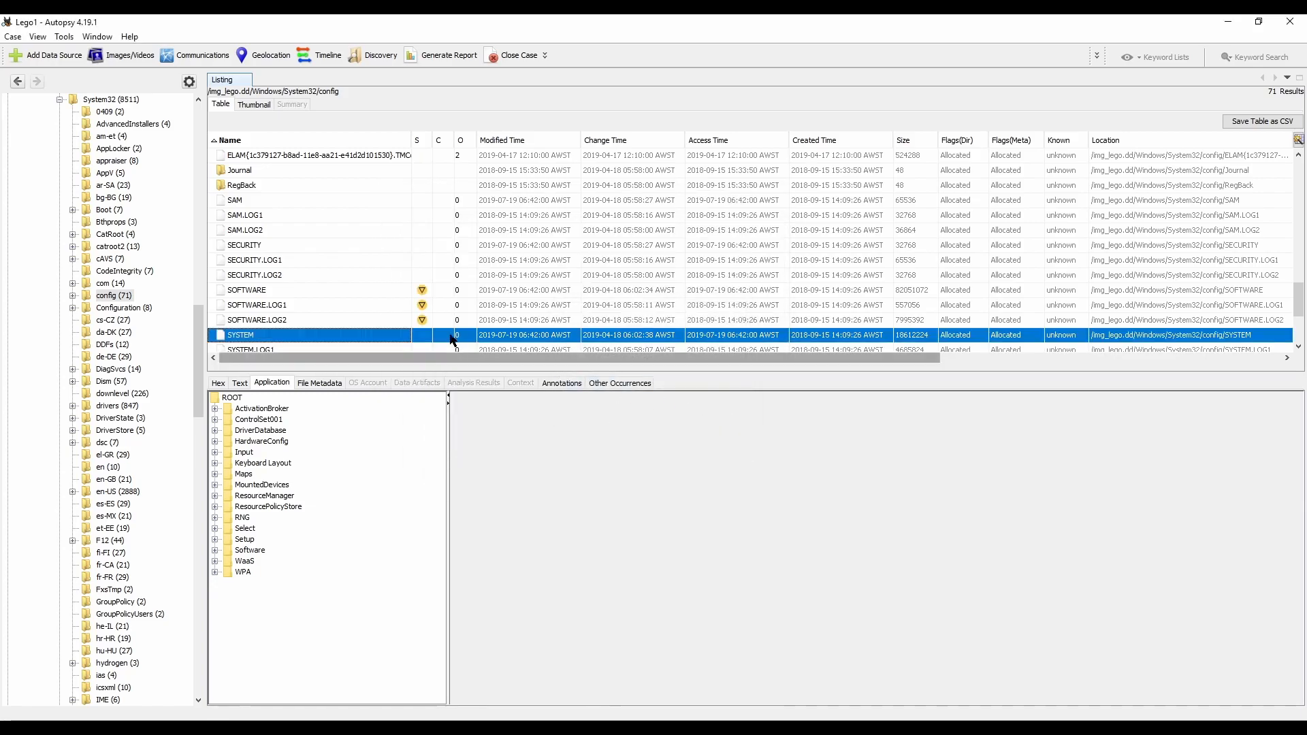
Step: Extract the SAM registry hive from the config folder into the Export folder under its original name
click(236, 203)
right_click(235, 203)
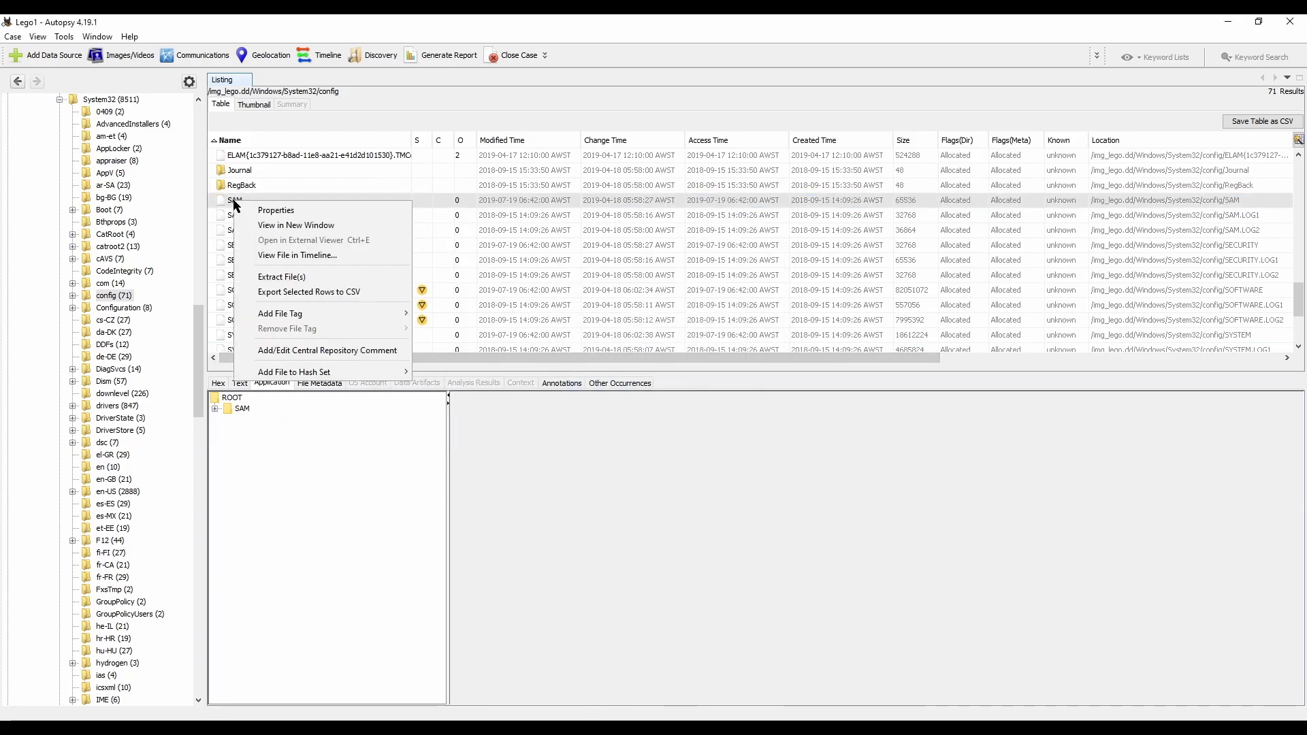
click(309, 277)
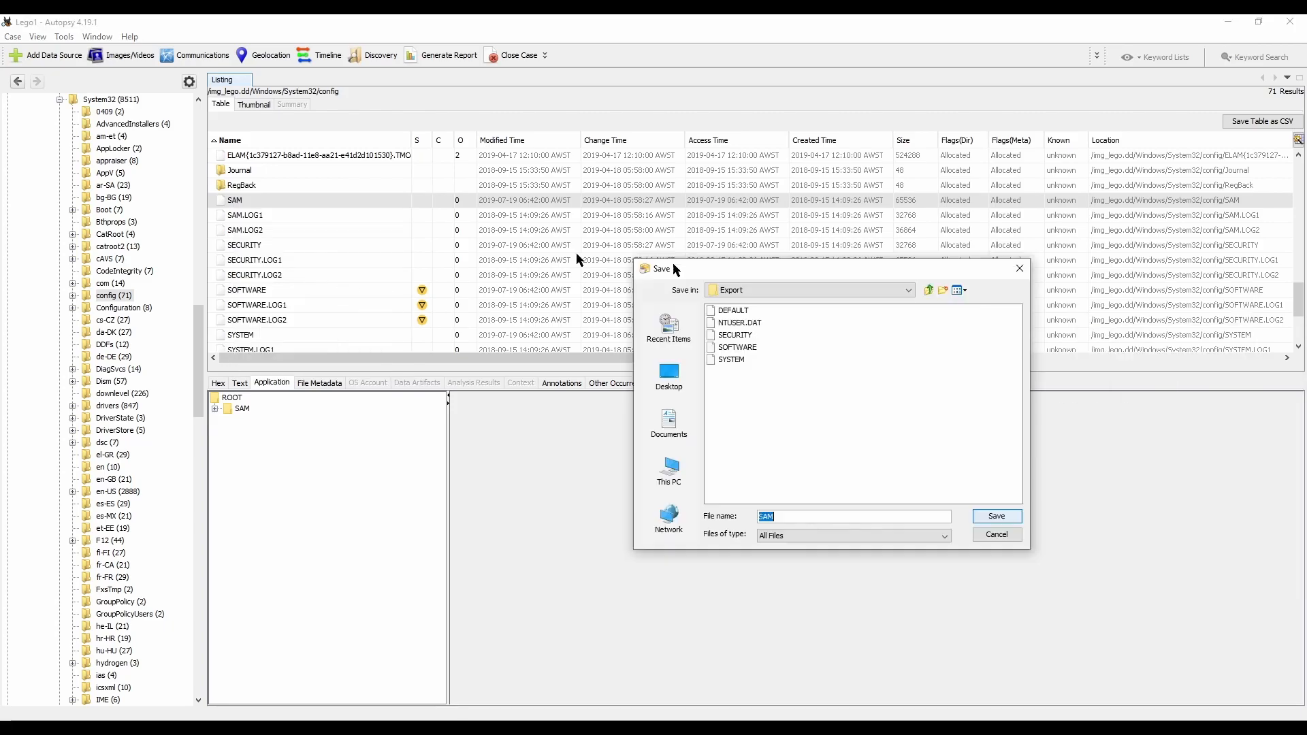
click(558, 457)
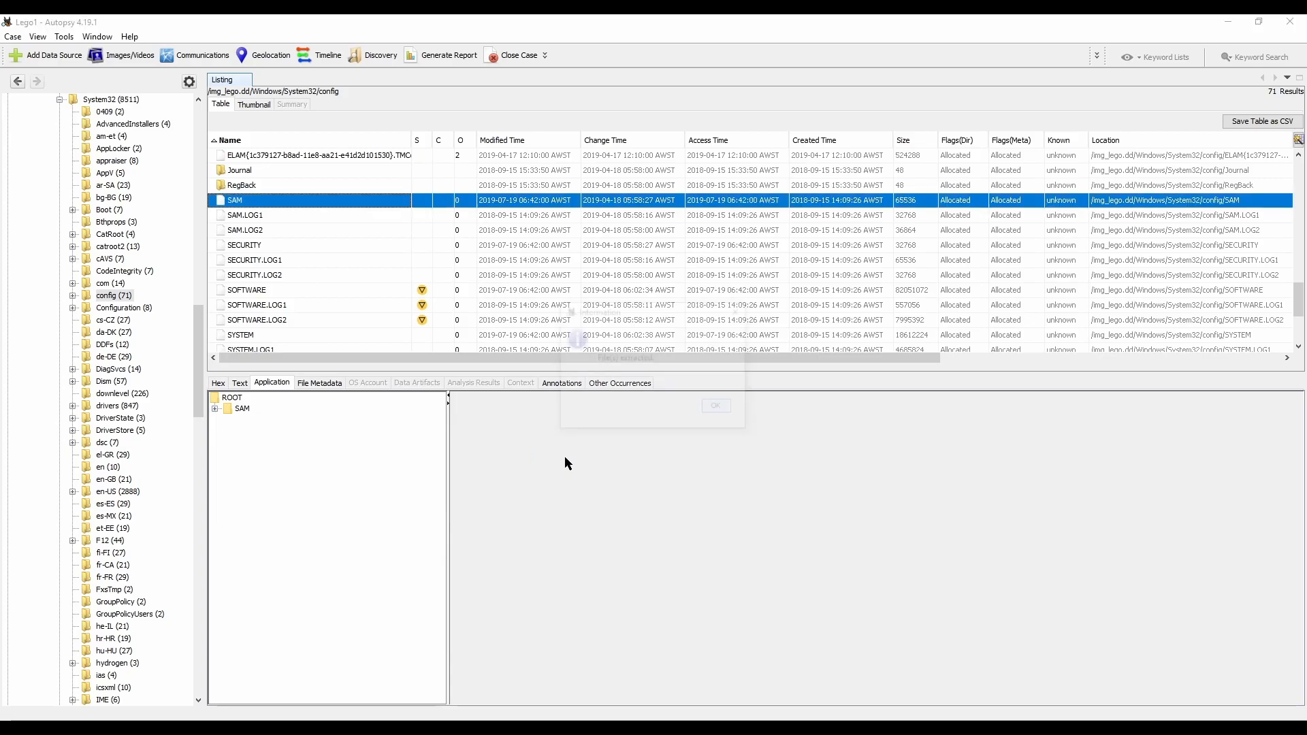
click(720, 408)
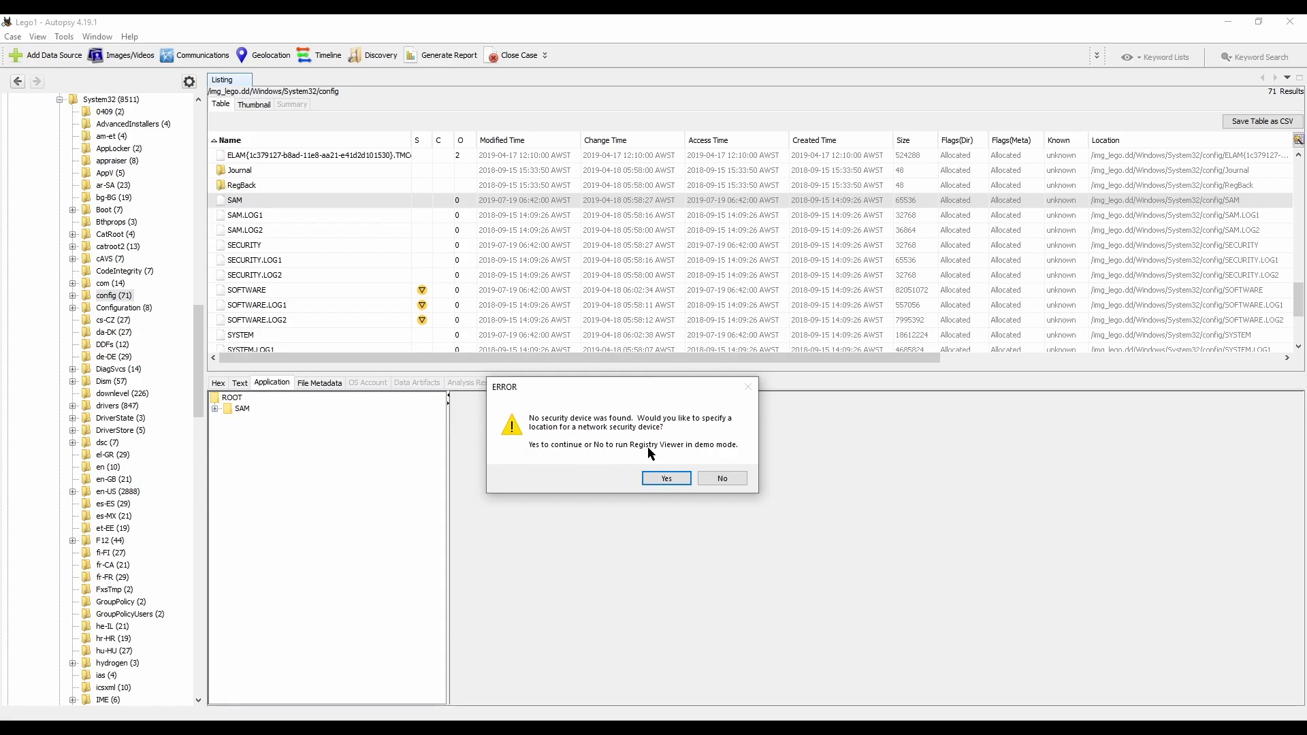
Step: Run AccessData Registry Viewer in demo mode and open the exported SAM hive from the Lego1 Export folder
click(724, 482)
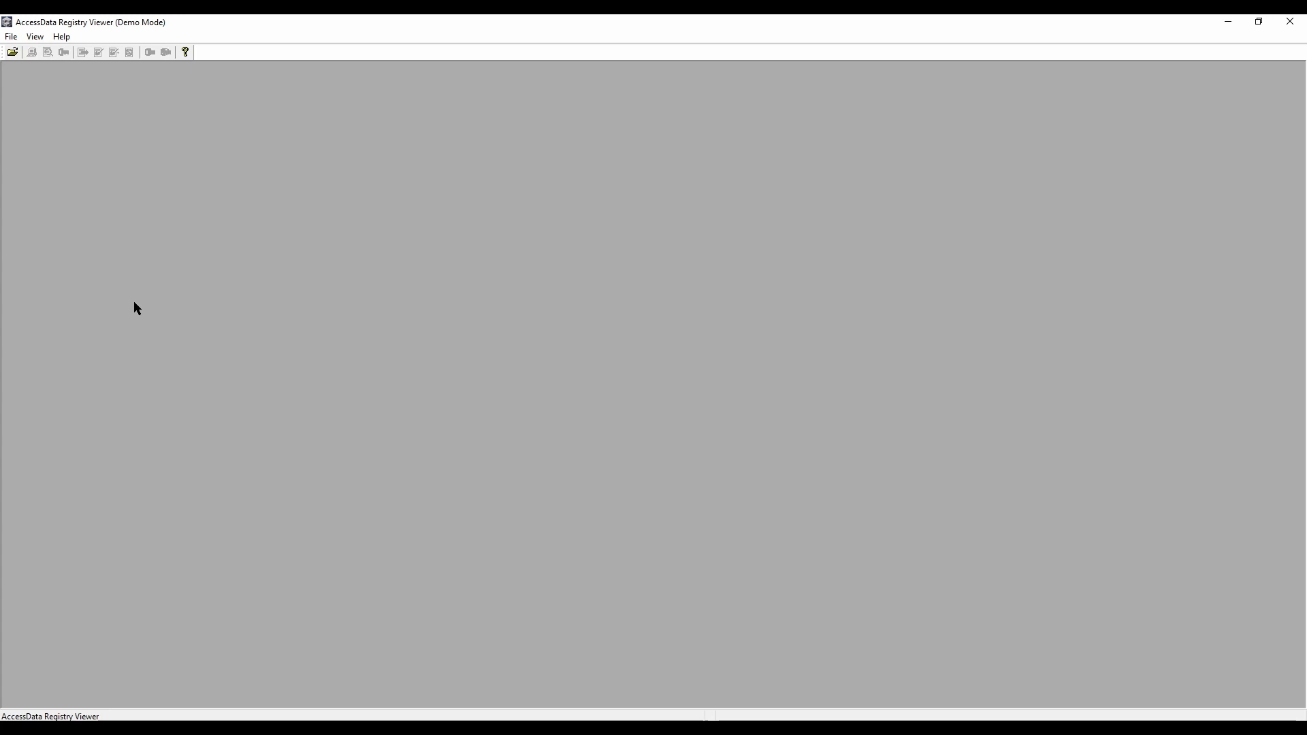
click(12, 52)
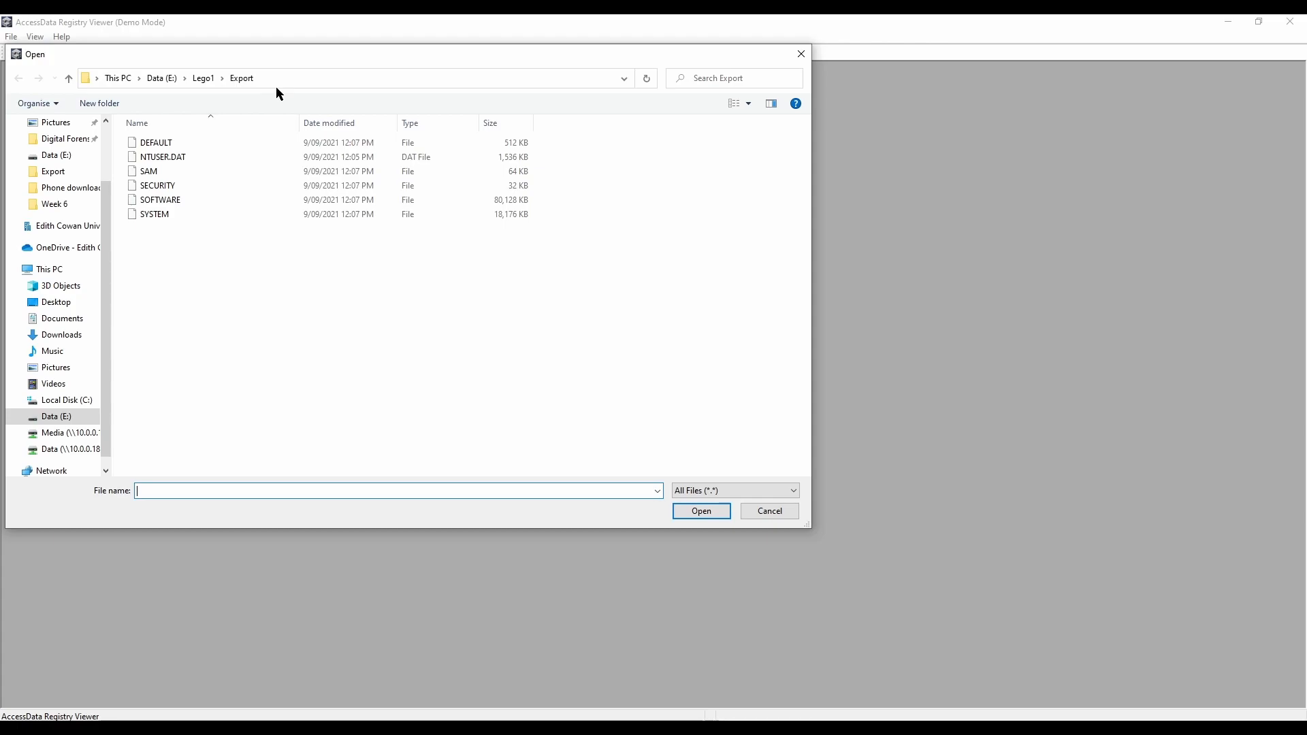
click(147, 173)
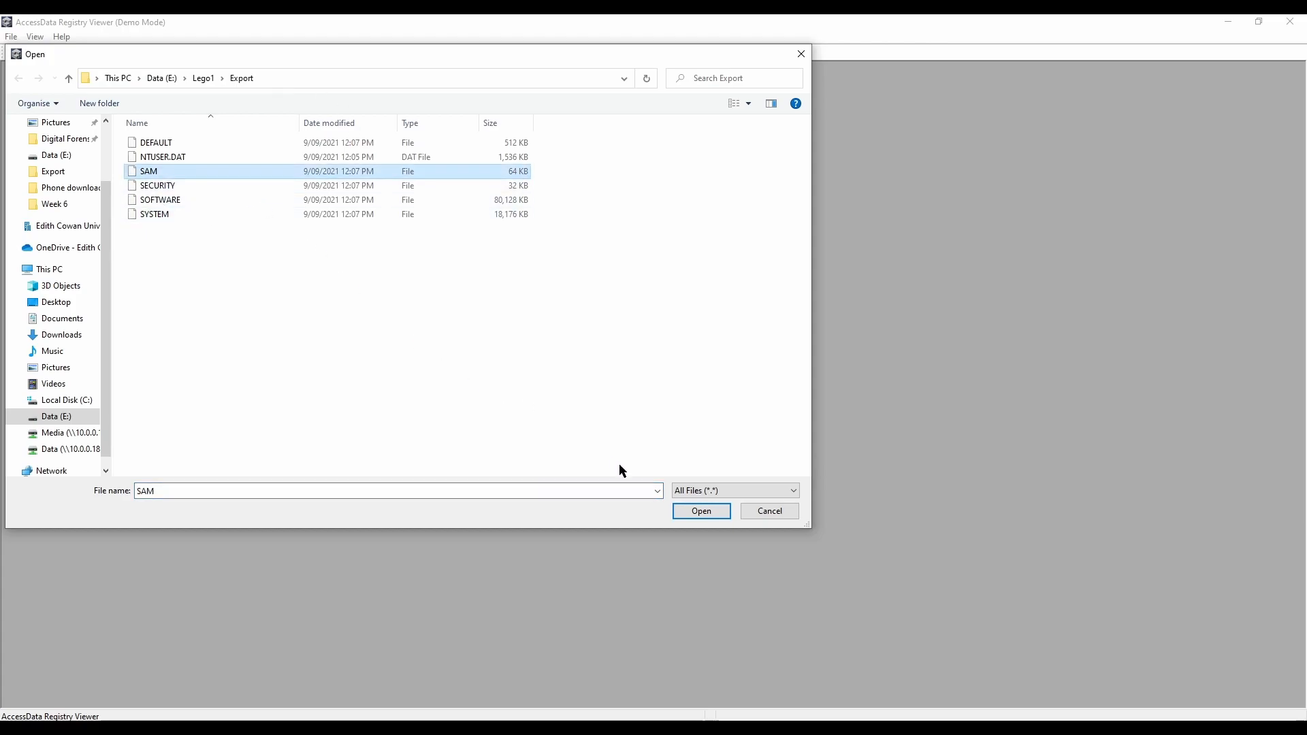
click(686, 512)
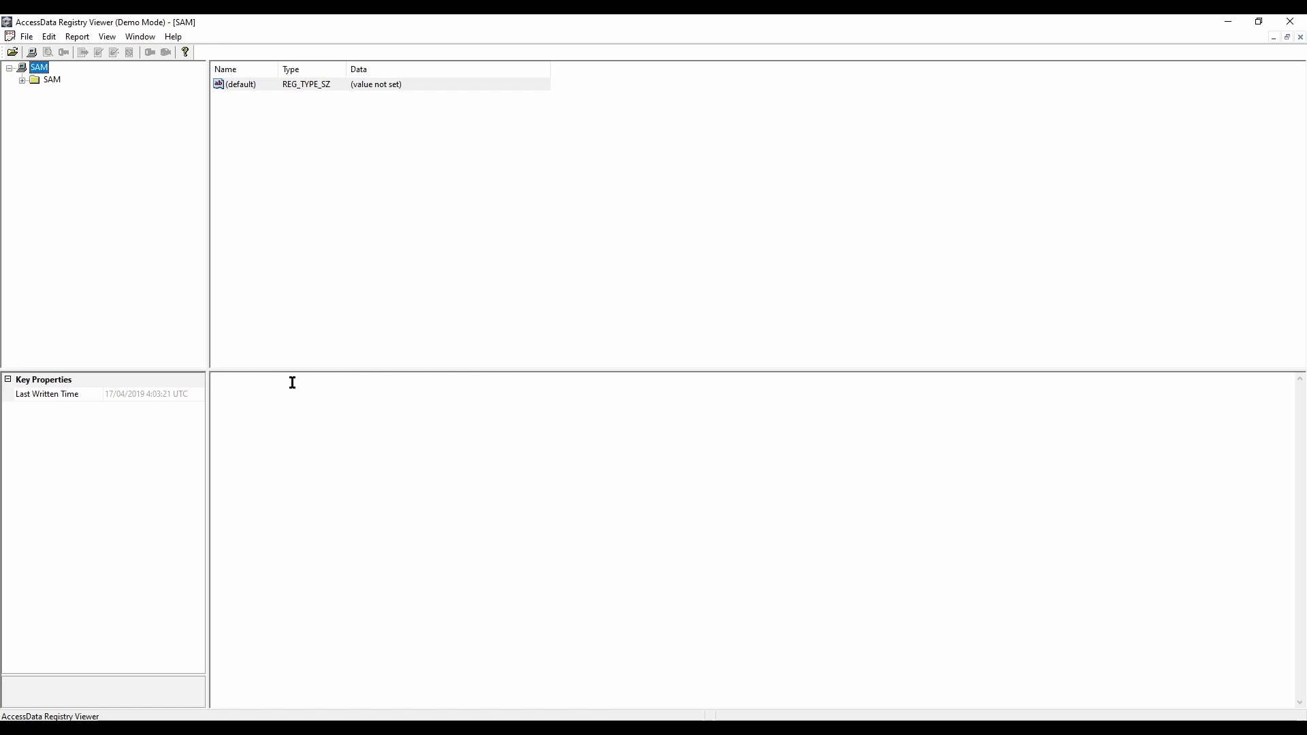
Step: Expand the SAM hive down to SAM\Domains\Account\Users and select the Users key
click(22, 80)
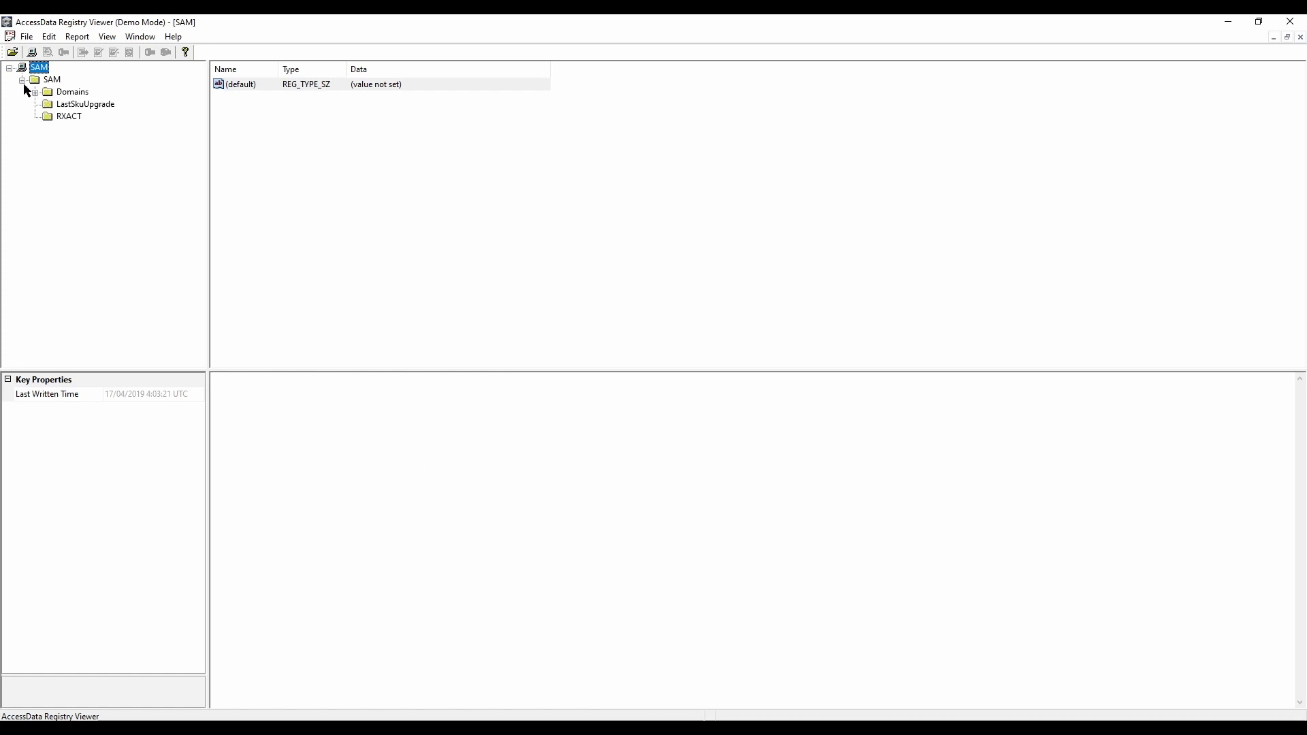
click(58, 94)
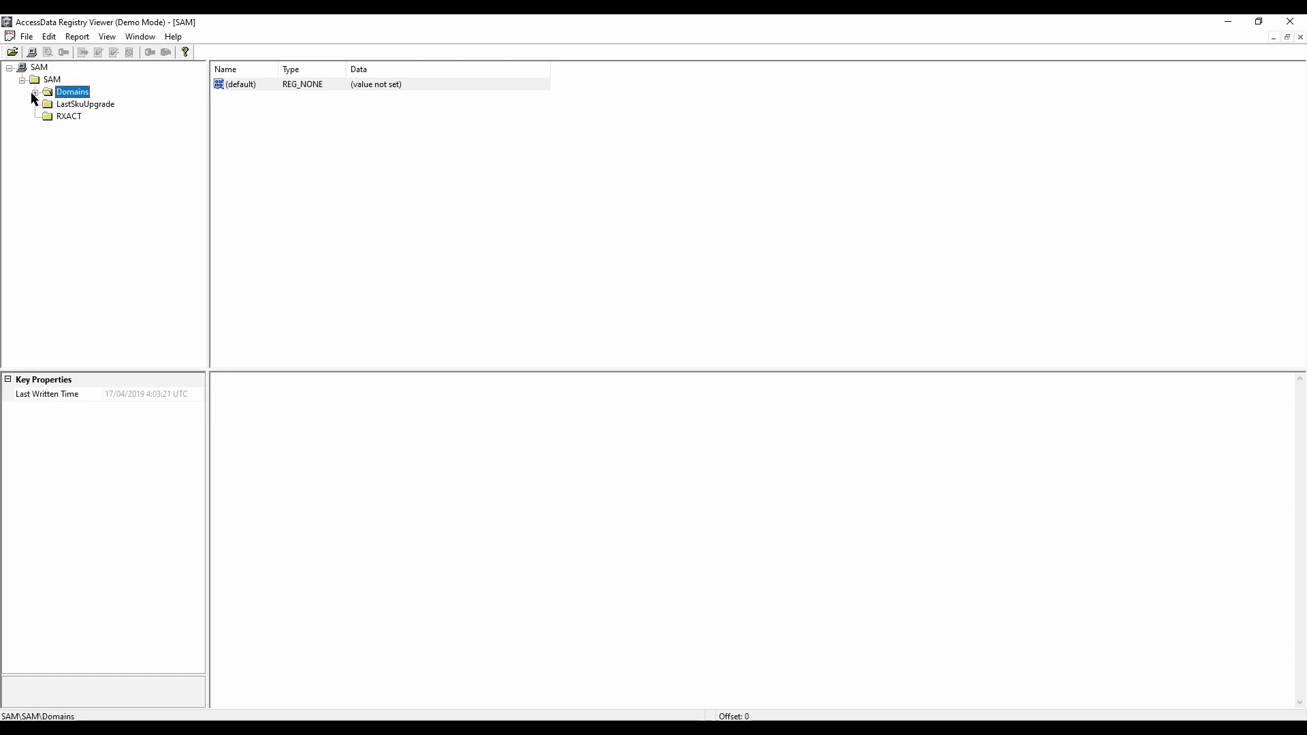
click(35, 92)
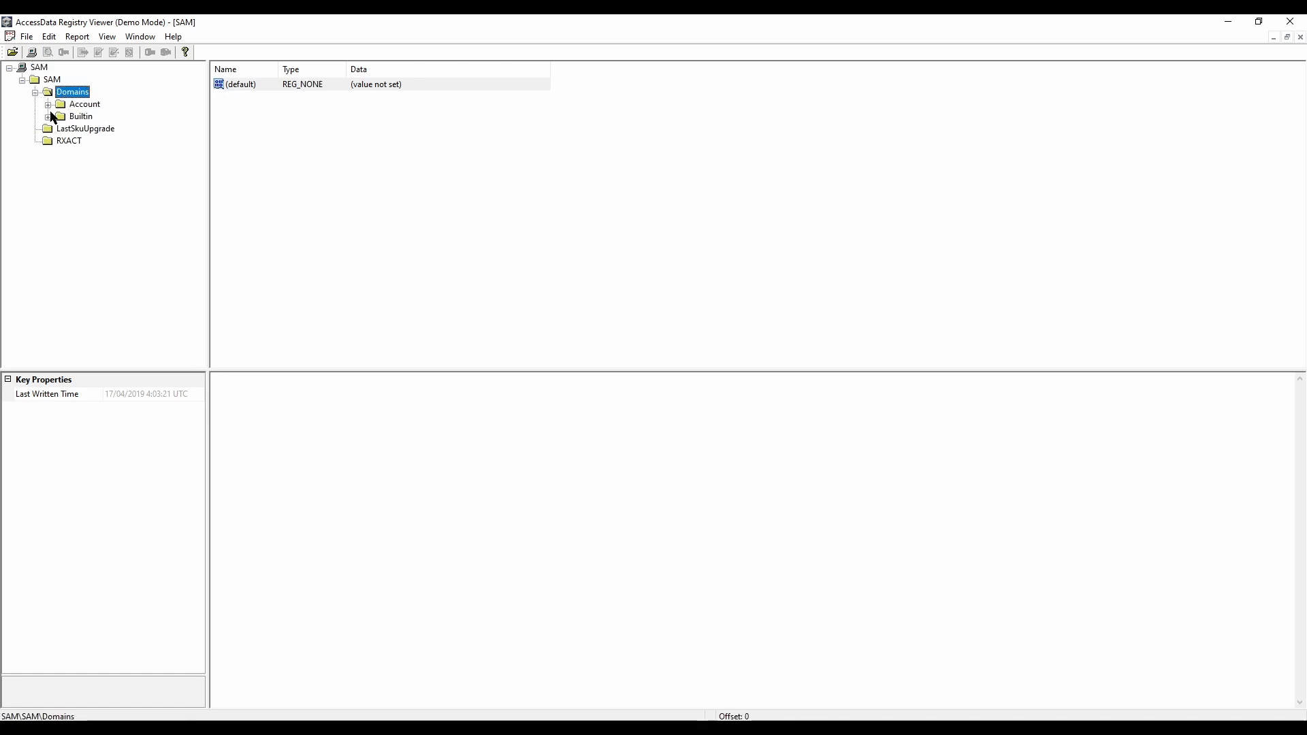
click(75, 105)
click(47, 105)
click(61, 141)
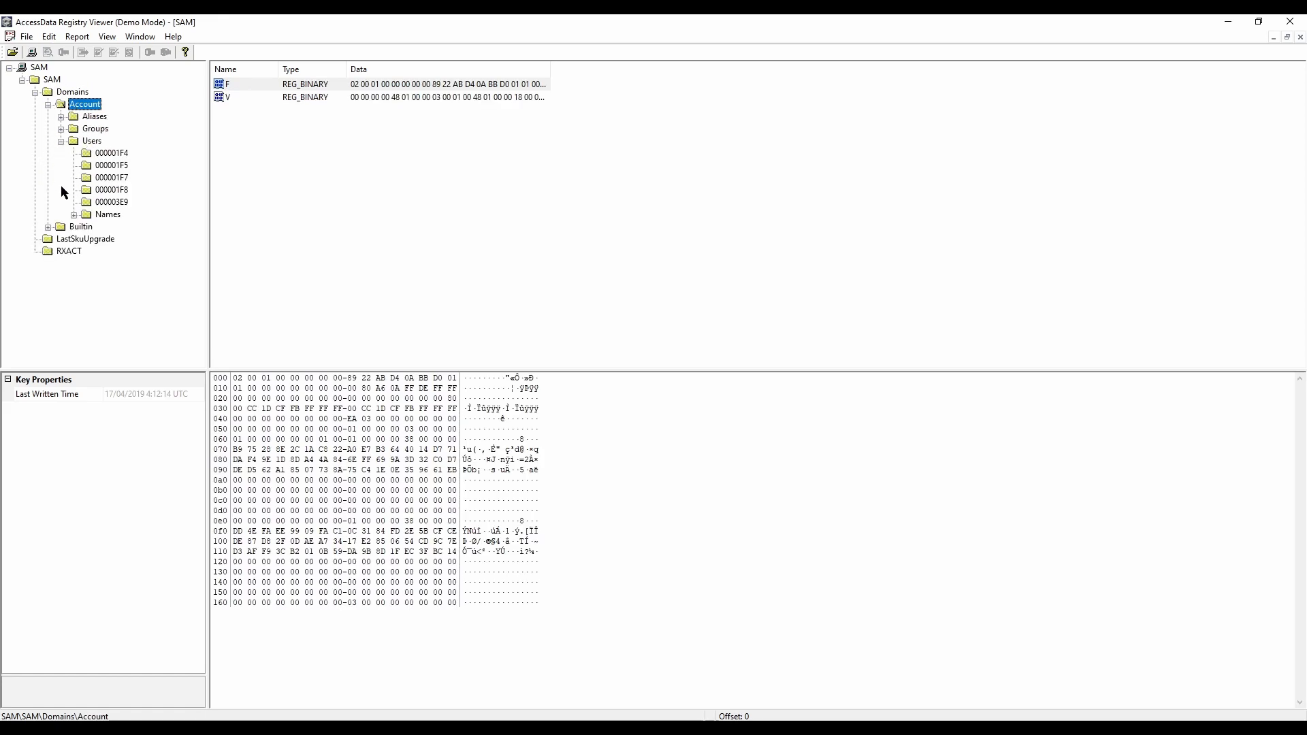
click(93, 142)
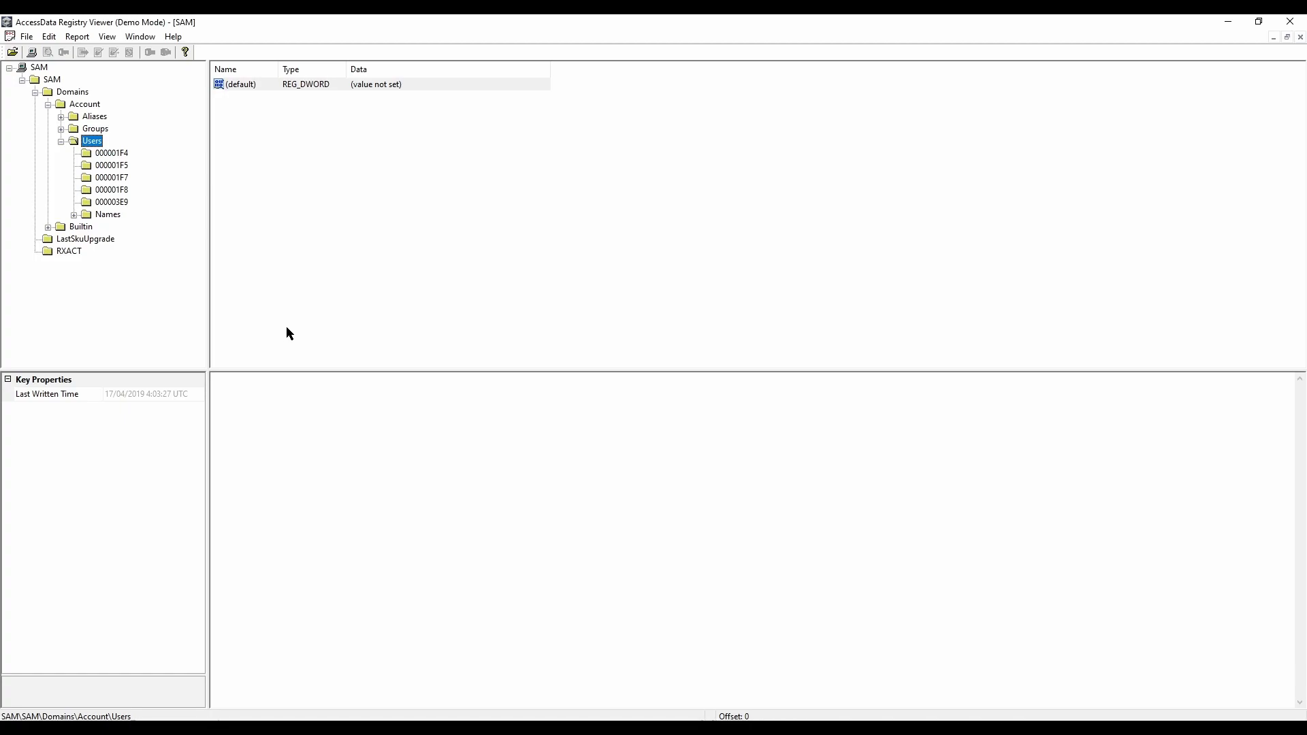
Step: Show the 000001F4 user's key properties, widen the properties area, and check the User Name and Last Logon Time
click(109, 153)
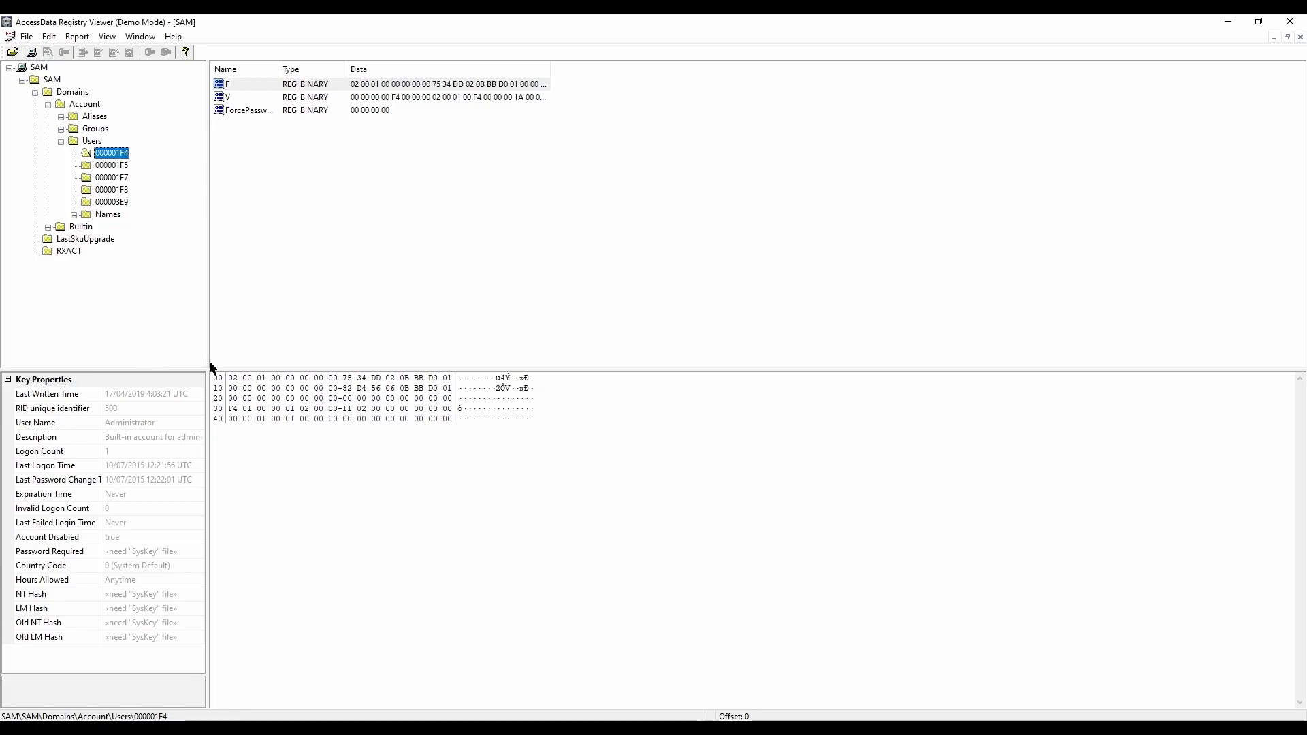
drag(208, 359, 248, 358)
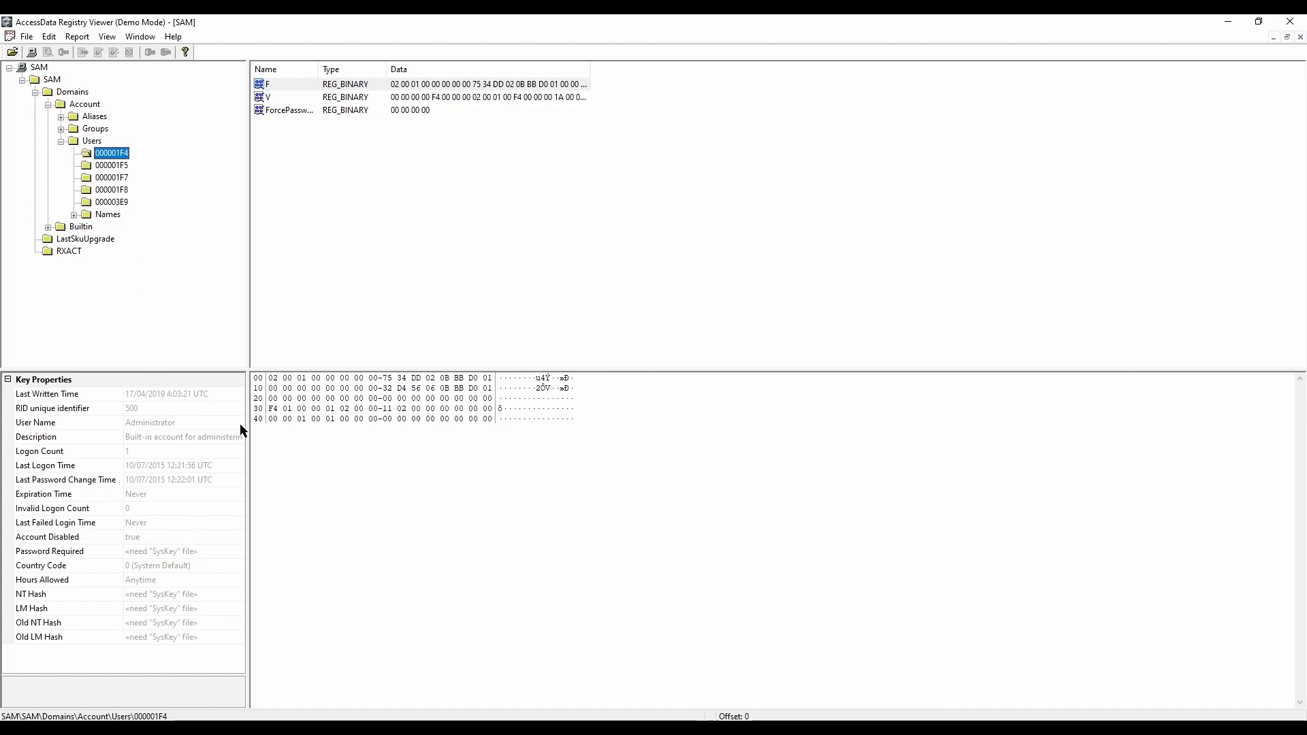
drag(248, 425, 338, 422)
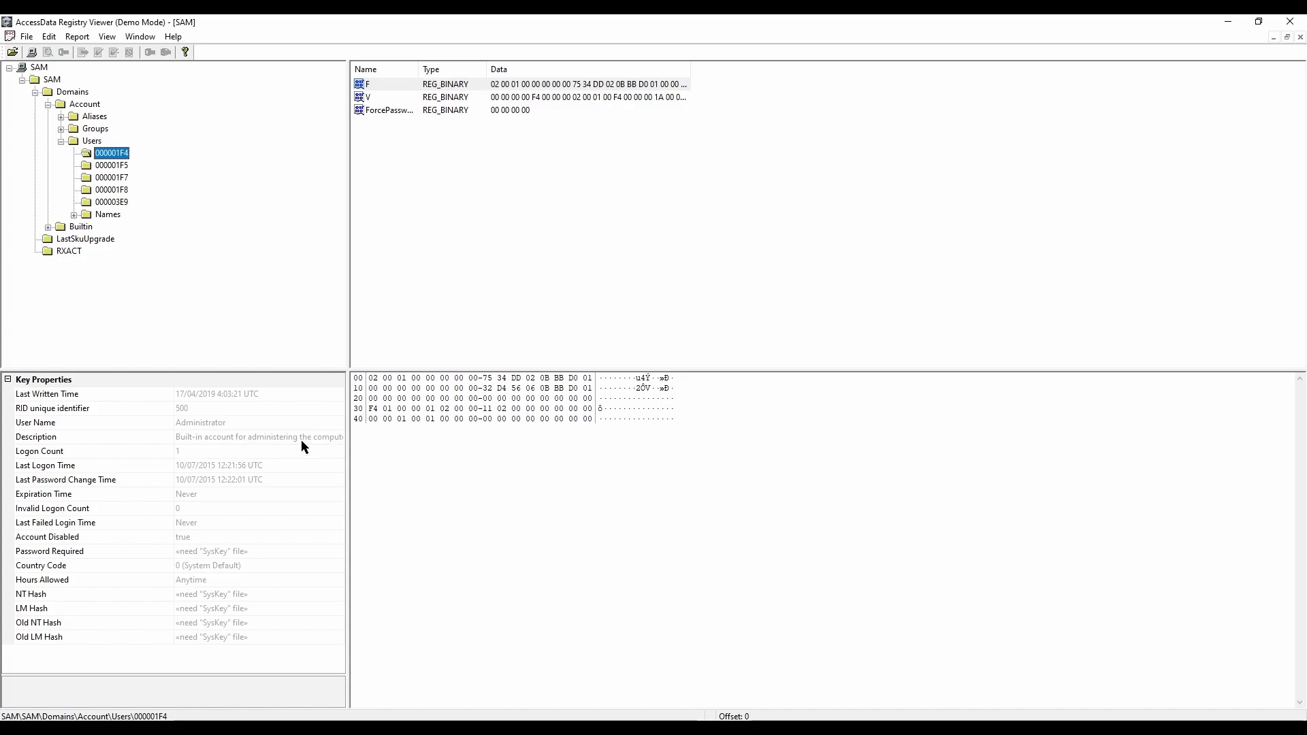
click(201, 424)
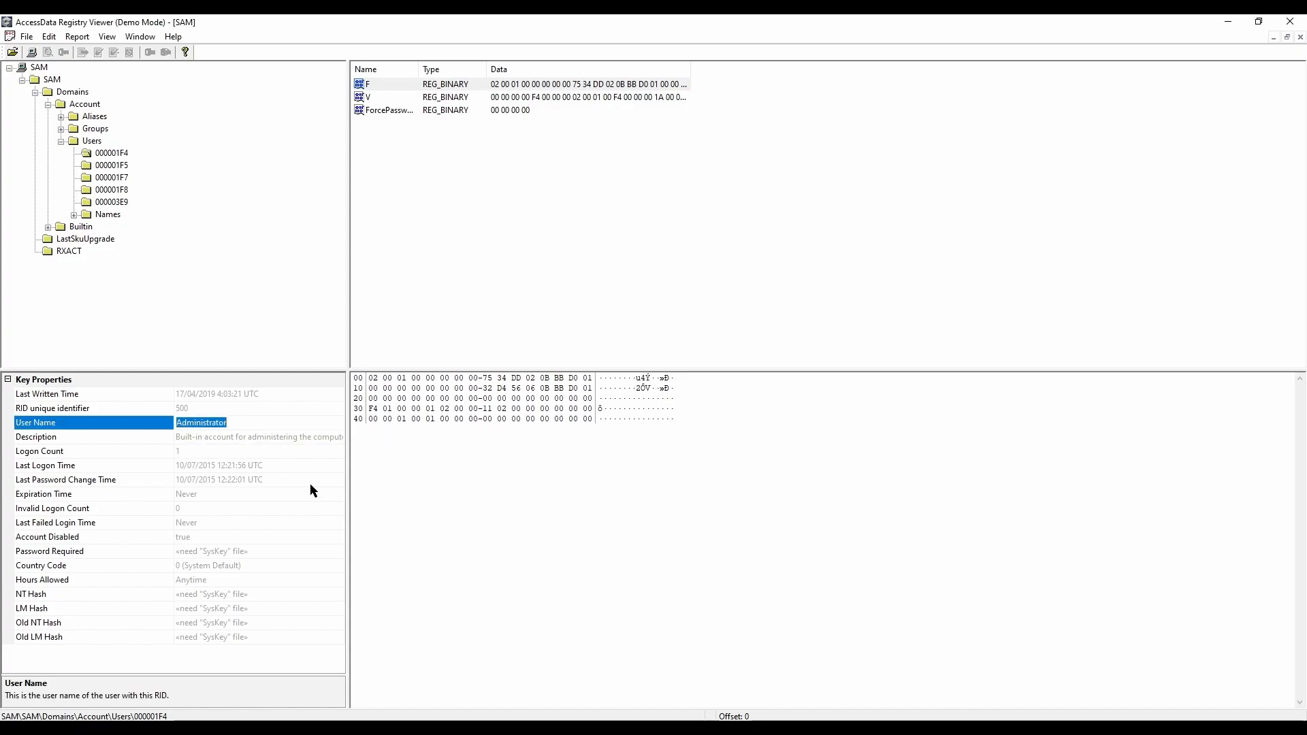
click(204, 466)
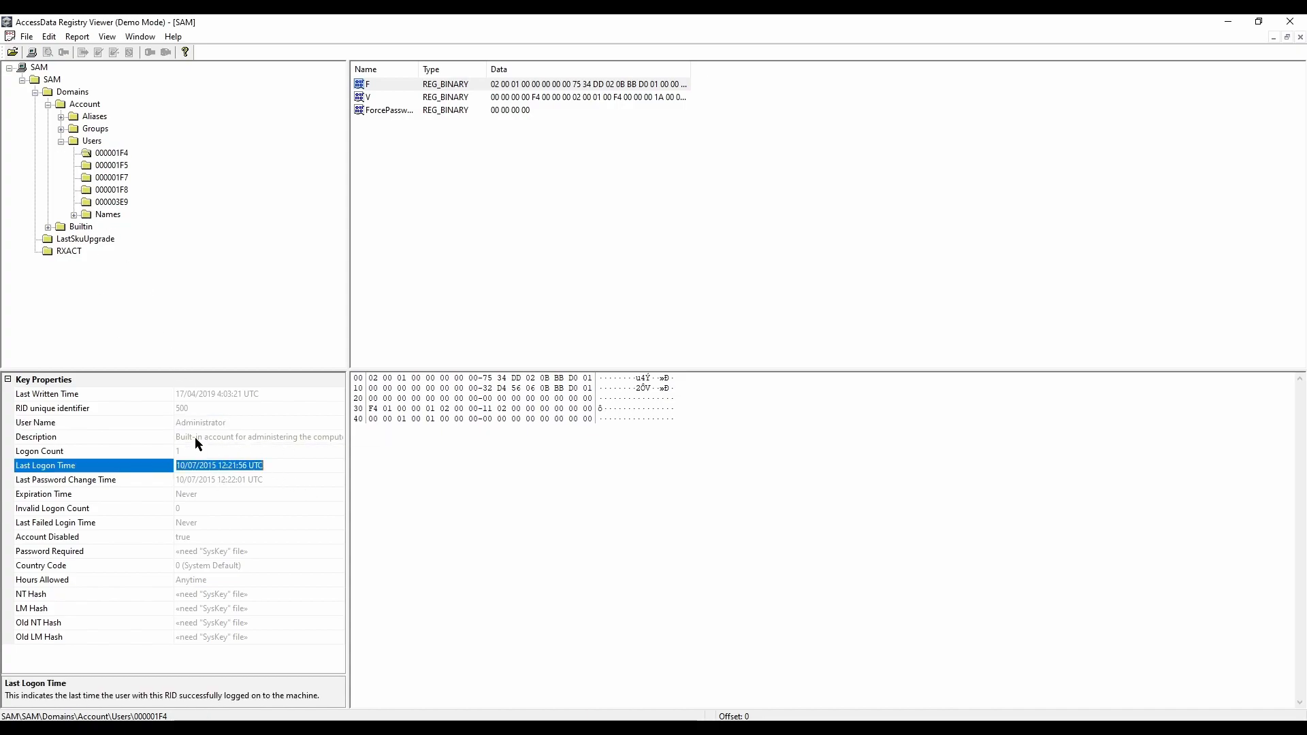
click(193, 425)
Step: Review the key properties of the remaining user accounts 000001F5, 000001F7, 000001F8 and 000003E9
click(107, 166)
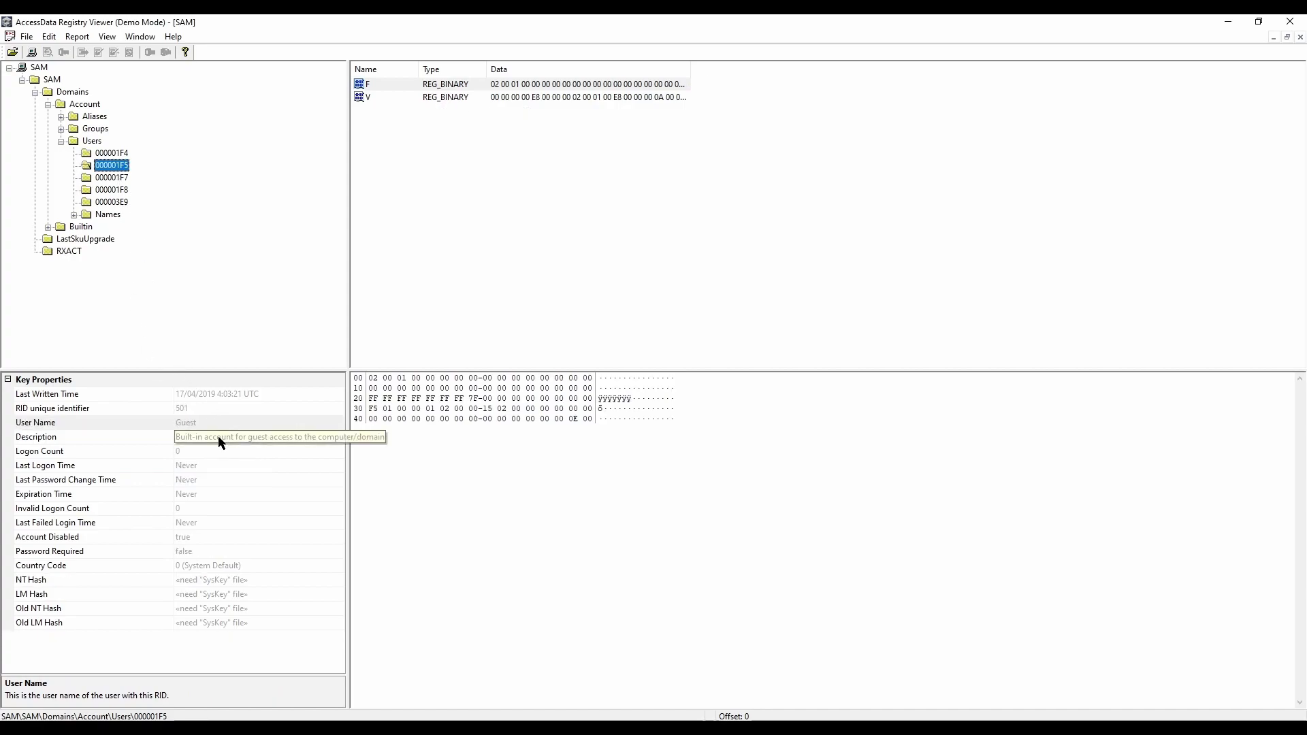
key(Down)
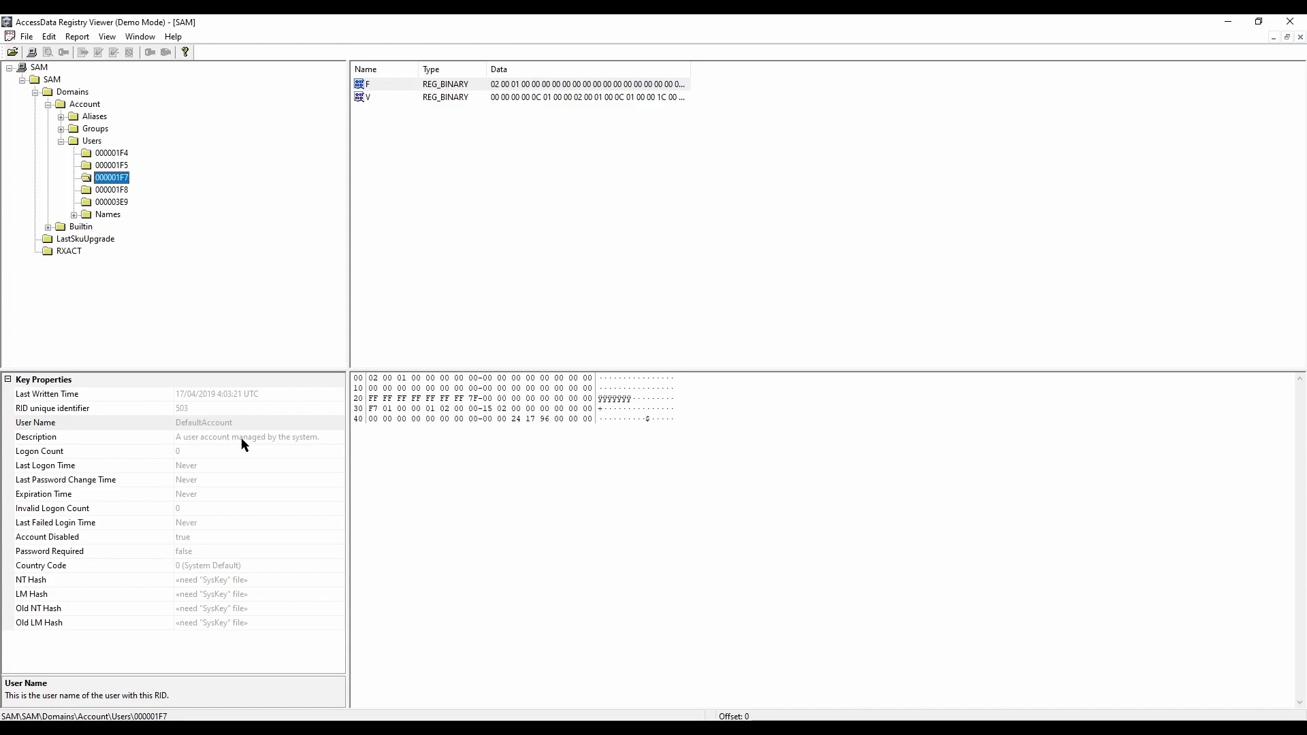
key(Down)
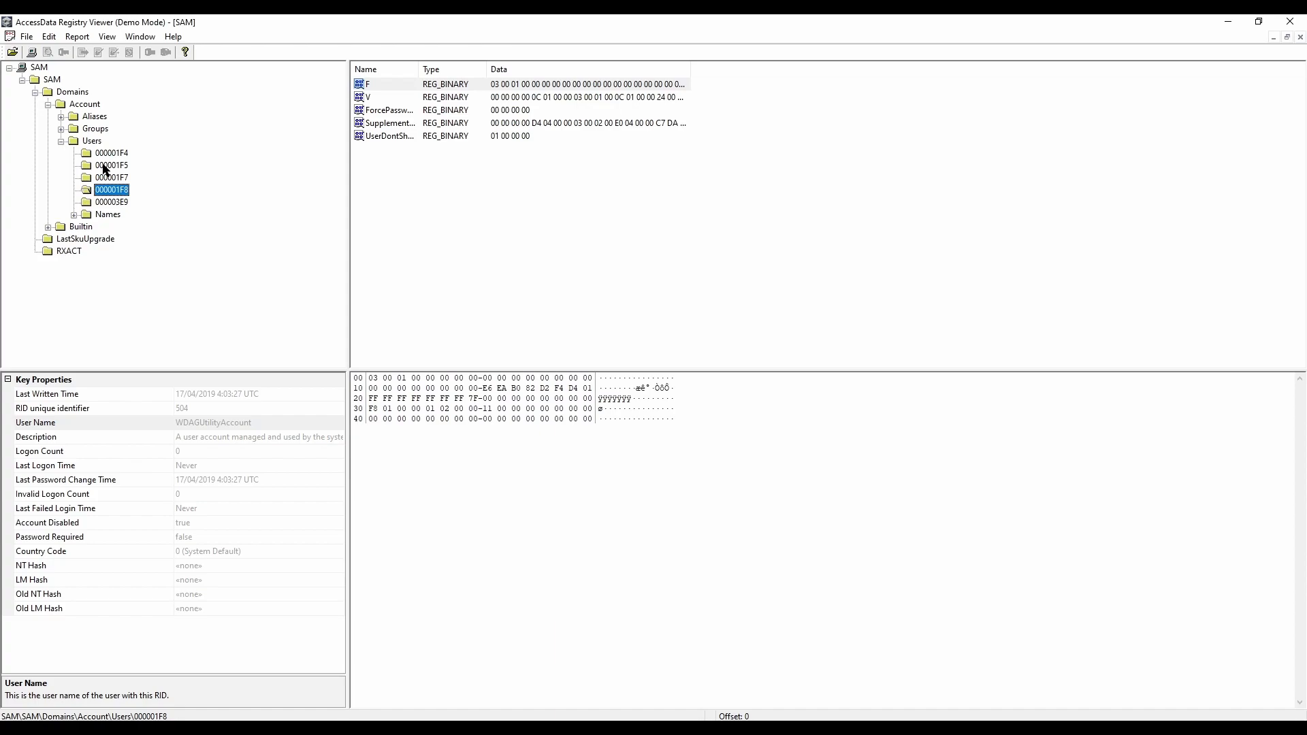
click(109, 202)
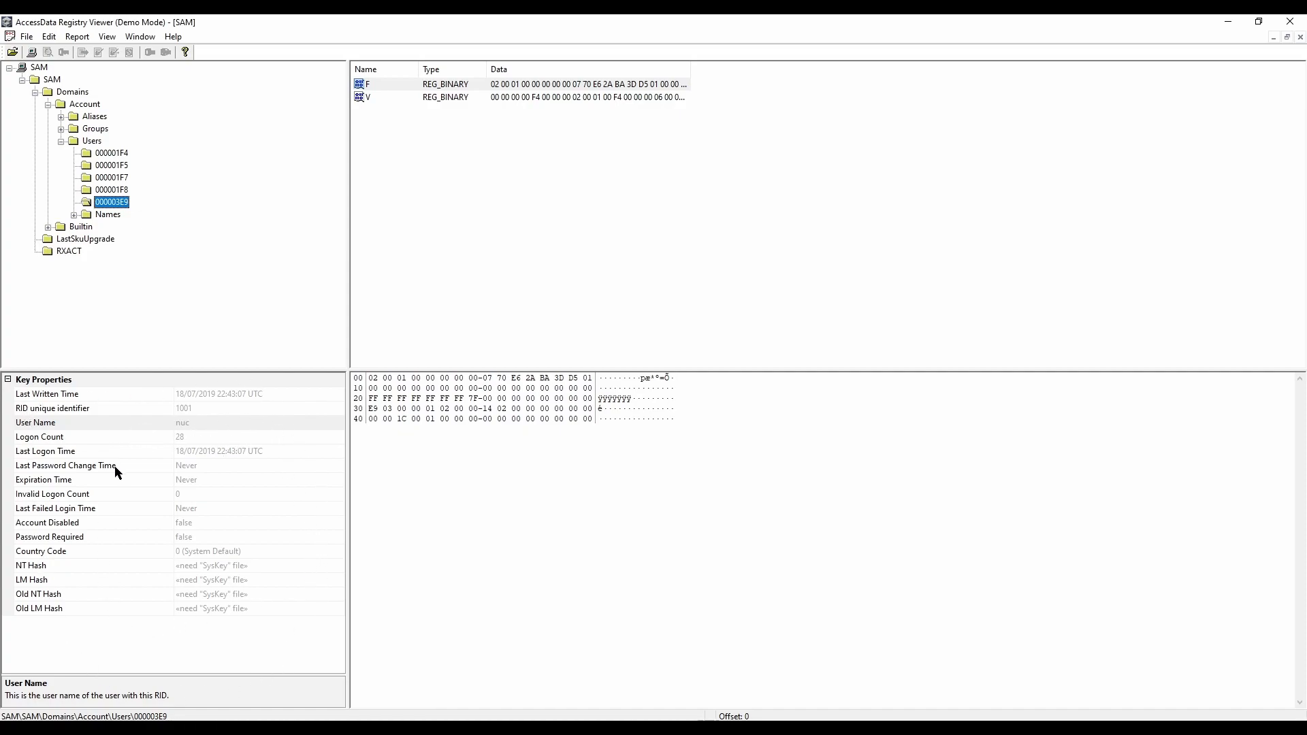
Step: Compare the RID unique identifier of user 000003E9 with those of 000001F4, 000001F5, 000001F7 and 000001F8
click(55, 411)
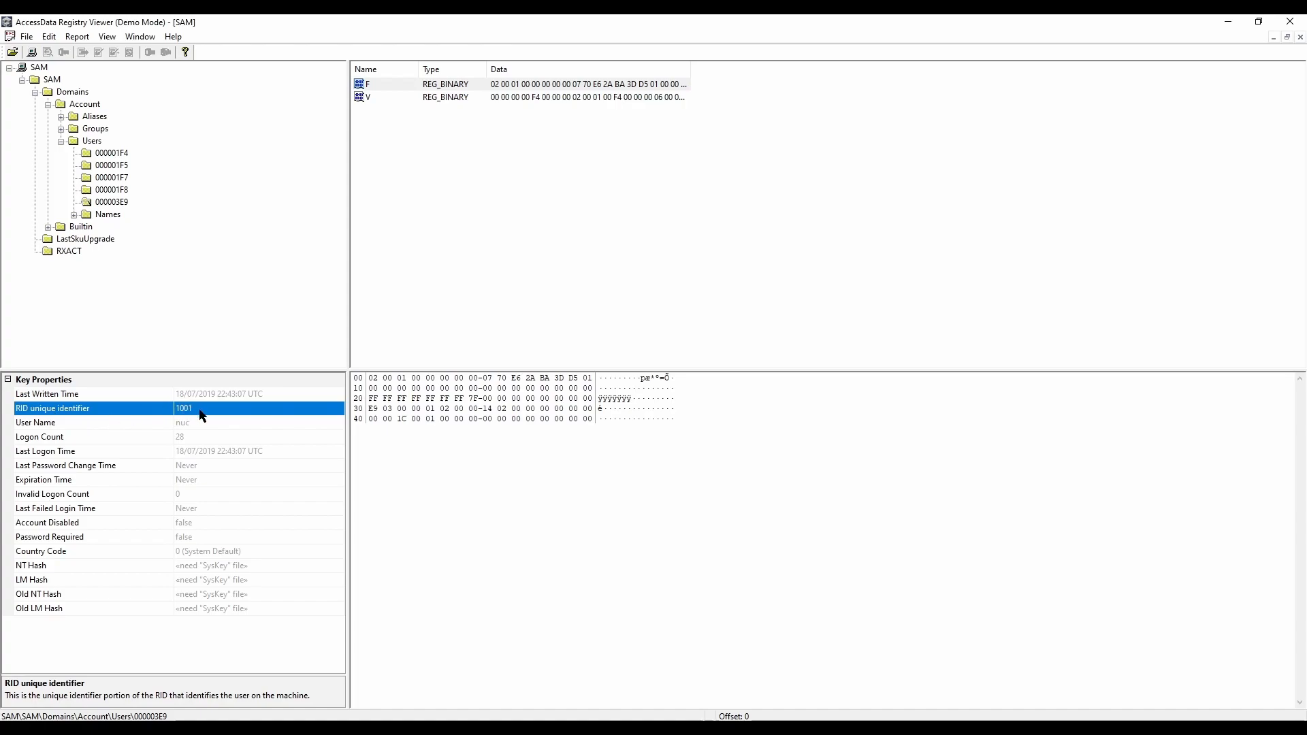
click(113, 154)
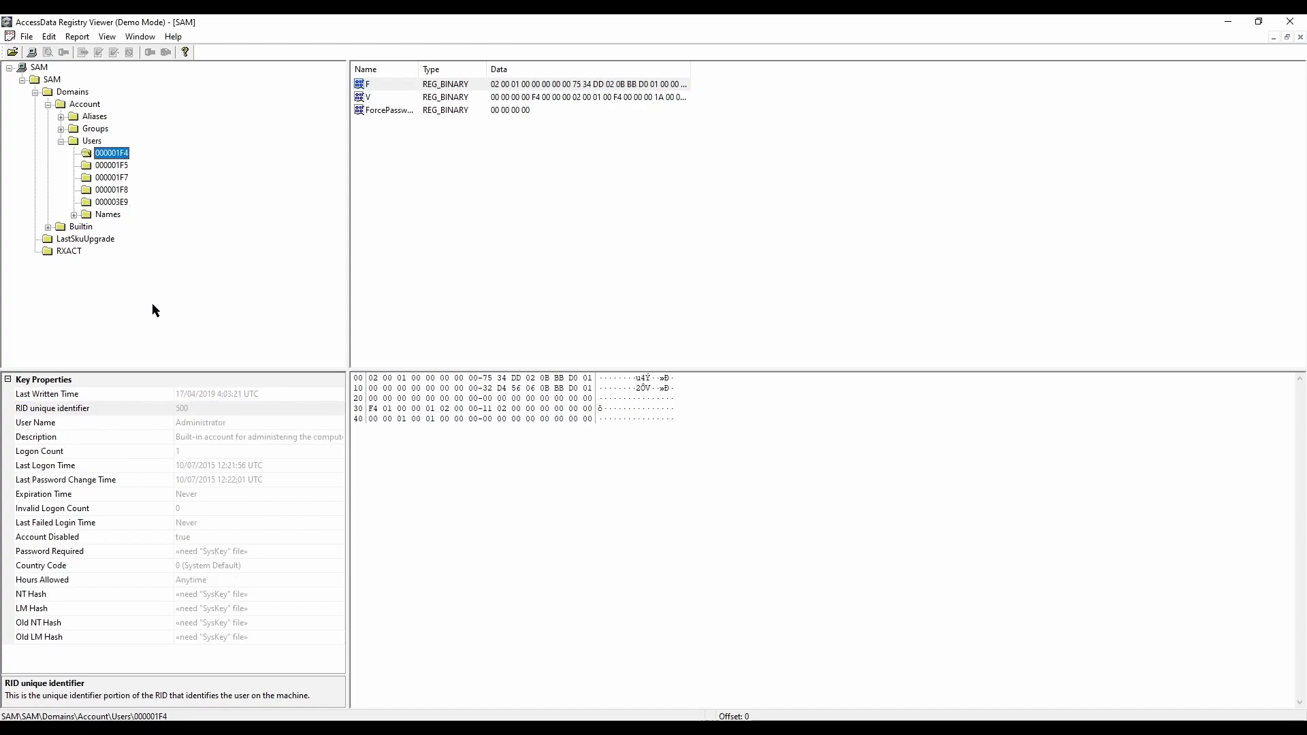
click(162, 410)
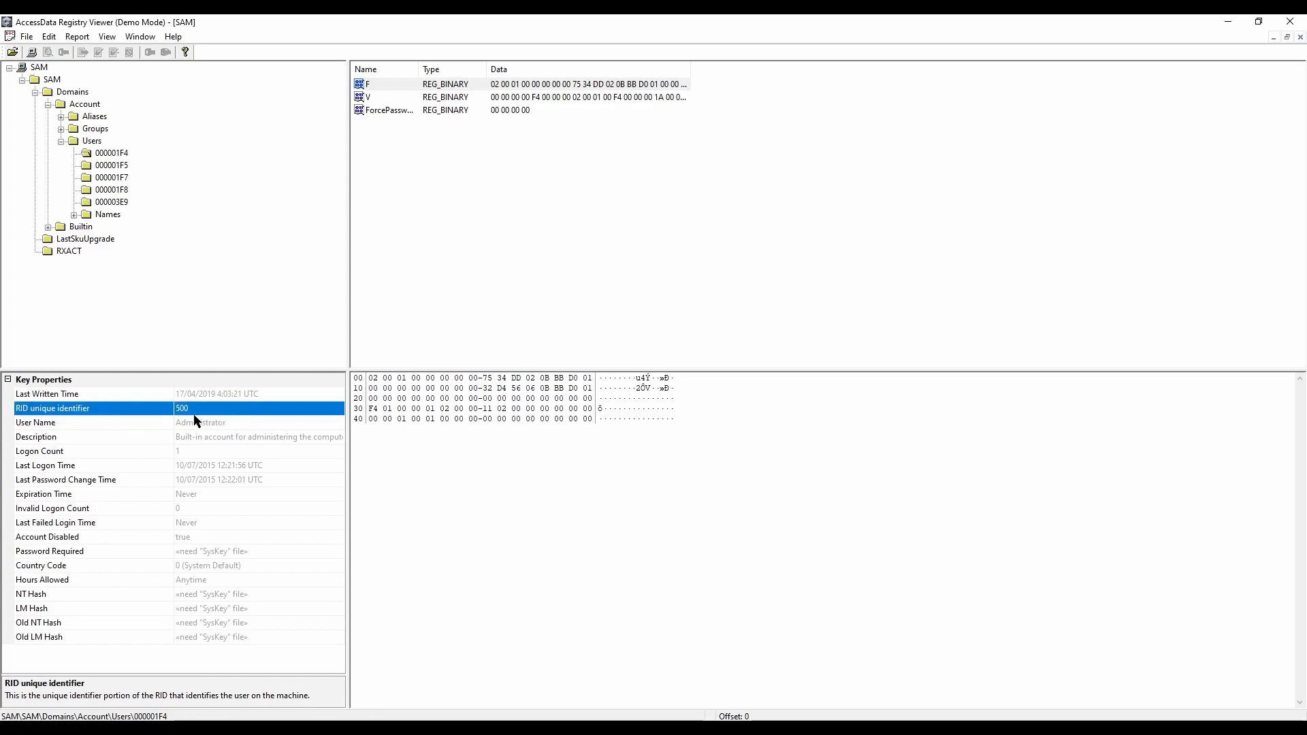
click(107, 168)
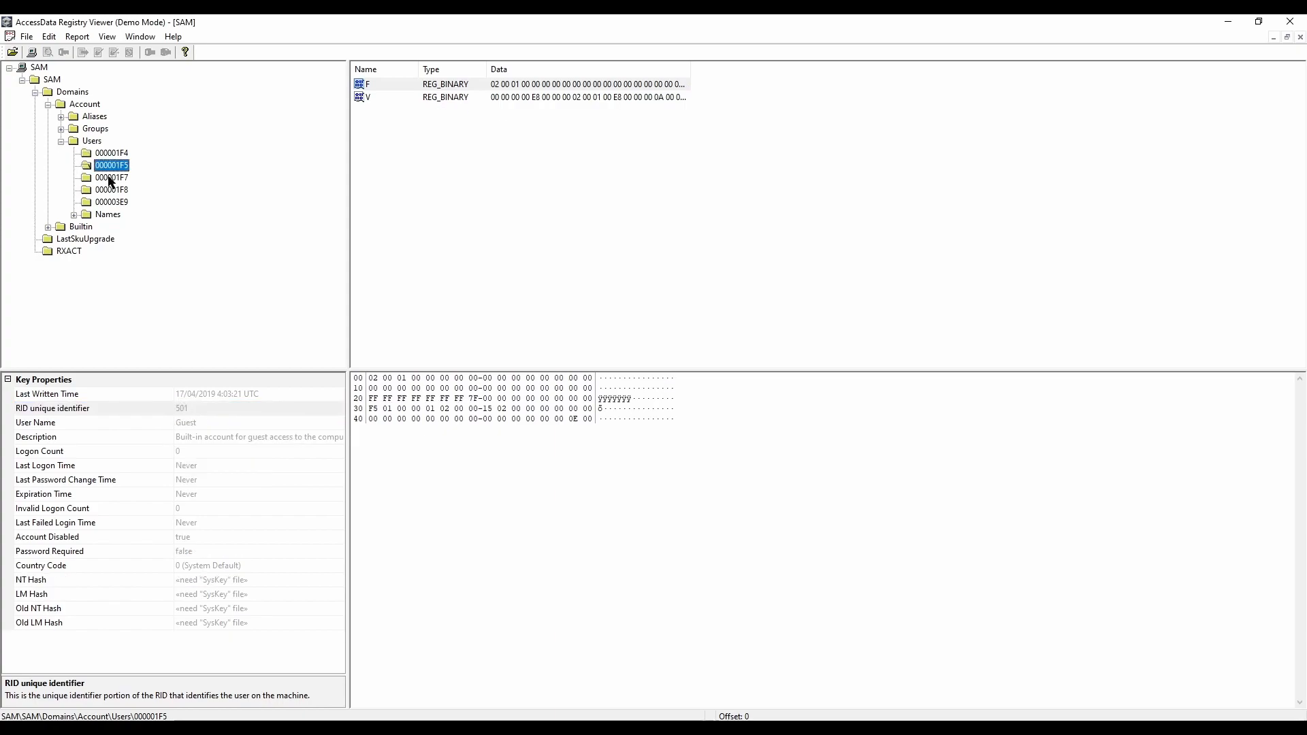
click(64, 416)
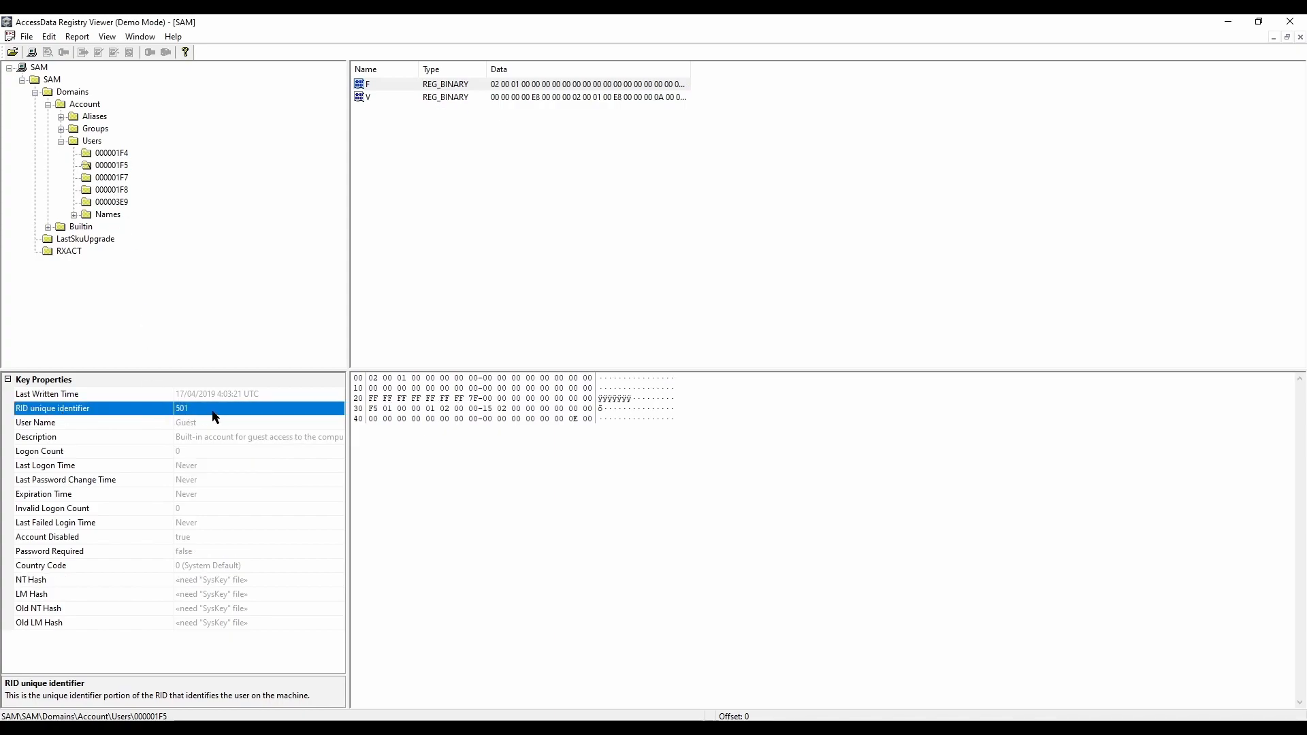
click(111, 178)
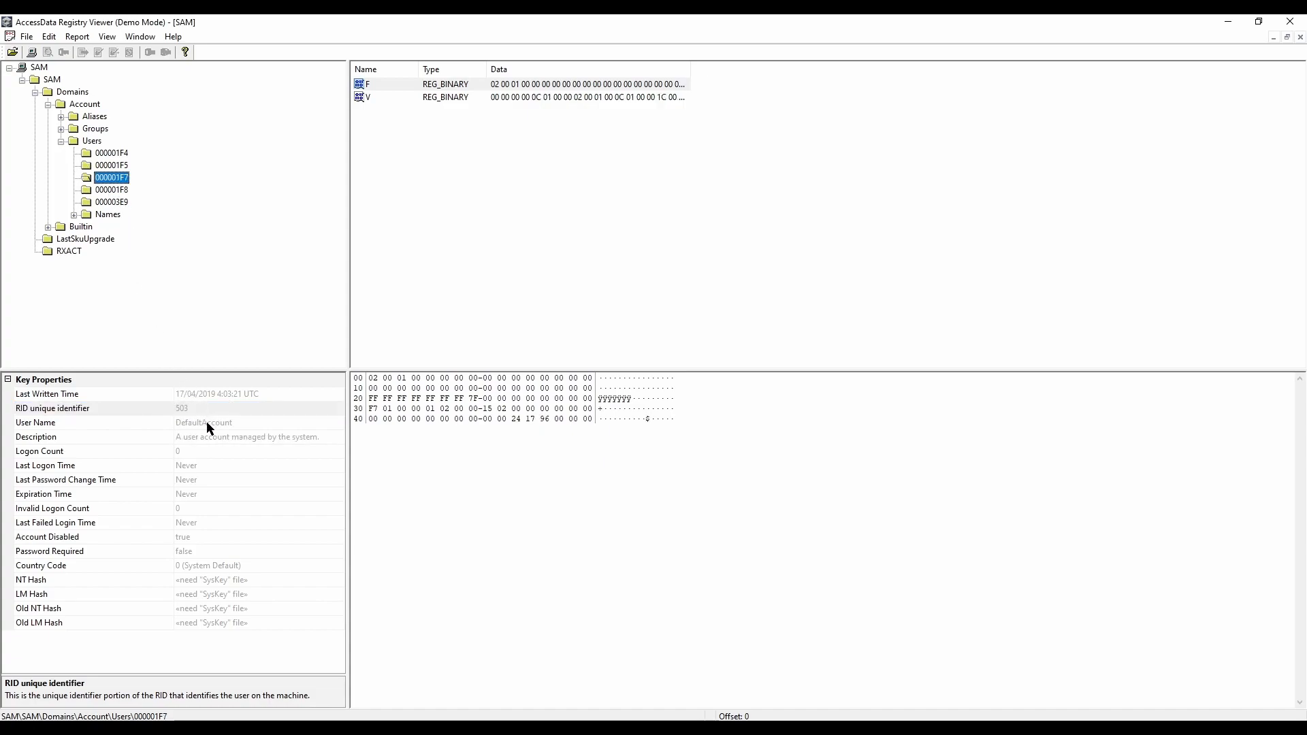
click(115, 190)
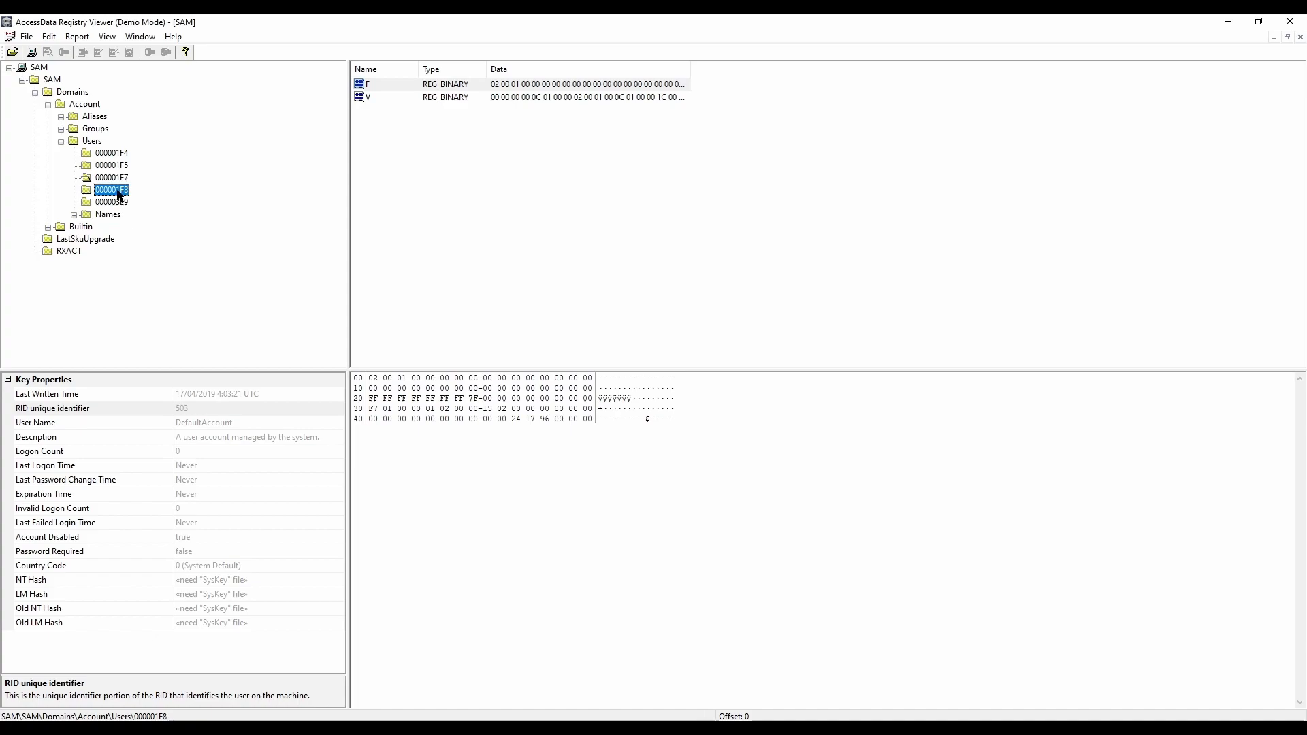
click(113, 203)
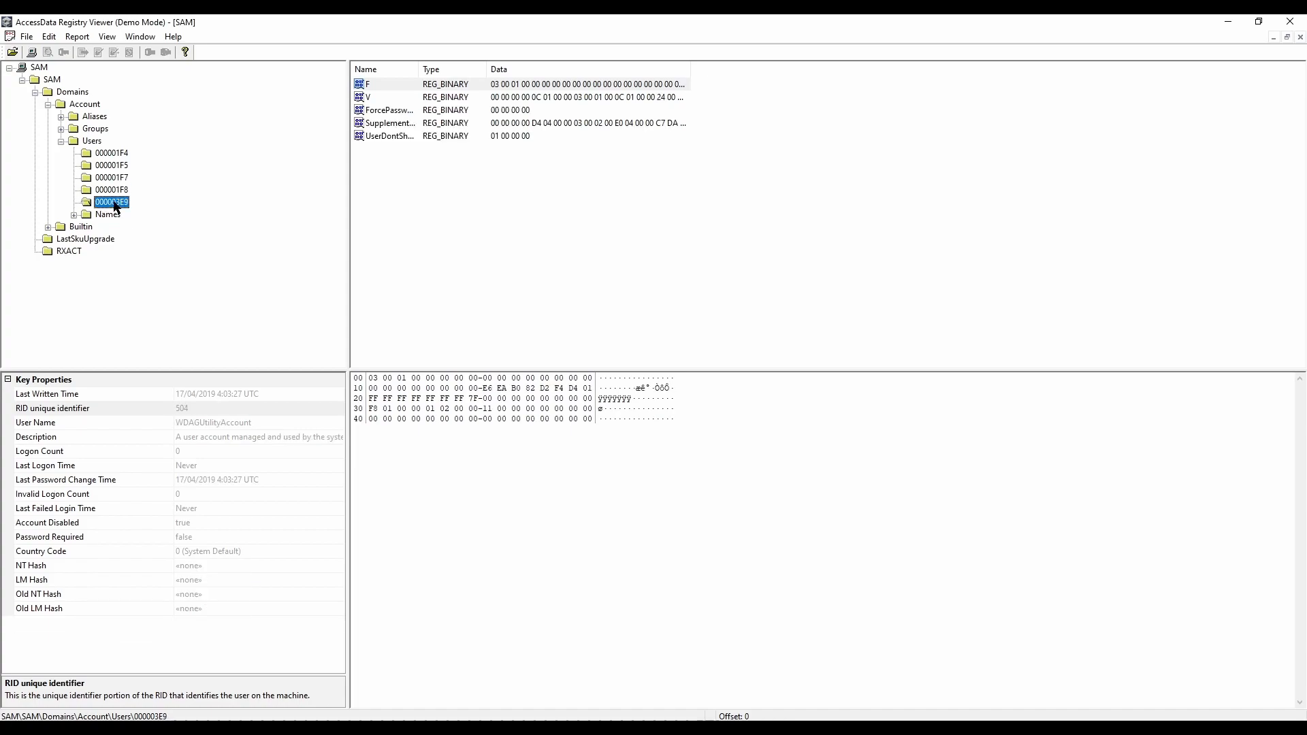
click(185, 409)
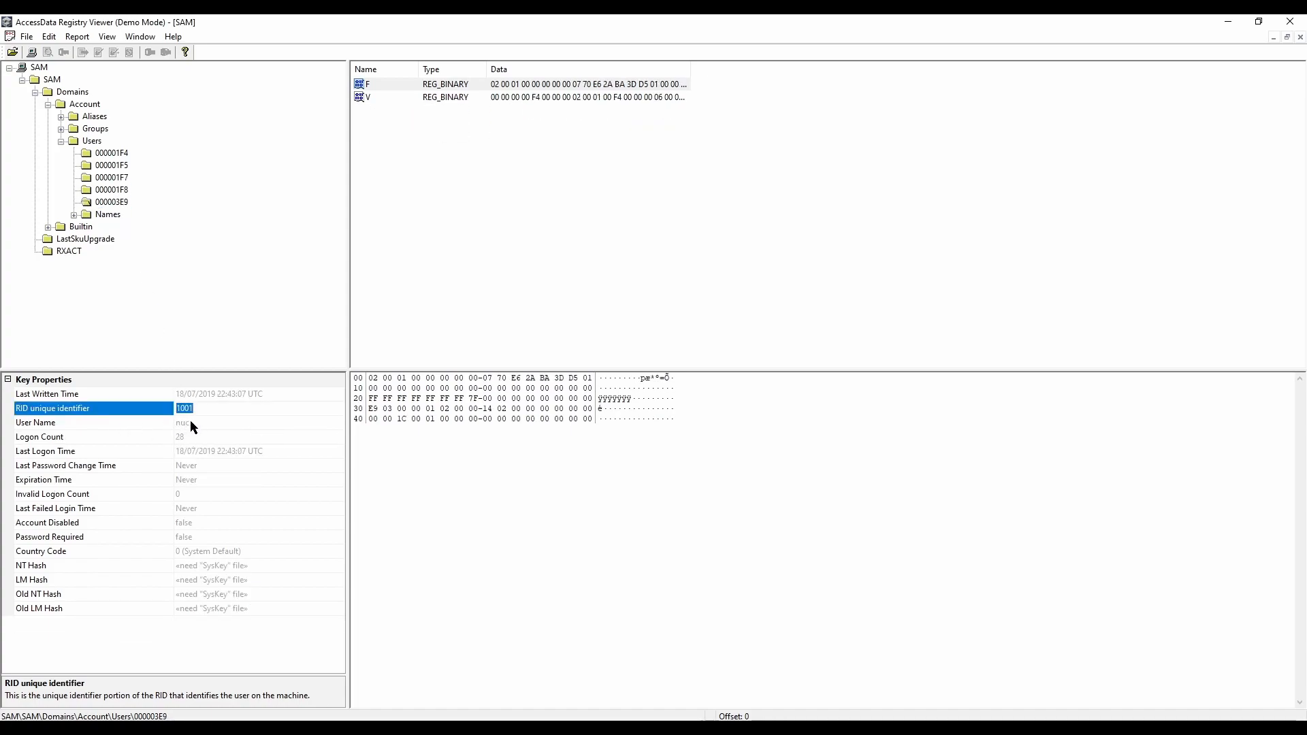
Step: Check user 000003E9's RID, switch to the web browser, and highlight the Windows Security Identifiers article's sentences on RIDs starting at 1,000 and reserved RIDs below 1,000
click(210, 412)
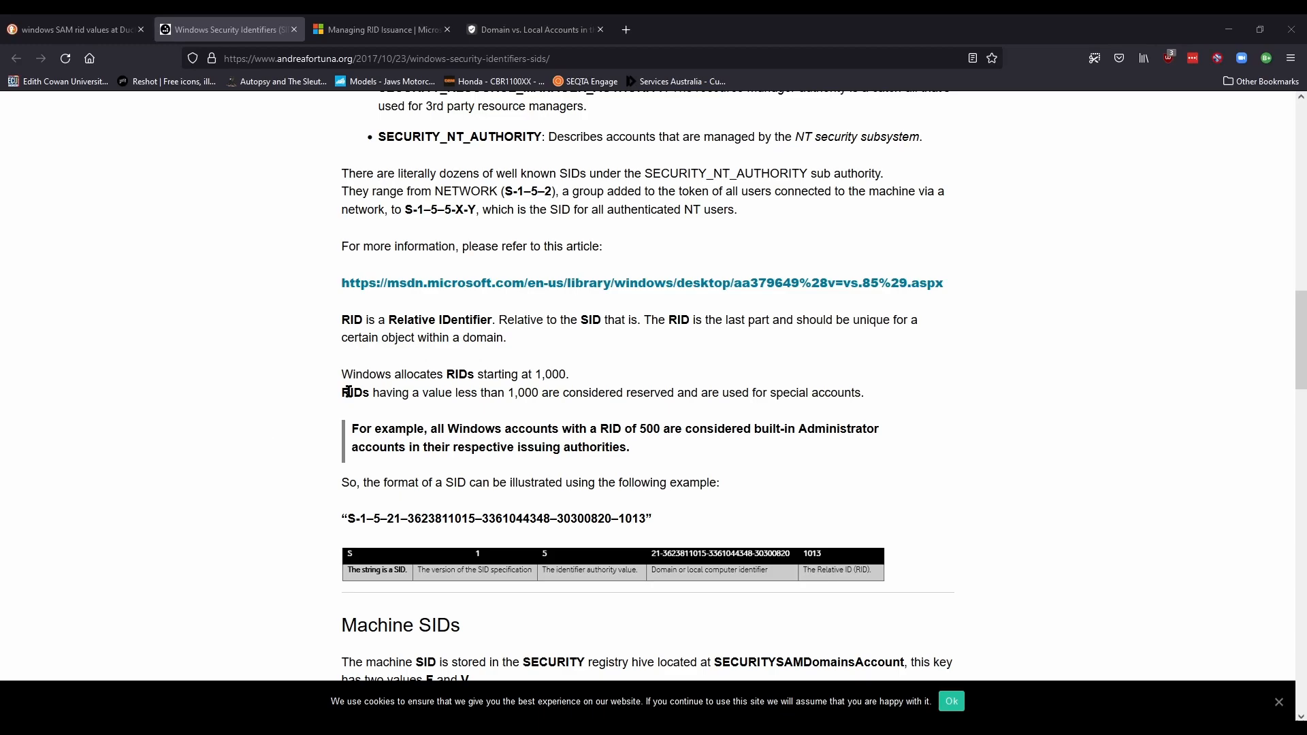
drag(342, 374, 574, 378)
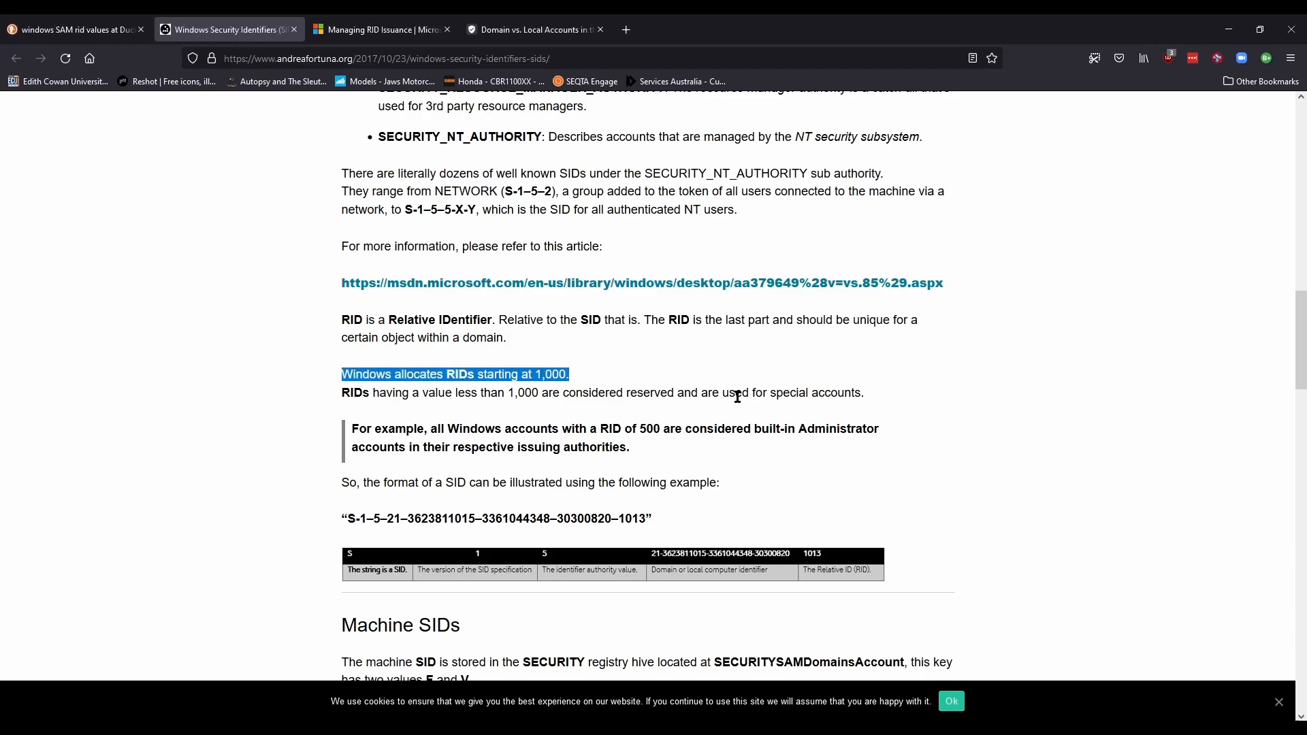
click(437, 398)
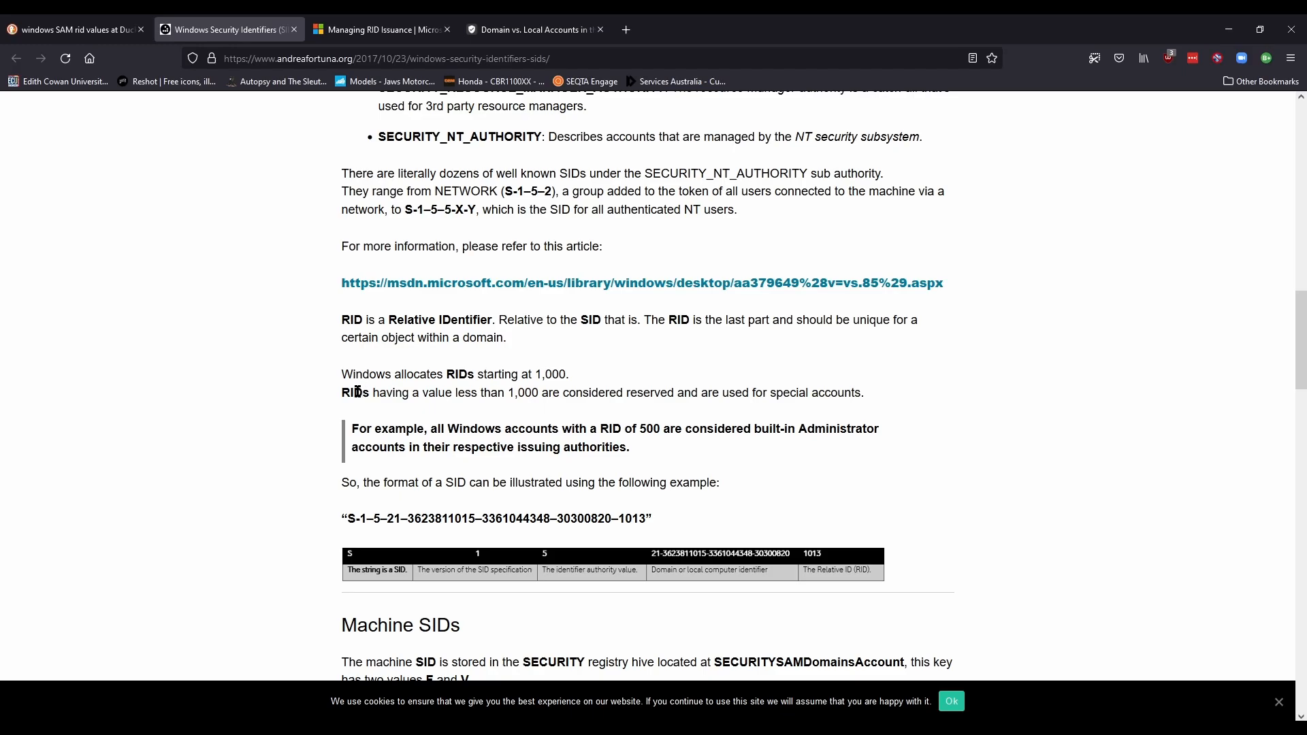
drag(341, 393, 862, 393)
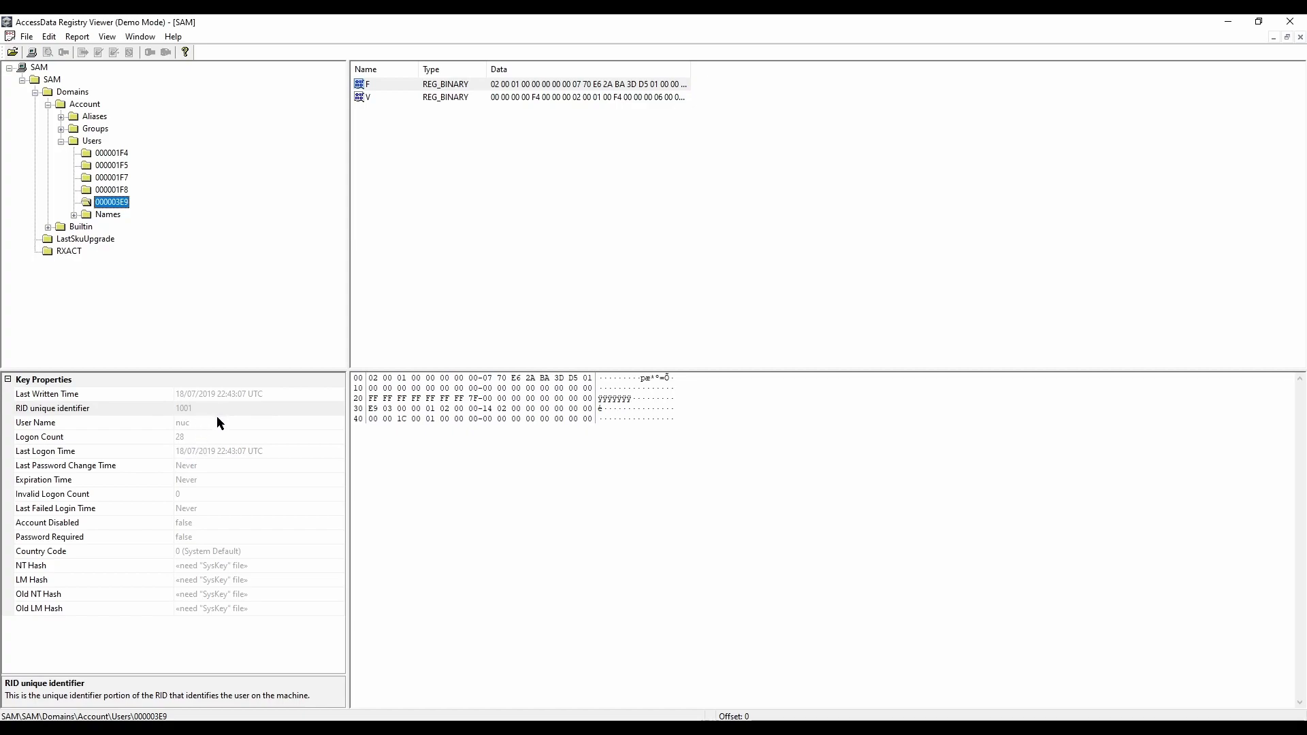
Step: Back in Registry Viewer, review the RIDs of users 000001F8, 000001F7, 000001F5 and 000001F4, and return to user 000003E9
click(111, 191)
click(112, 179)
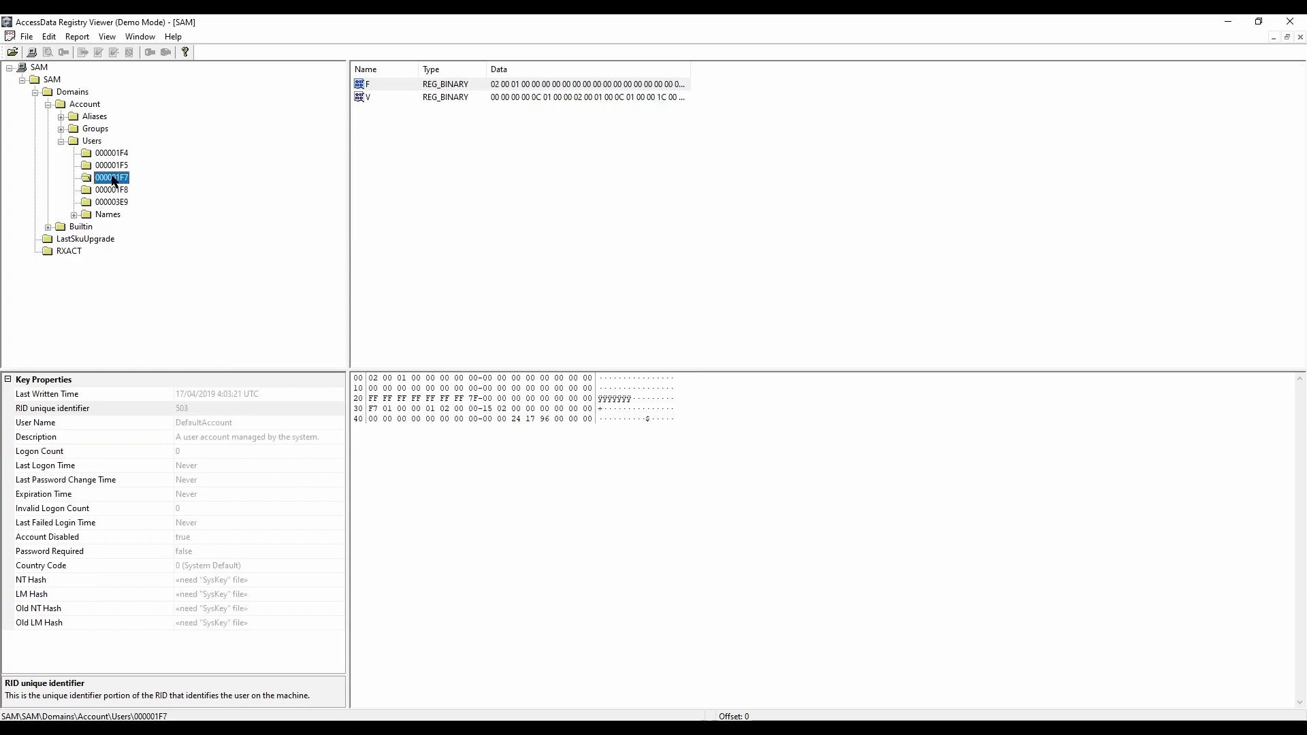
click(116, 165)
click(114, 154)
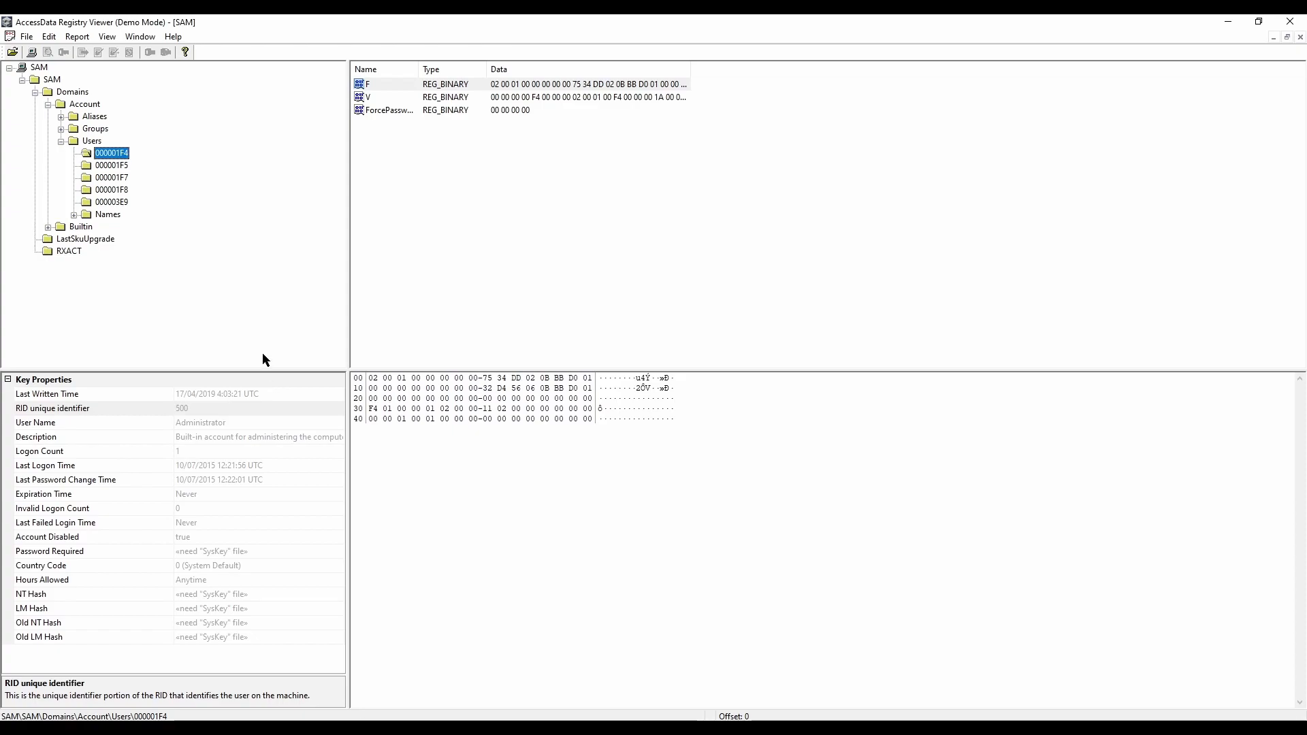
click(114, 203)
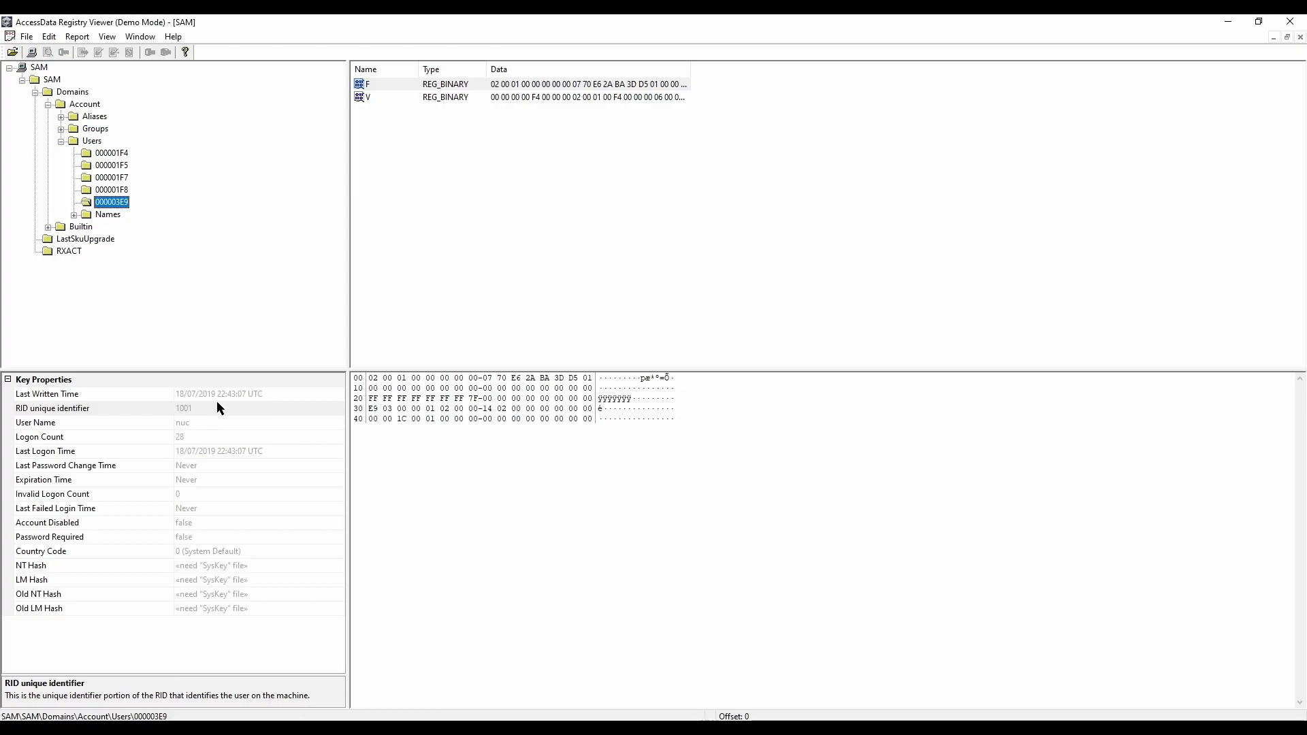
Step: Check user 000003E9's Last Logon Time, Invalid Logon Count, Last Failed Login Time, Account Disabled and Password Required properties
click(42, 456)
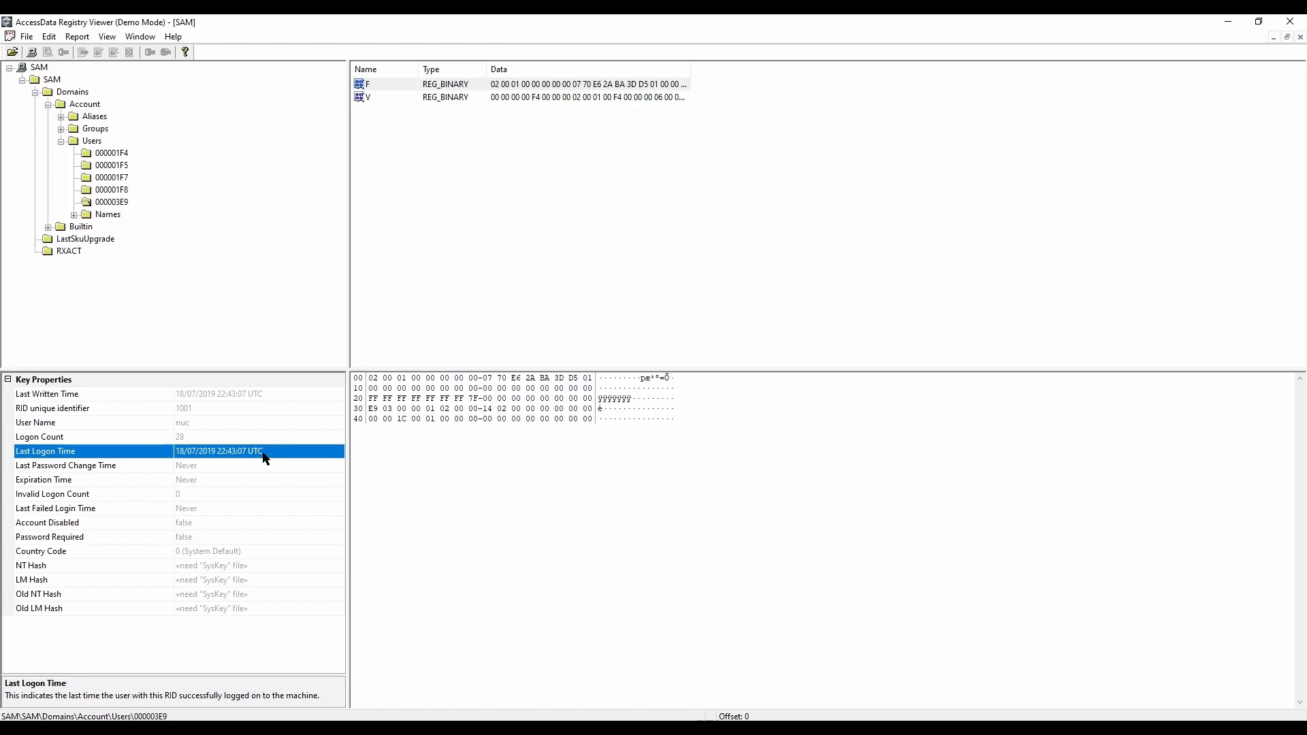
click(68, 495)
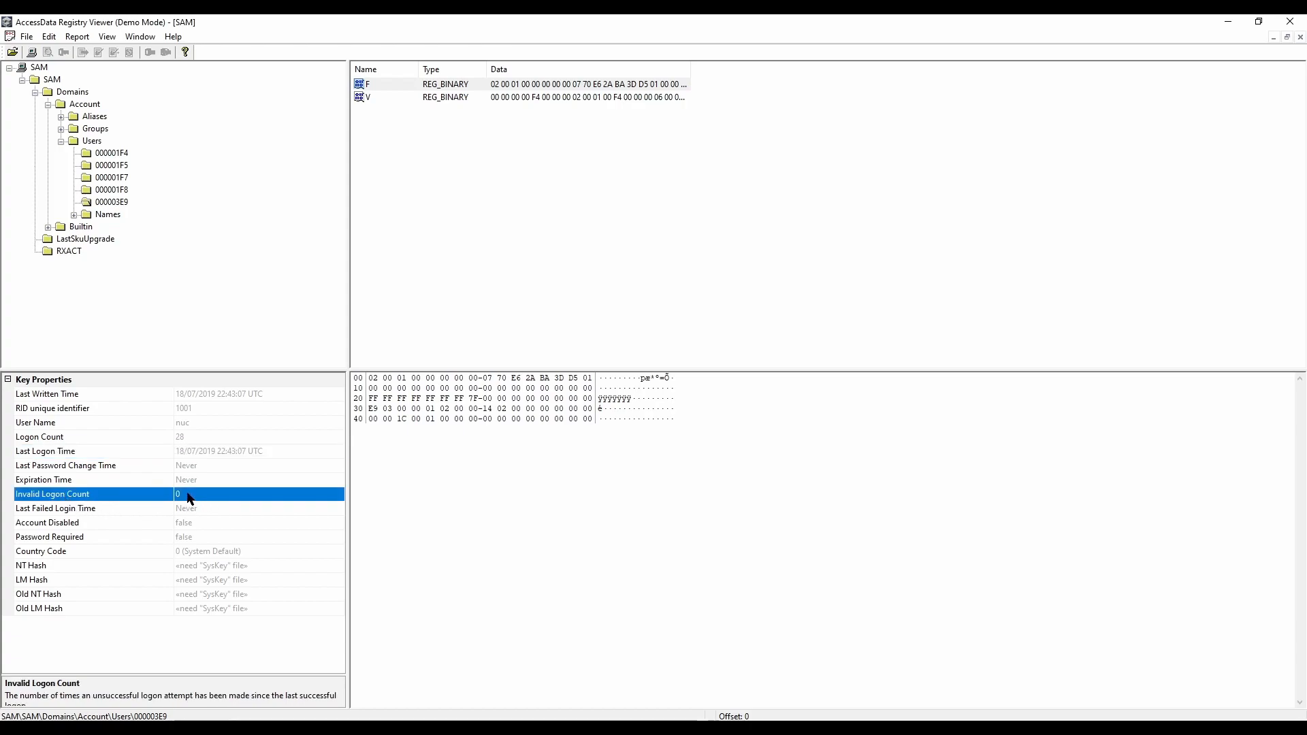
click(73, 511)
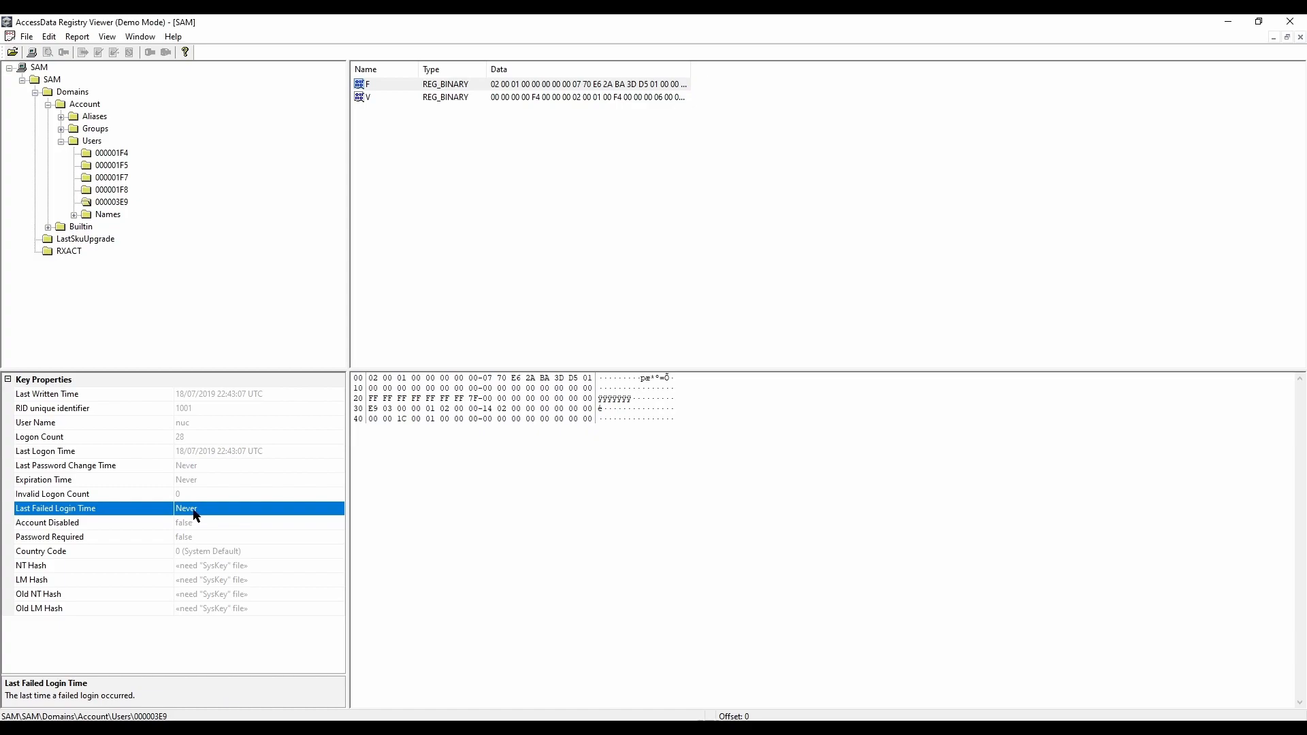
click(90, 524)
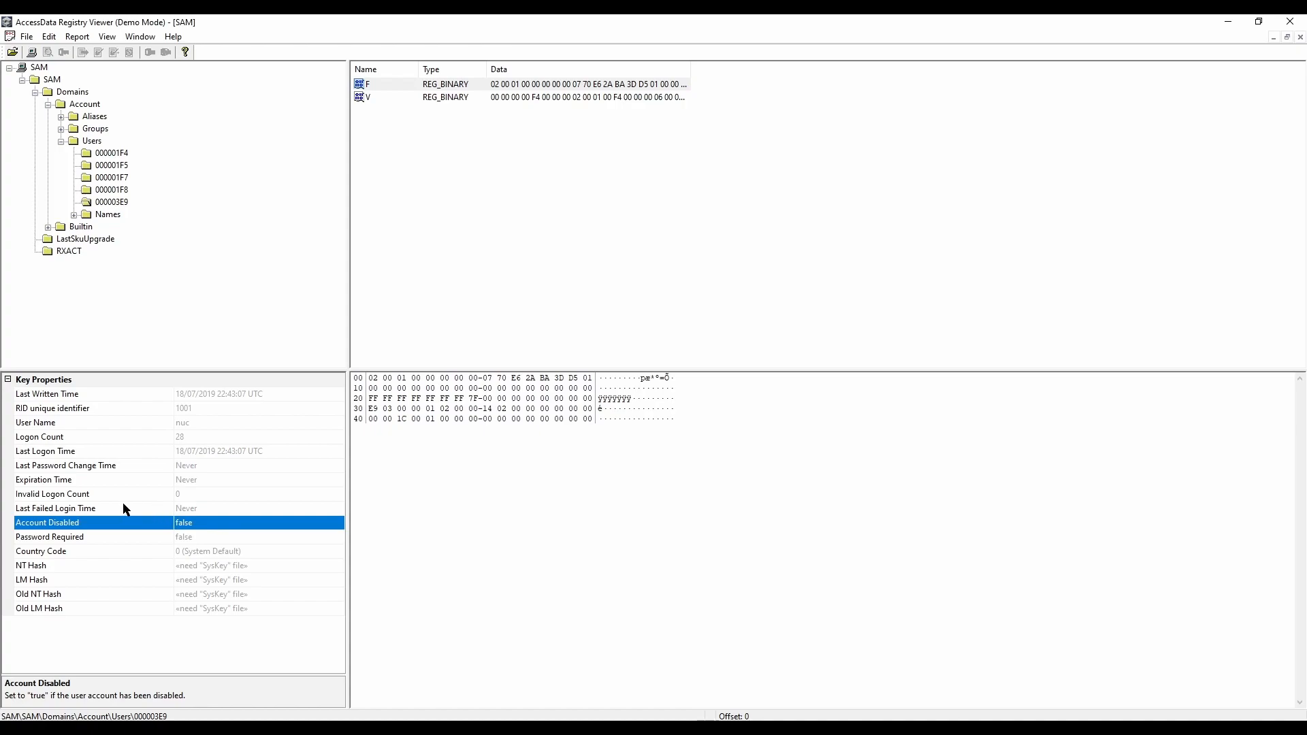
click(52, 499)
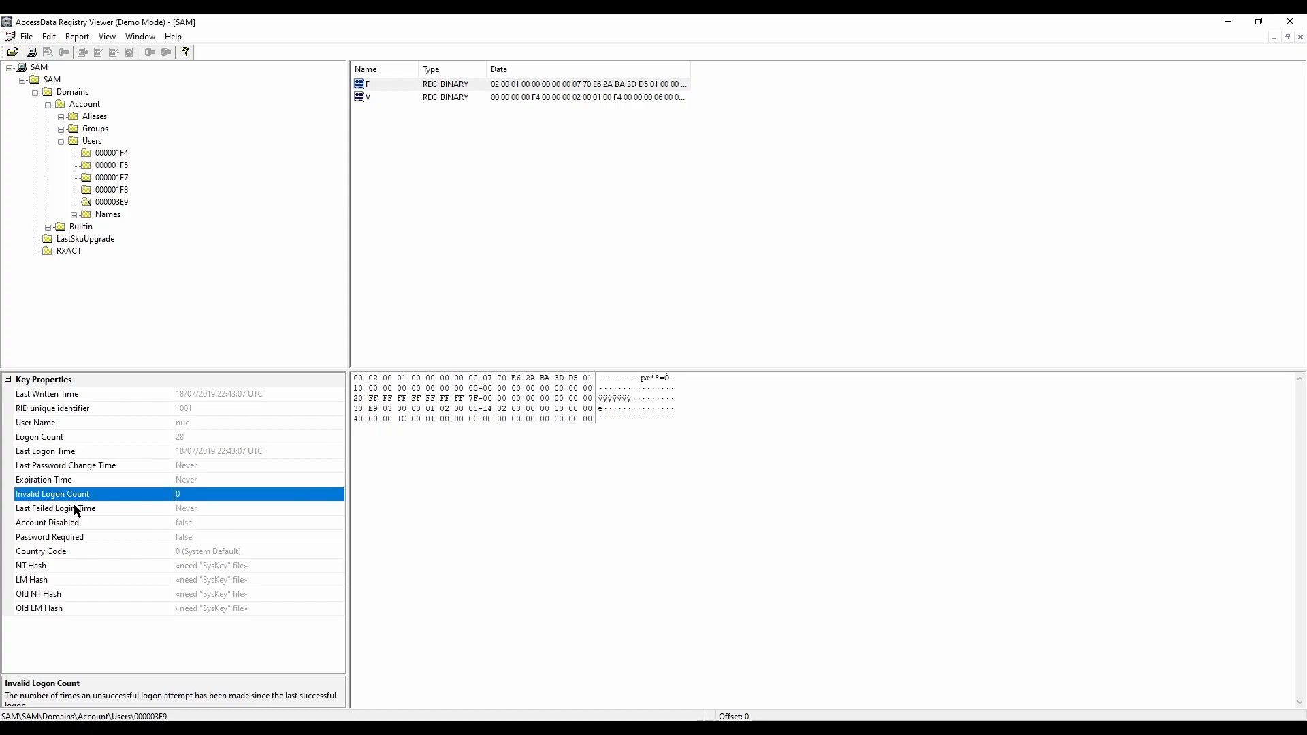
click(75, 508)
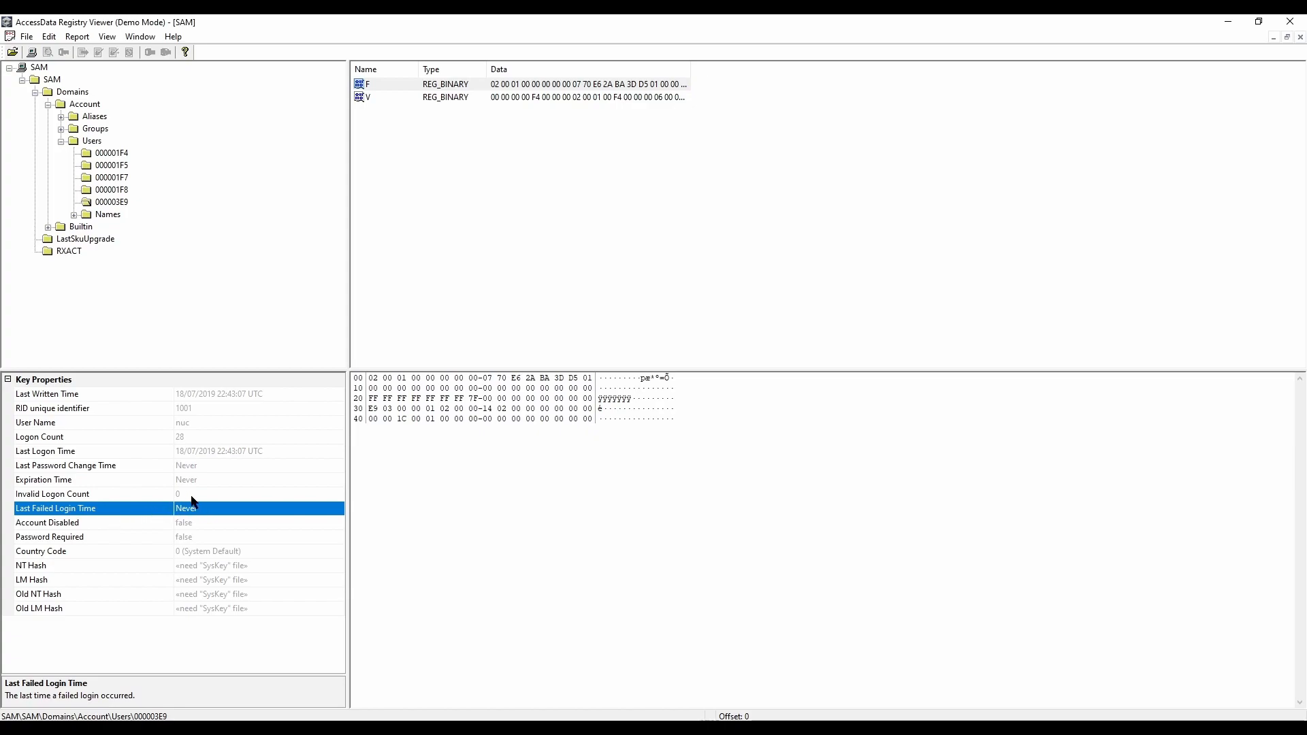
click(76, 538)
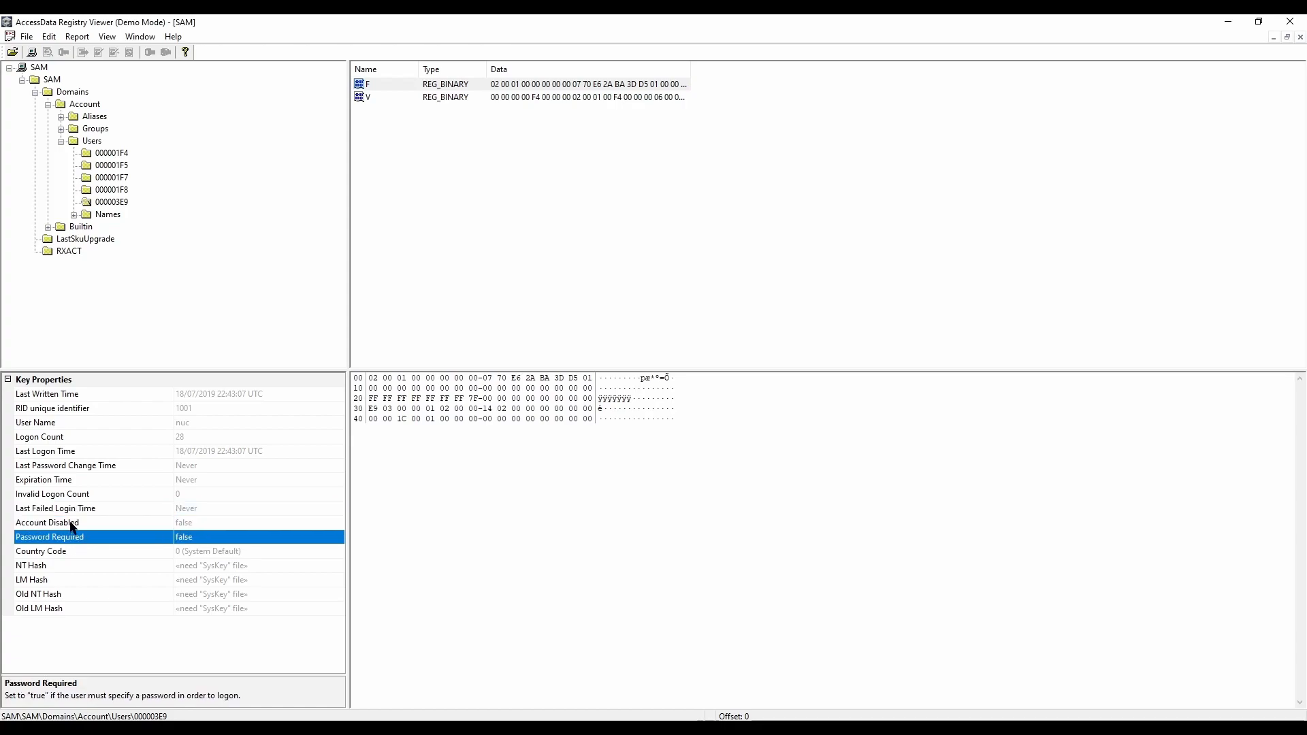
Step: Check user 000003E9's Last Password Change Time and Expiration Time, and revisit its Last Logon Time and Logon Count
click(96, 467)
click(87, 479)
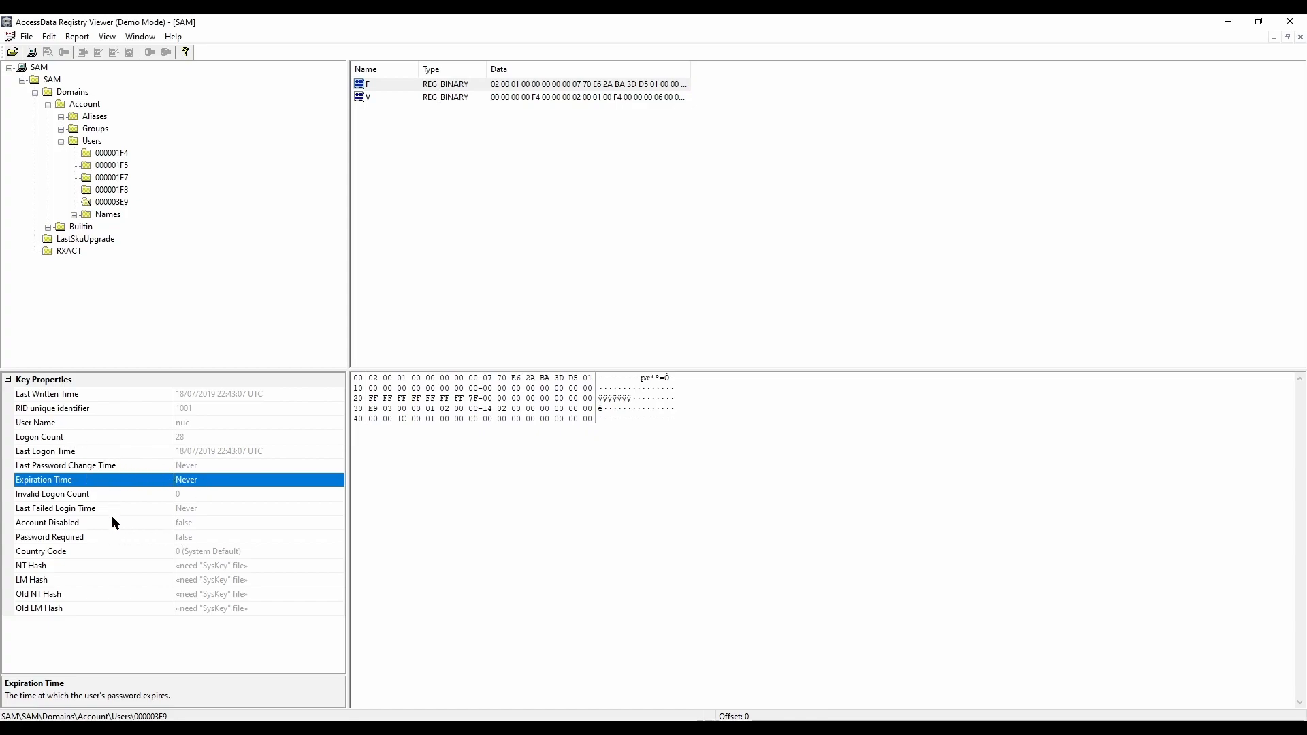
key(Up)
key(Up)
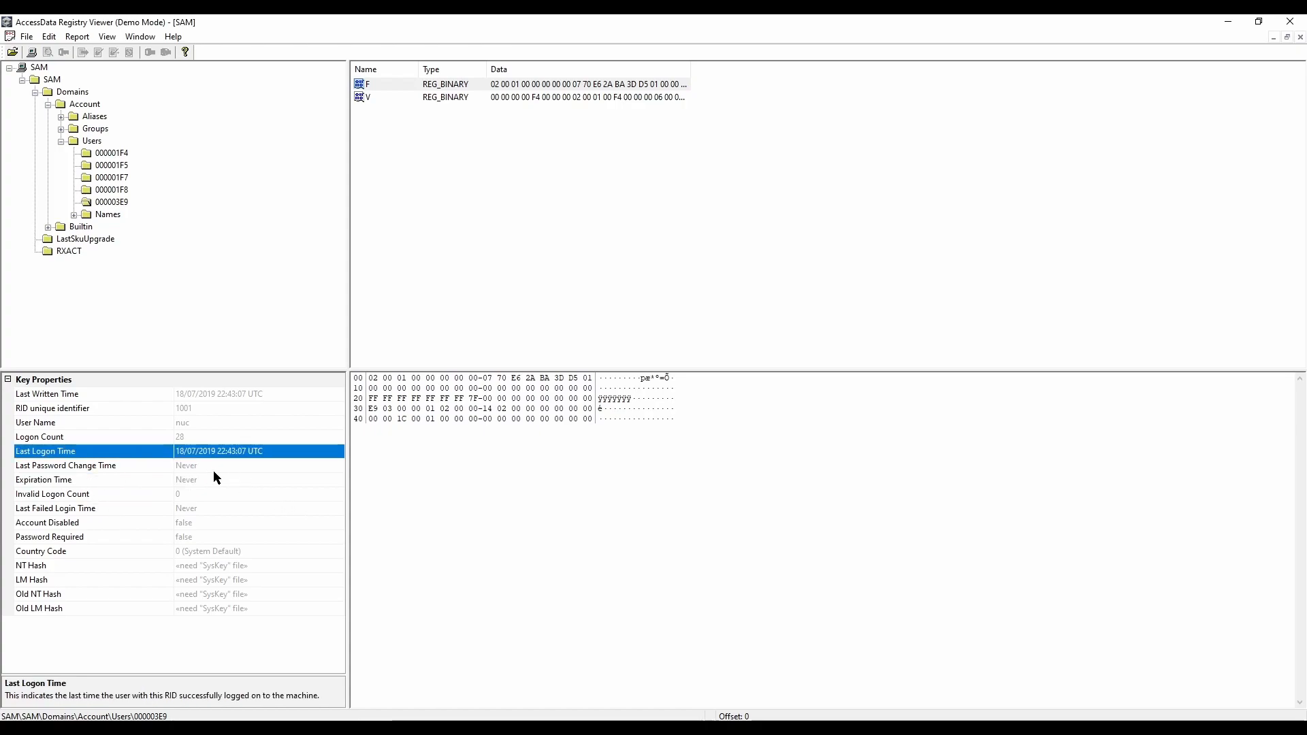
click(42, 441)
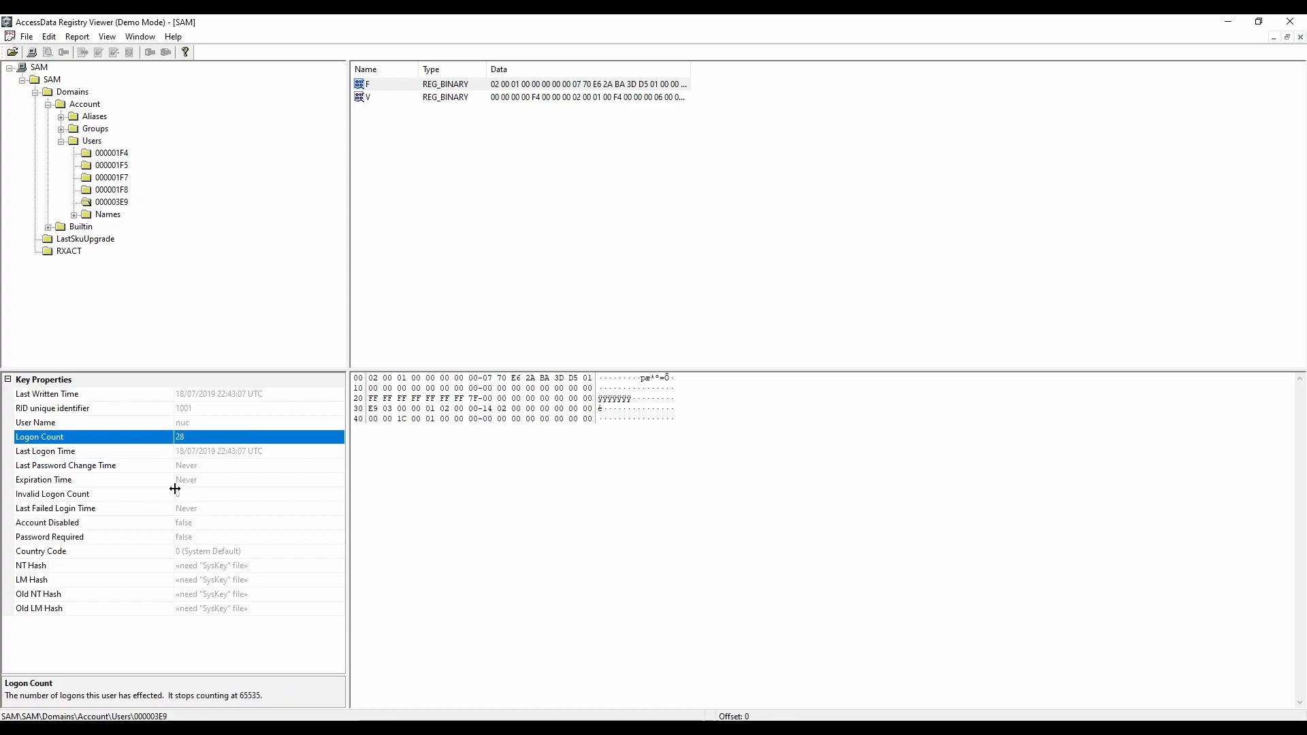
Step: Check the Account Disabled property of users 000001F4, 000001F5, 000001F7 and 000001F8
click(113, 155)
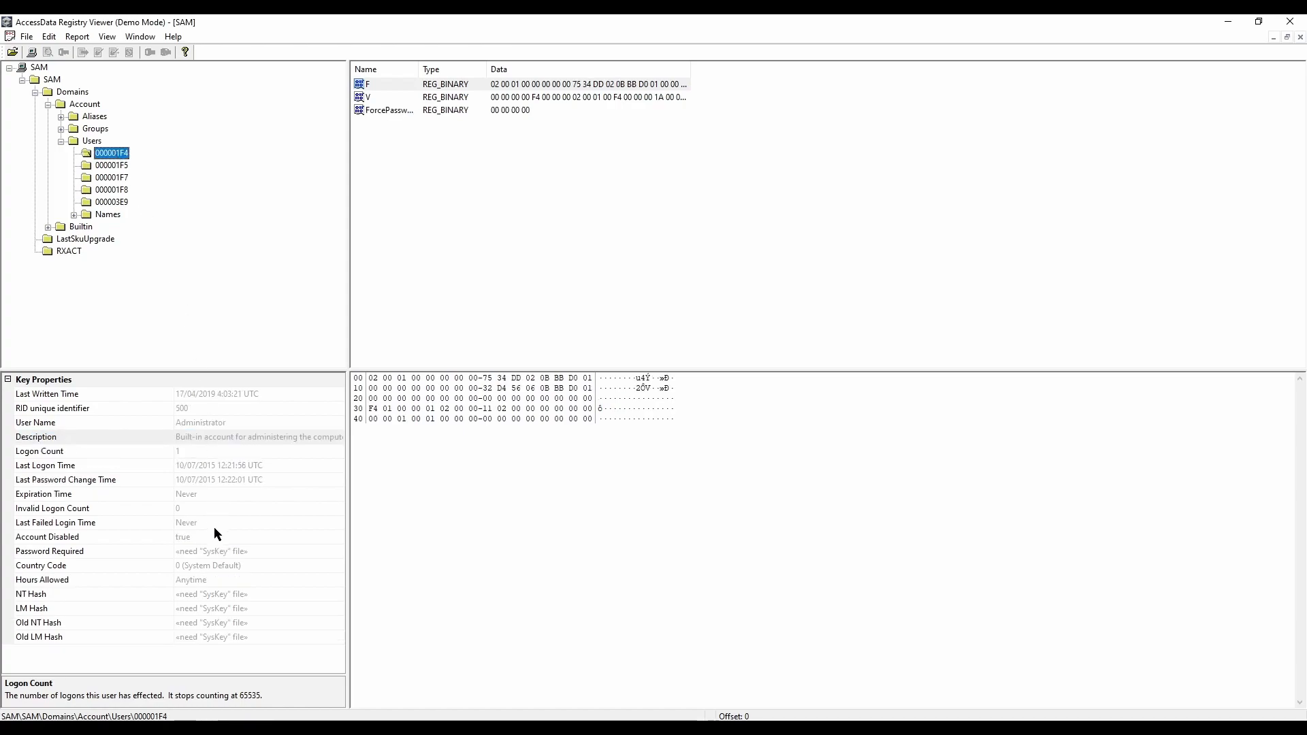
click(58, 542)
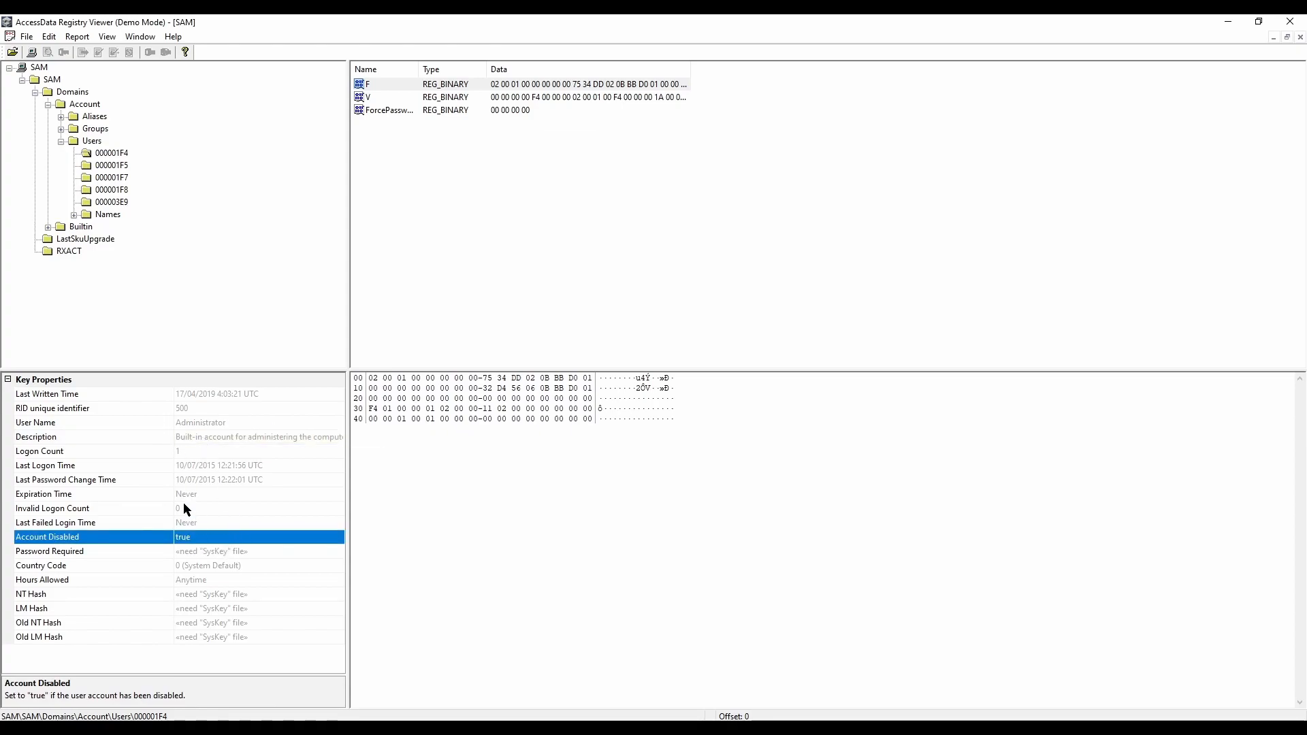
click(104, 166)
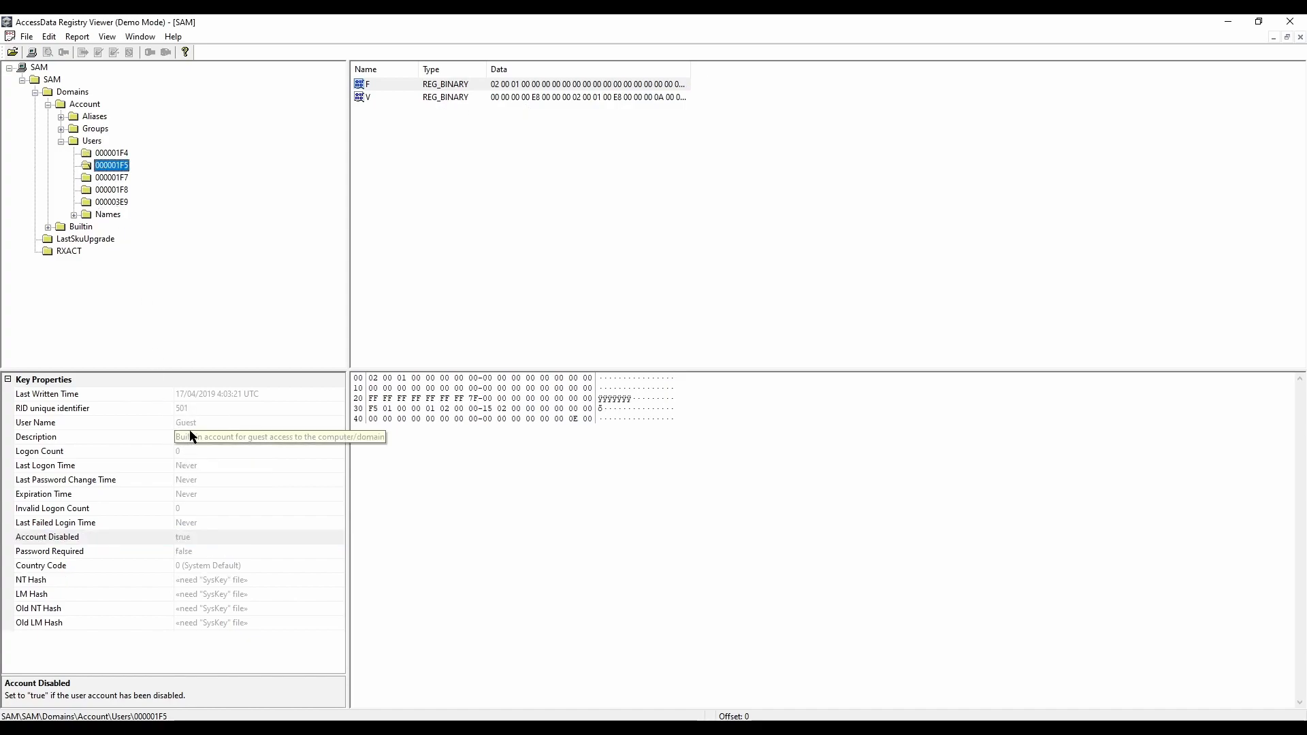
click(197, 534)
click(94, 180)
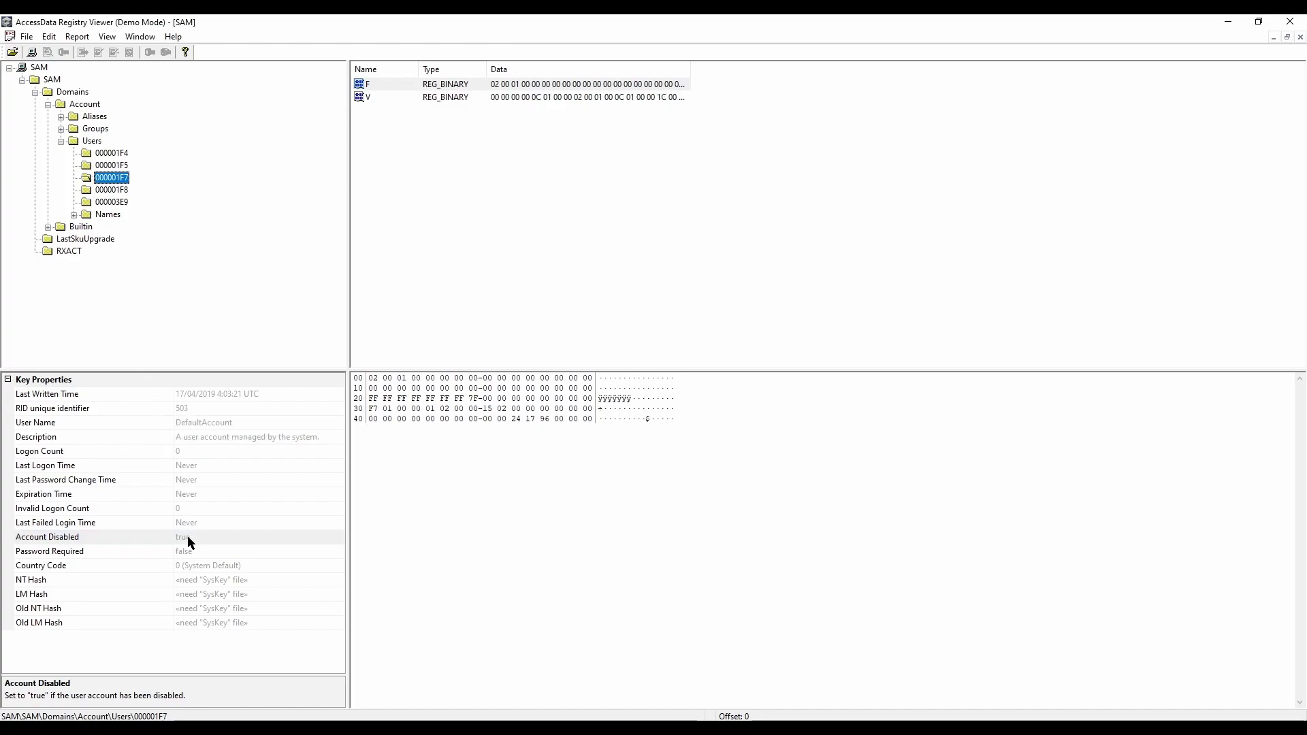
click(103, 191)
click(172, 523)
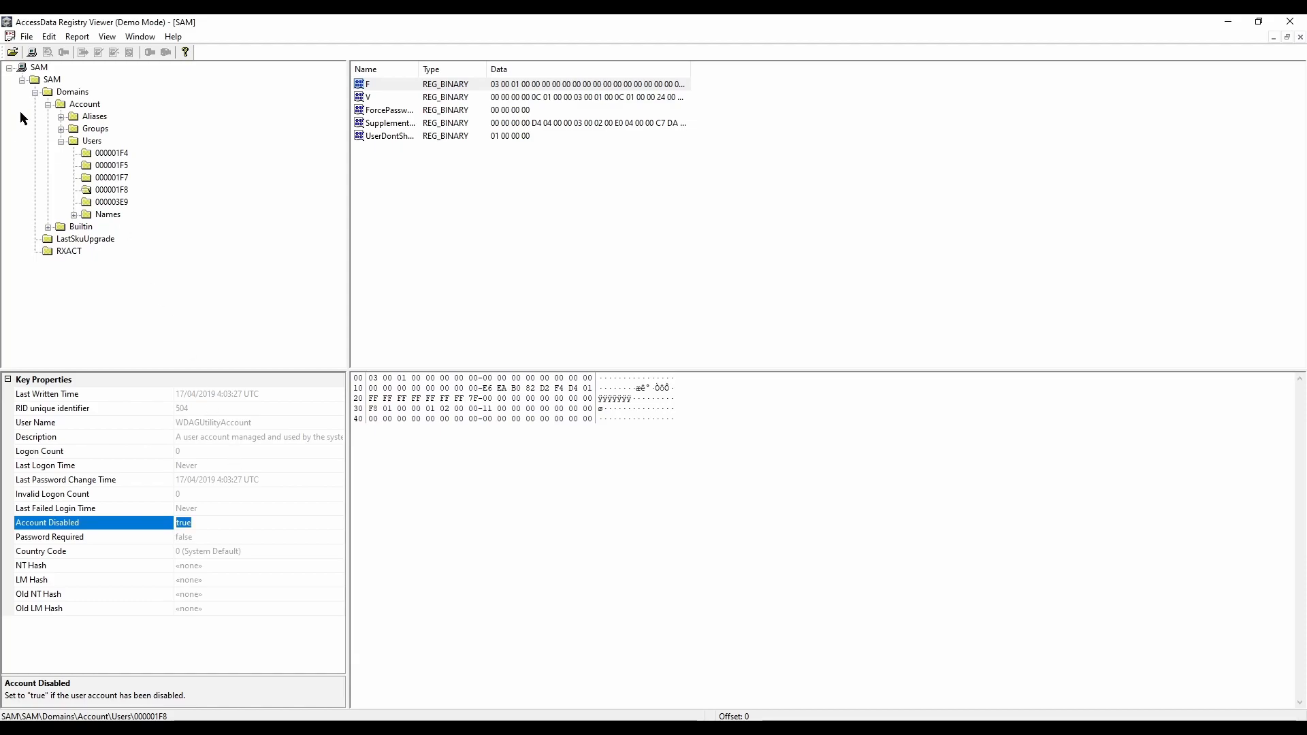
Step: Close the SAM hive and open the SYSTEM hive from the Export folder
click(12, 53)
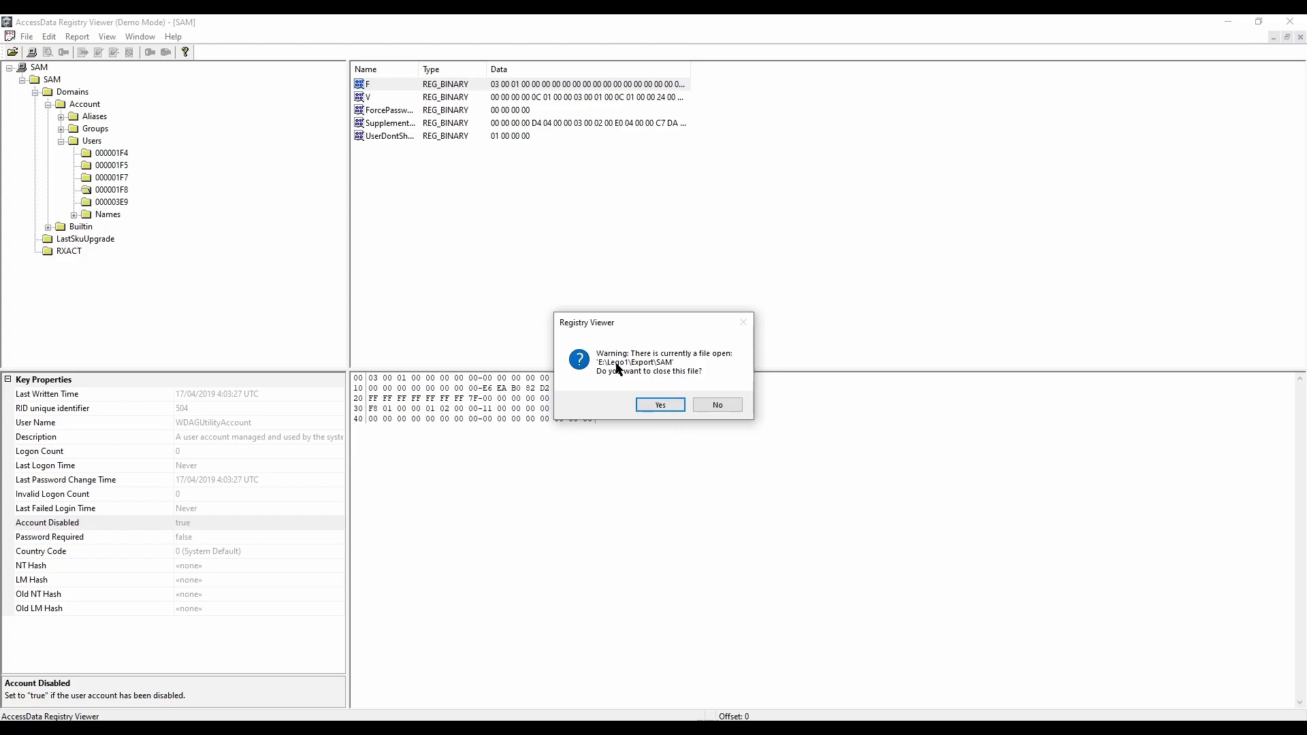
click(658, 406)
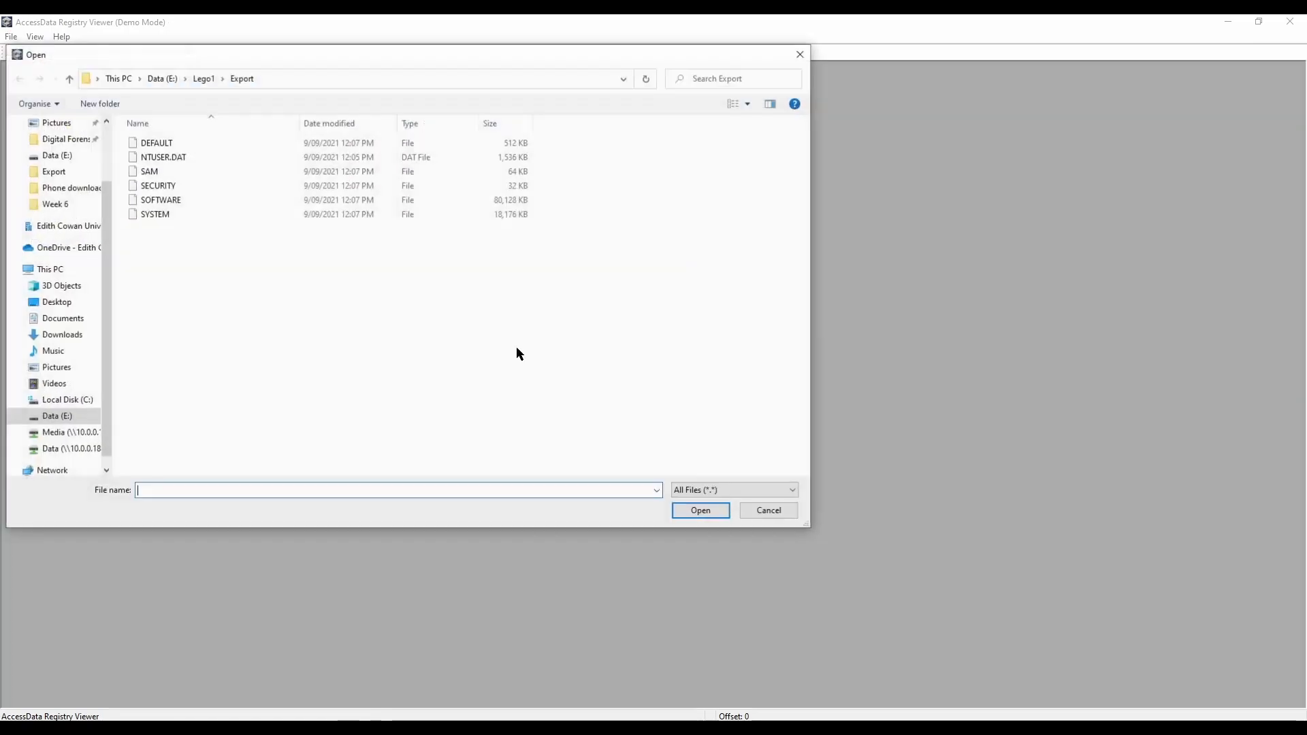
click(161, 214)
click(701, 510)
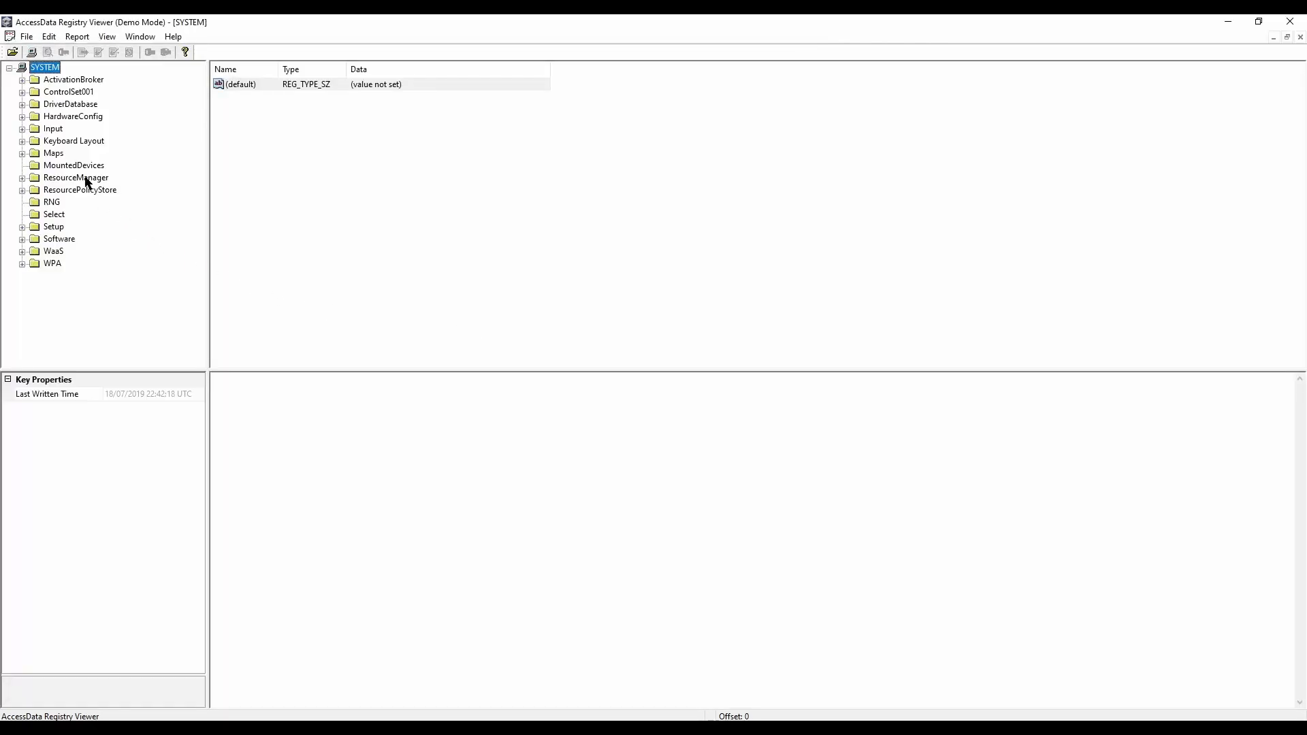
Step: Expand ControlSet001\Control\ComputerName in the SYSTEM hive and show the values of the inner ComputerName key
double_click(39, 92)
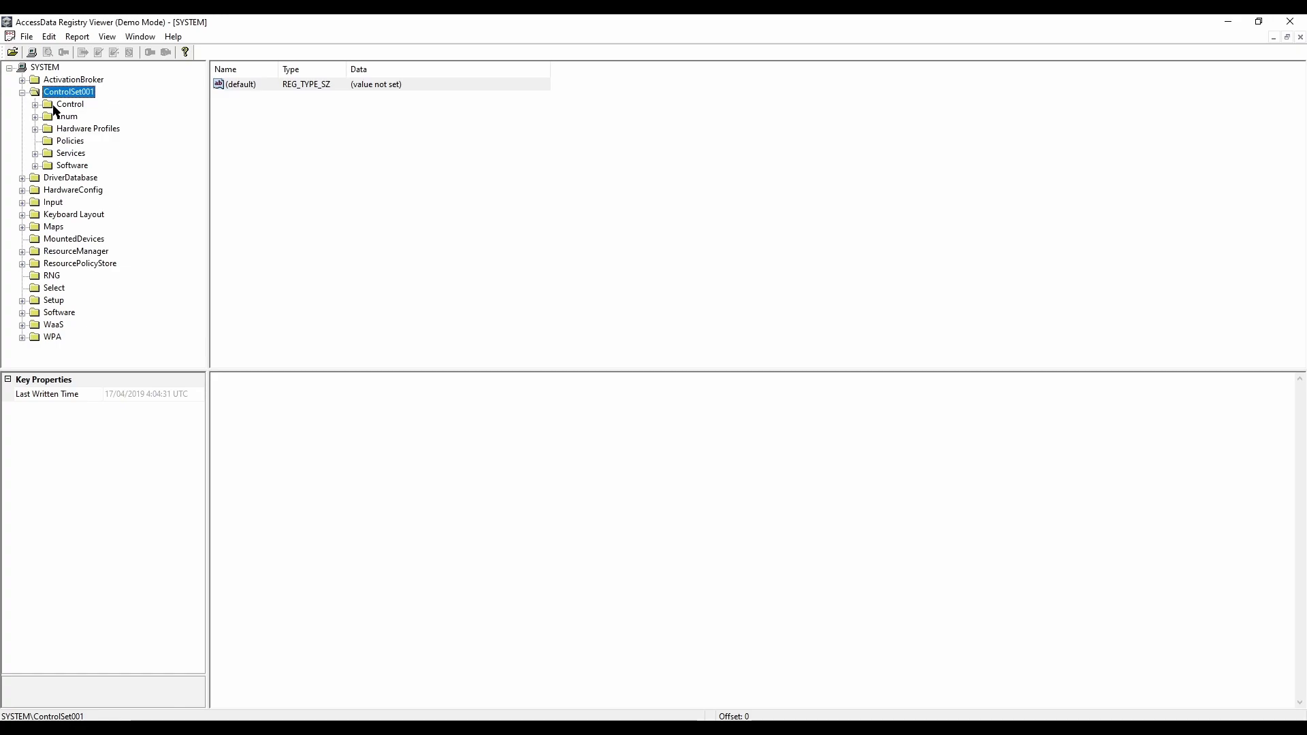
double_click(56, 106)
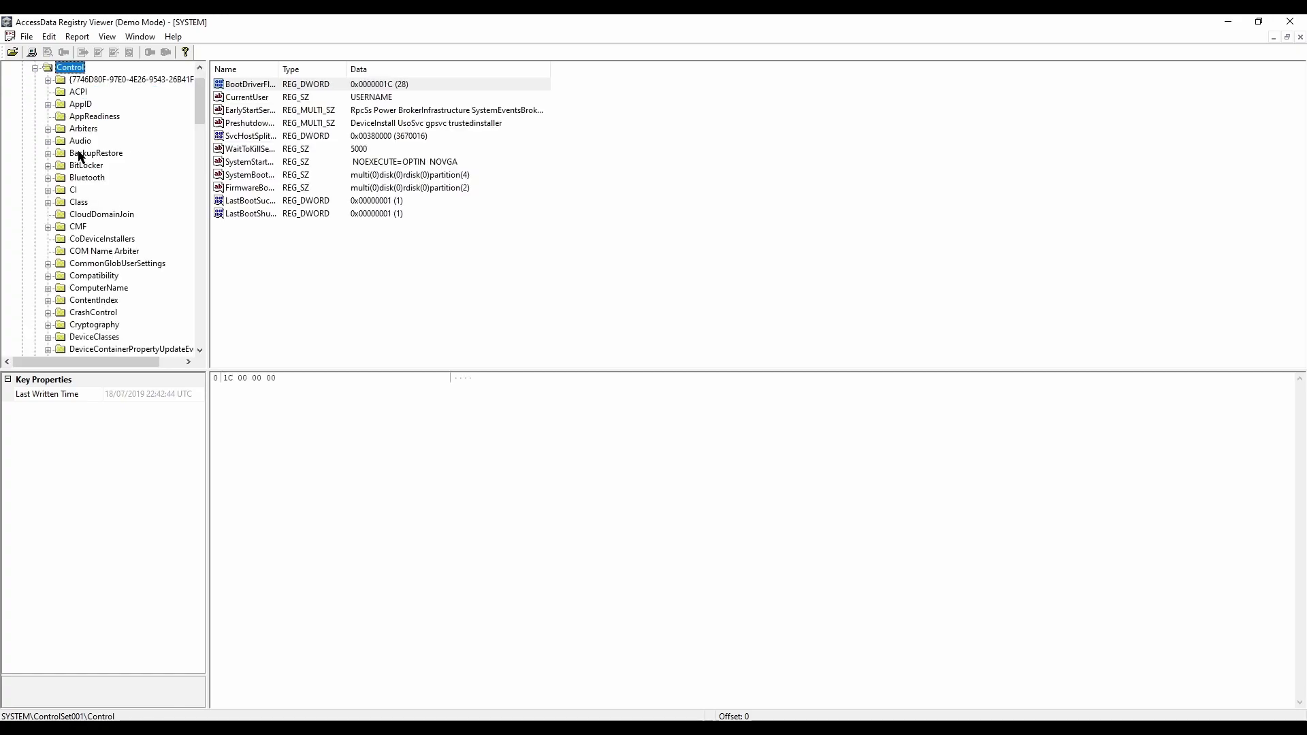
double_click(101, 288)
click(103, 300)
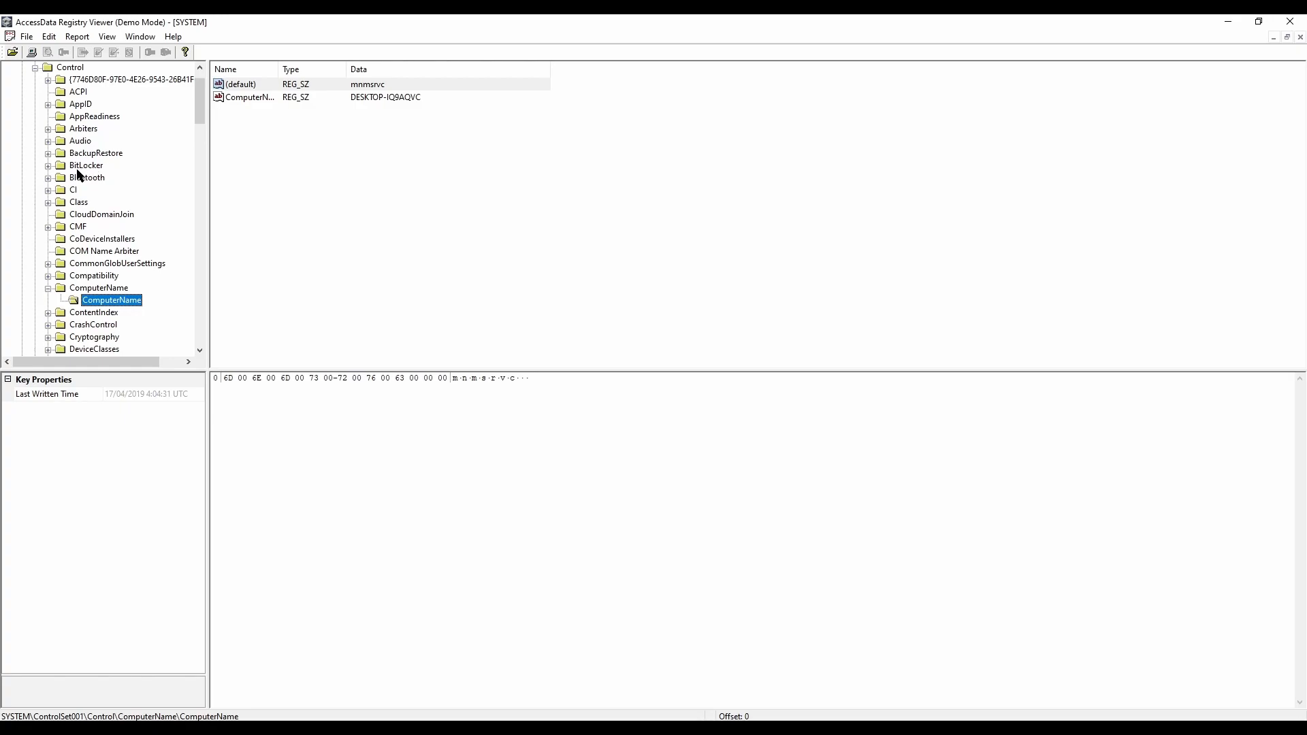
Step: Show the TimeZoneInformation key under ControlSet001\Control and inspect its TimeZoneKeyName value
scroll(78, 174, down, 3)
scroll(79, 174, down, 20)
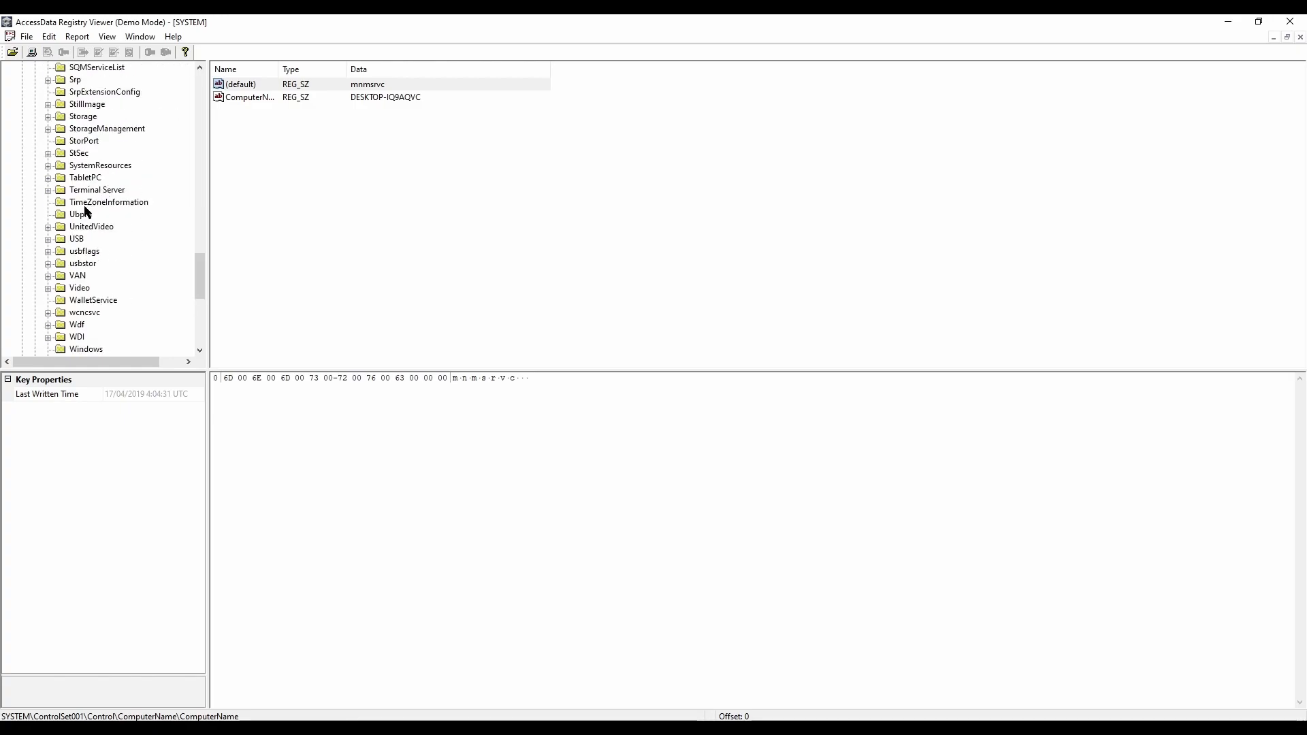
click(109, 204)
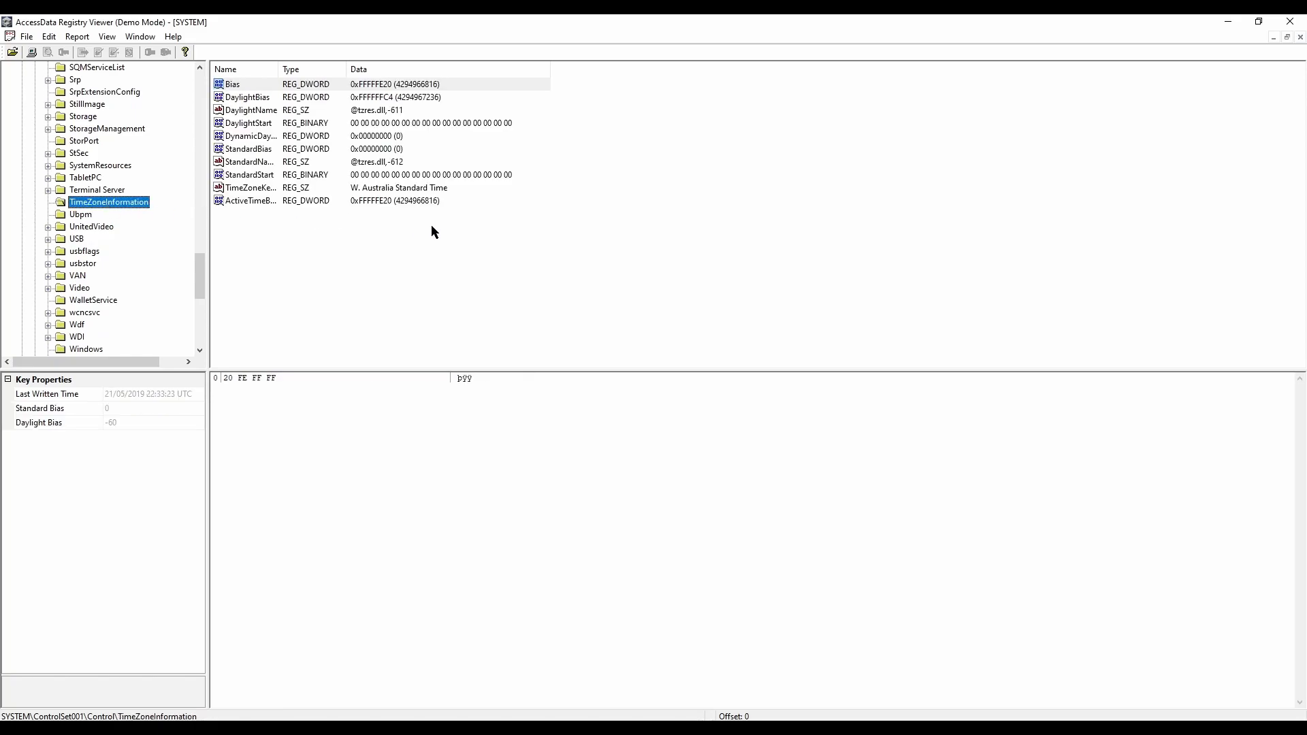
click(367, 190)
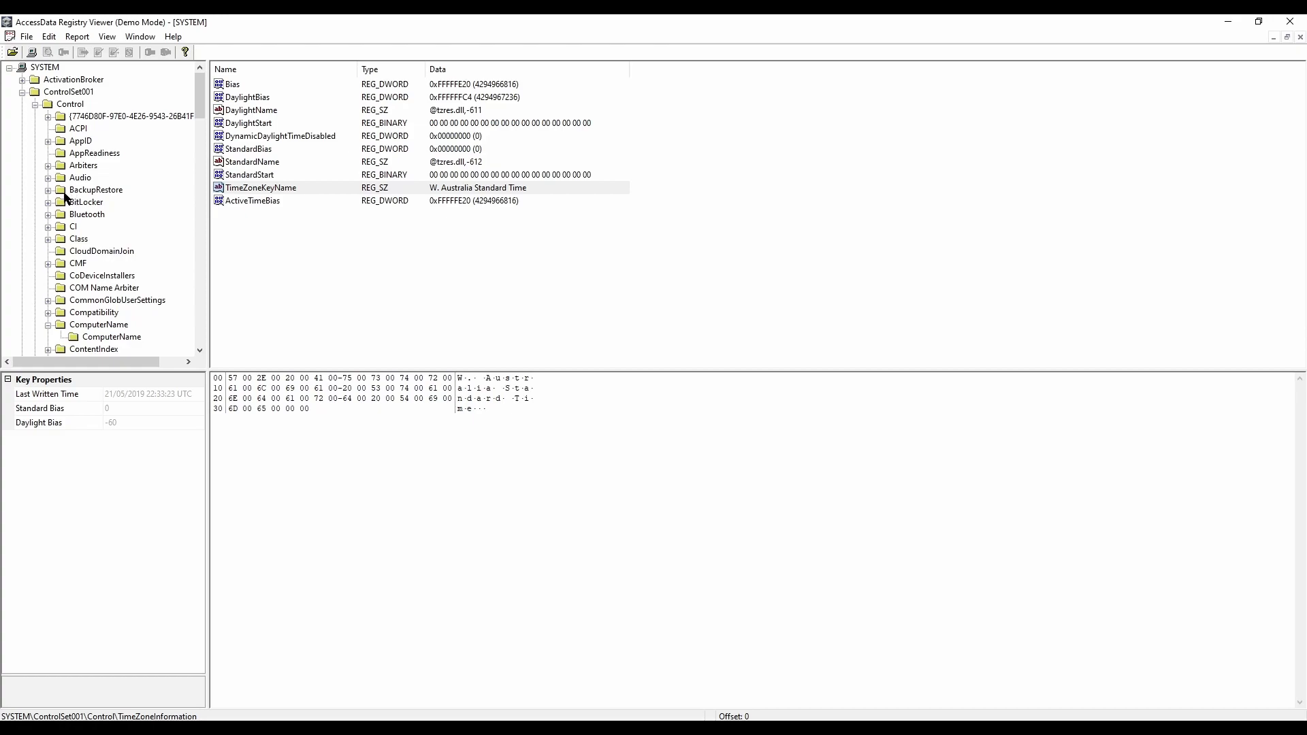
Step: Collapse the Control key and expand the Enum key under ControlSet001 to reach its USB and USBSTOR subkeys
click(35, 105)
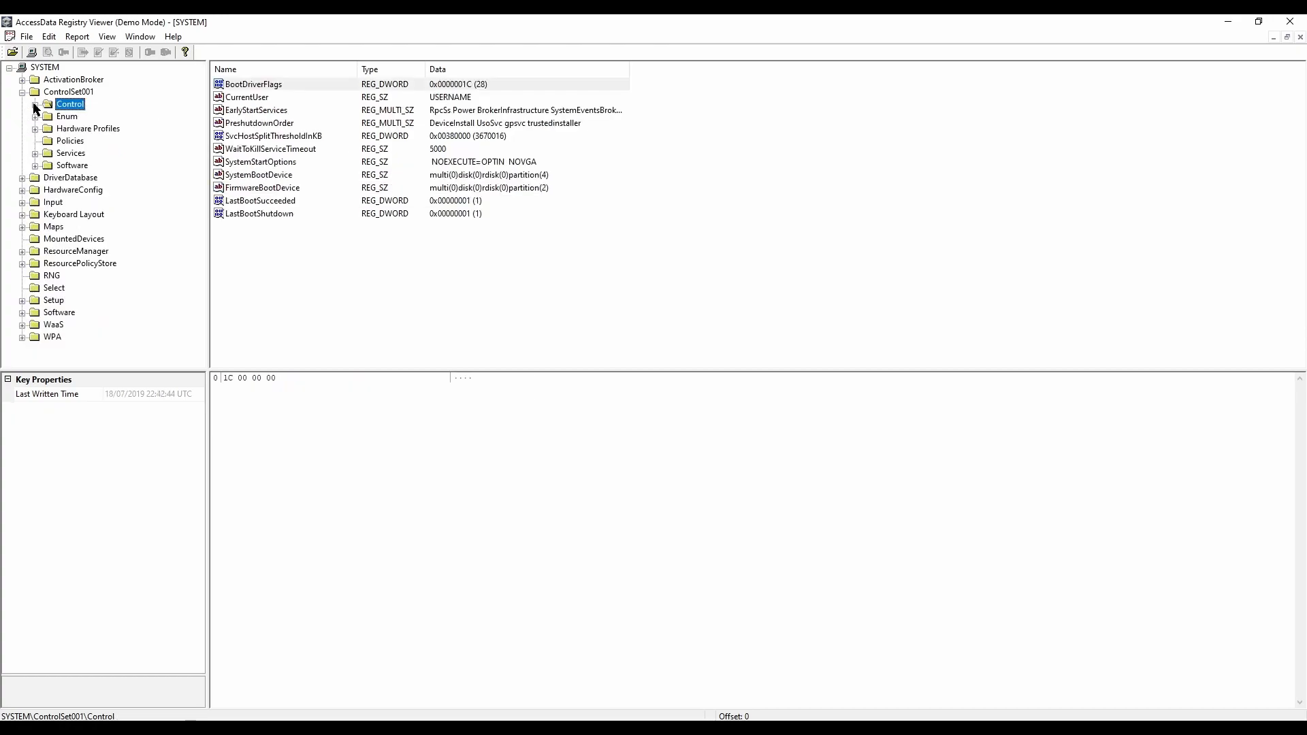
click(66, 116)
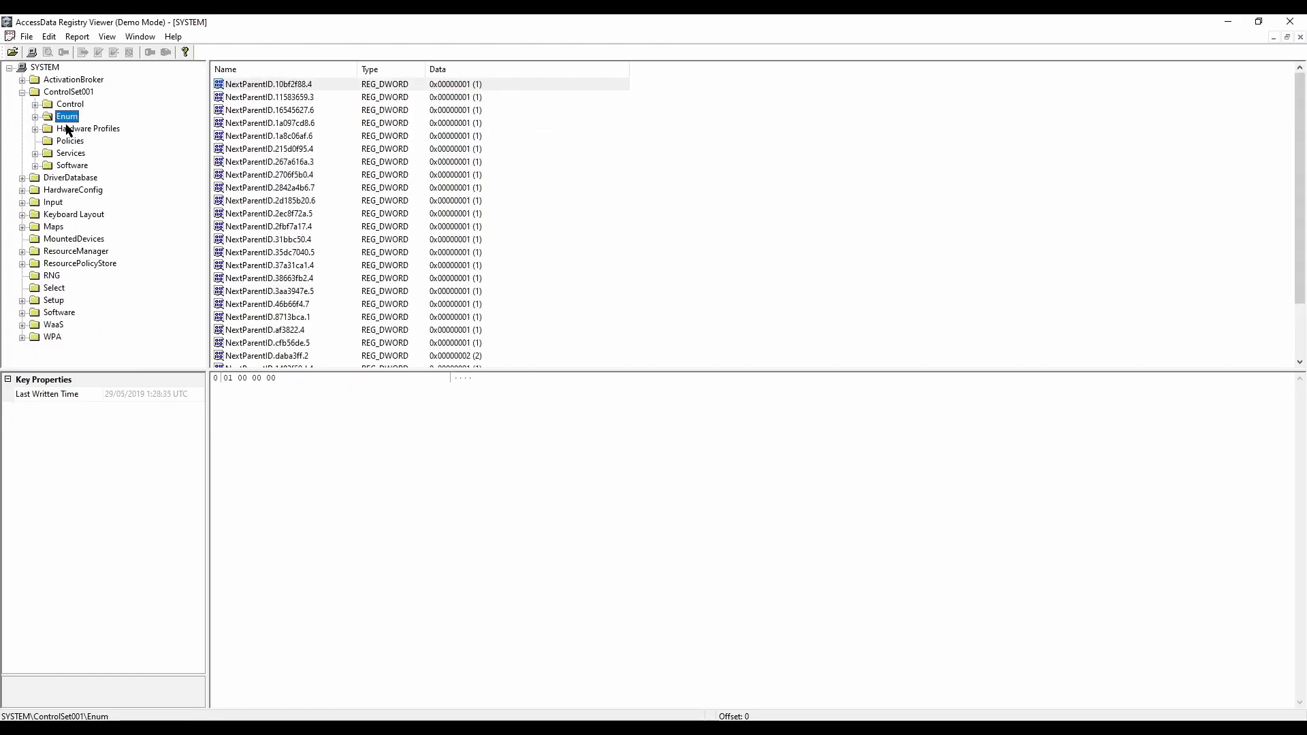
click(35, 117)
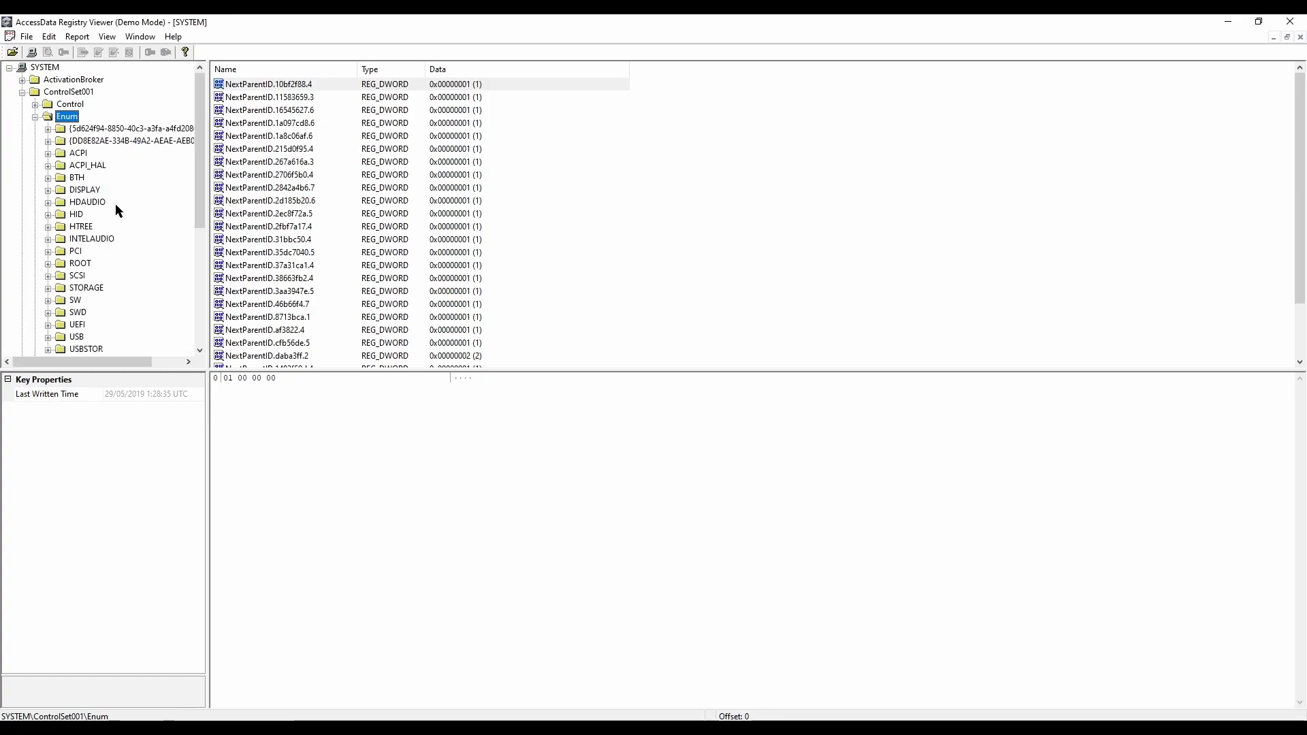
scroll(127, 228, down, 3)
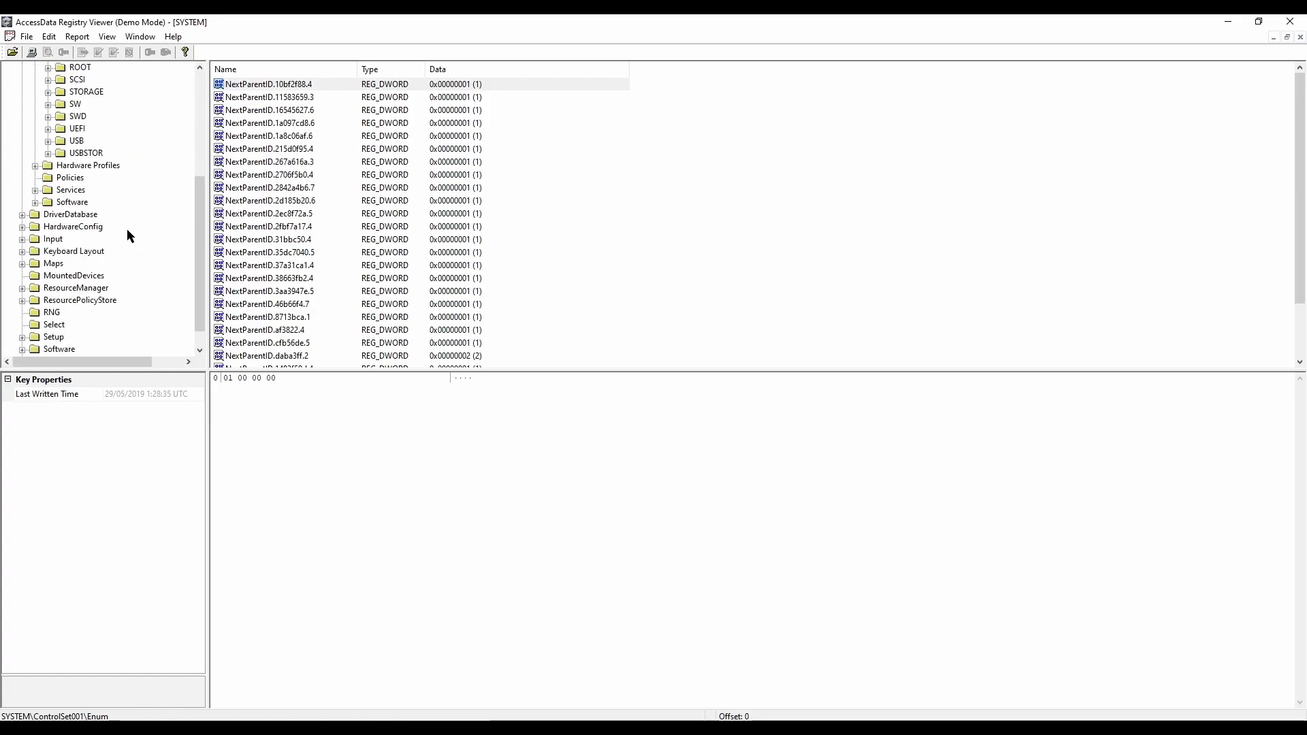
Step: Expand the USB key under ControlSet001\Enum and show the values of the device instance under VID_0781&PID_5406
click(48, 141)
click(92, 190)
click(90, 155)
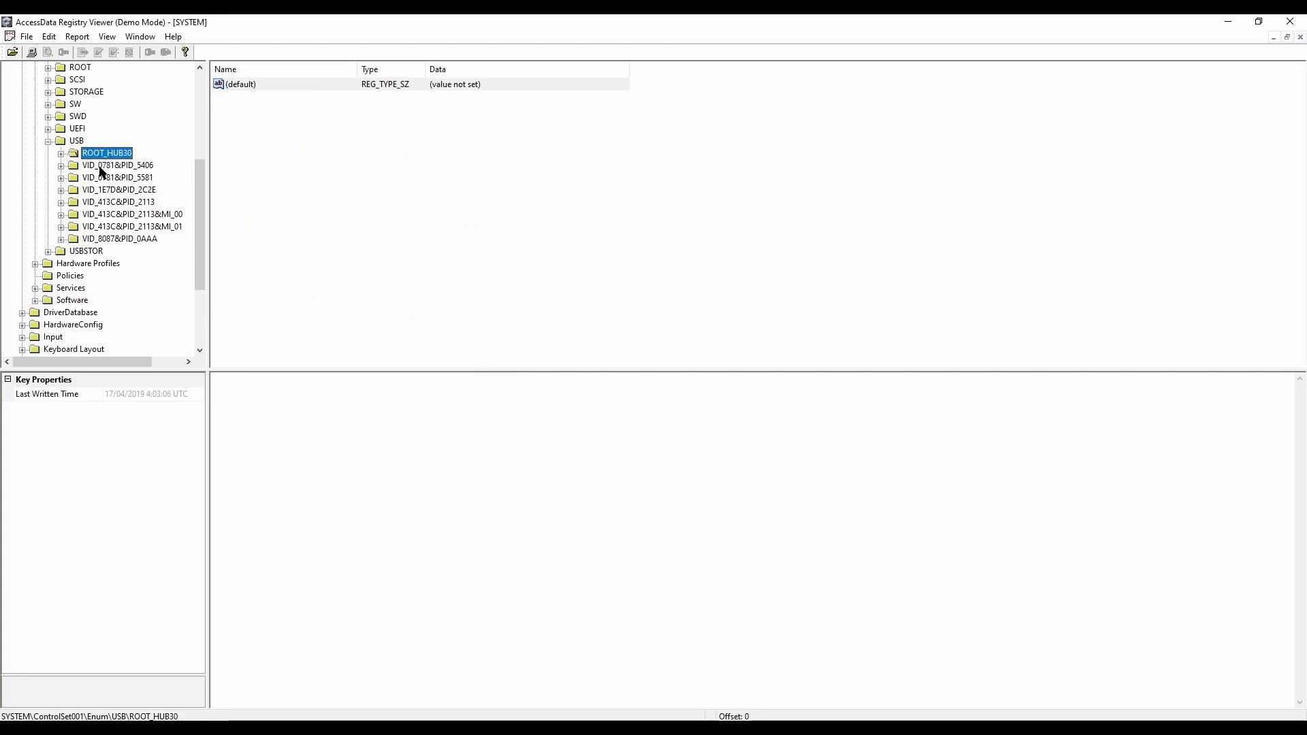
click(100, 167)
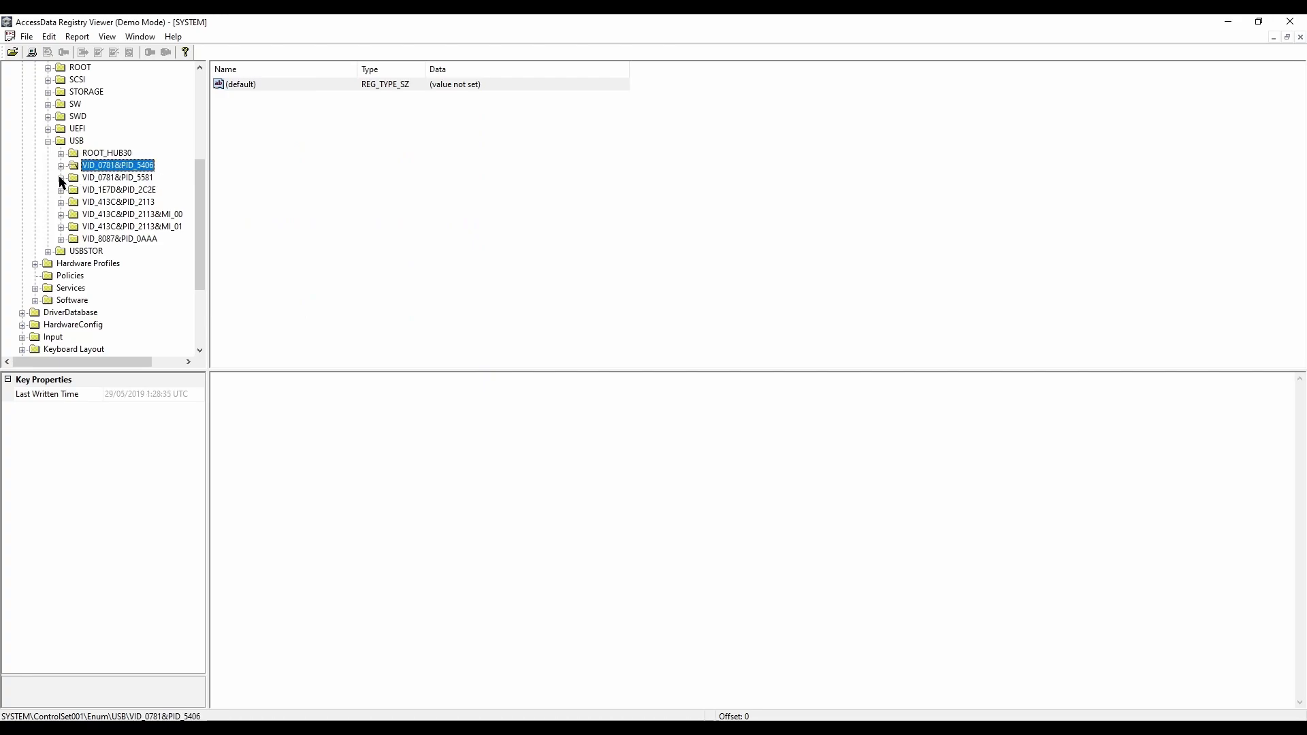
click(60, 166)
click(86, 177)
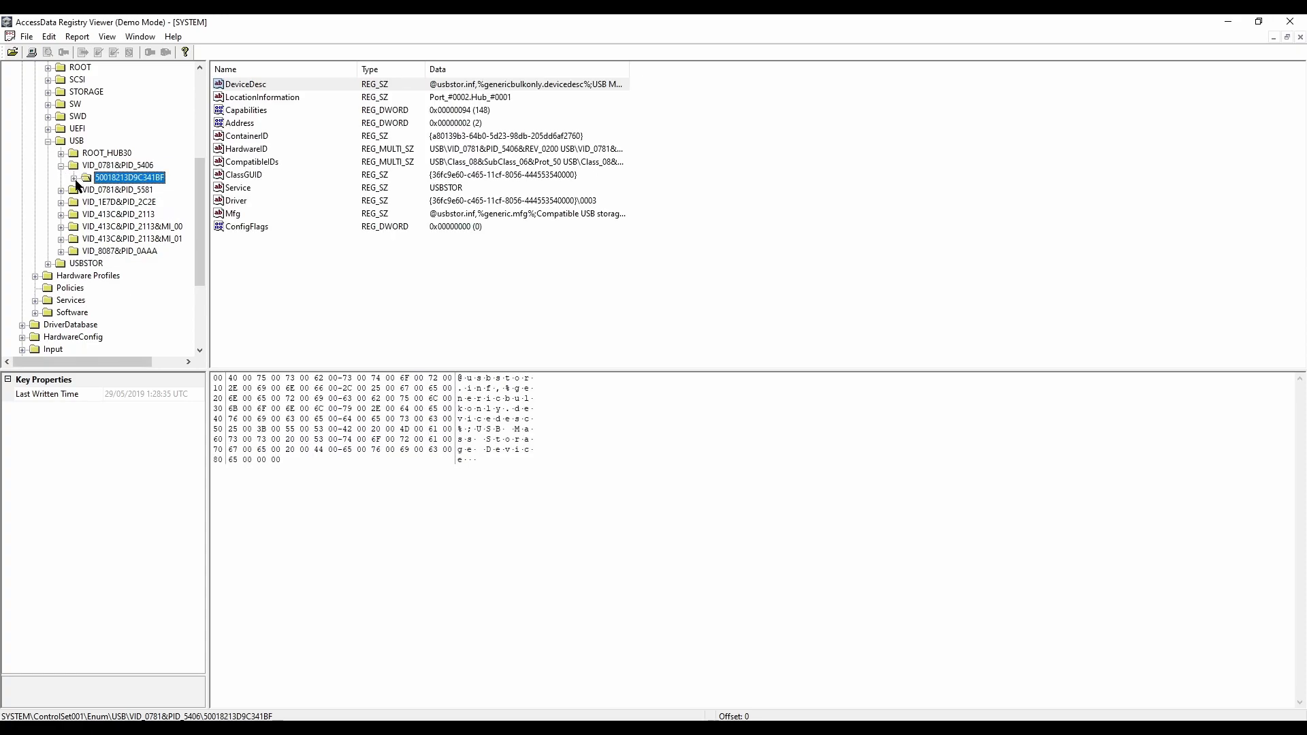
Step: Expand the remaining VID keys under USB, from VID_0781&PID_5581 to VID_8087&PID_0AAA, and inspect their device instances' values and last written times
click(61, 191)
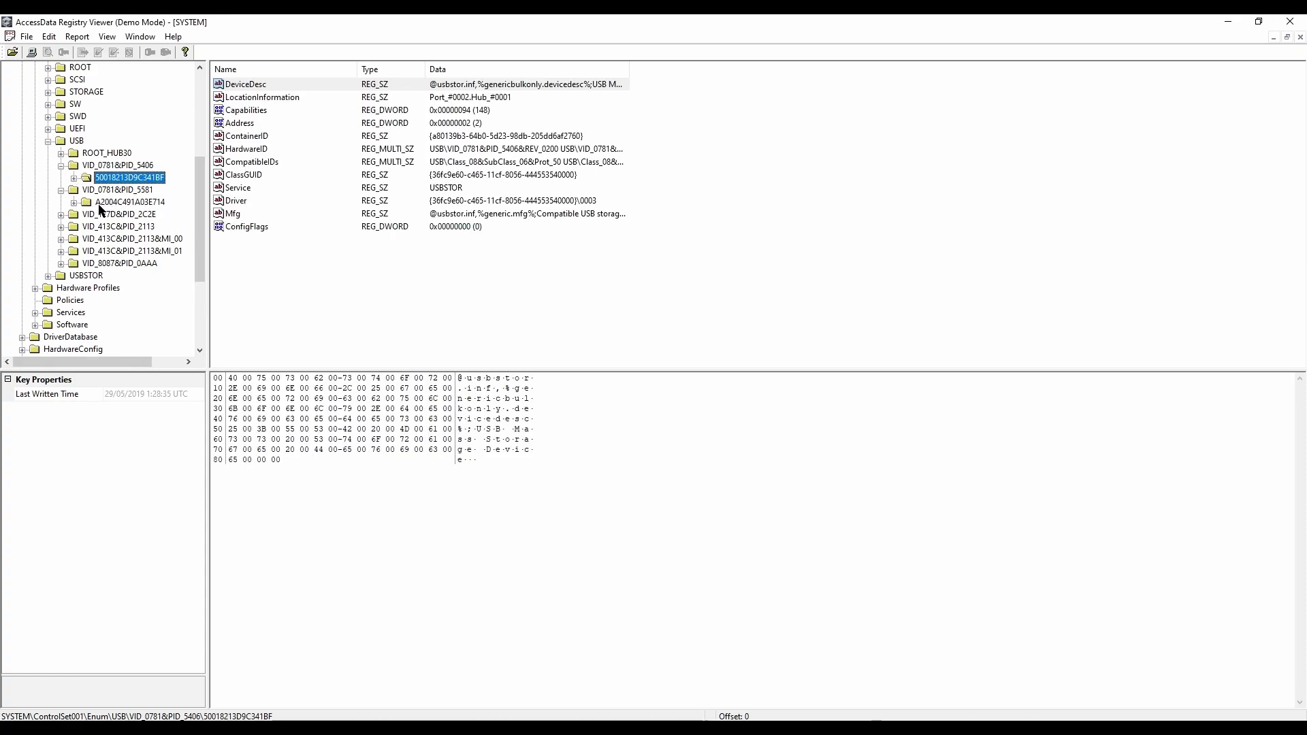
click(99, 204)
click(62, 216)
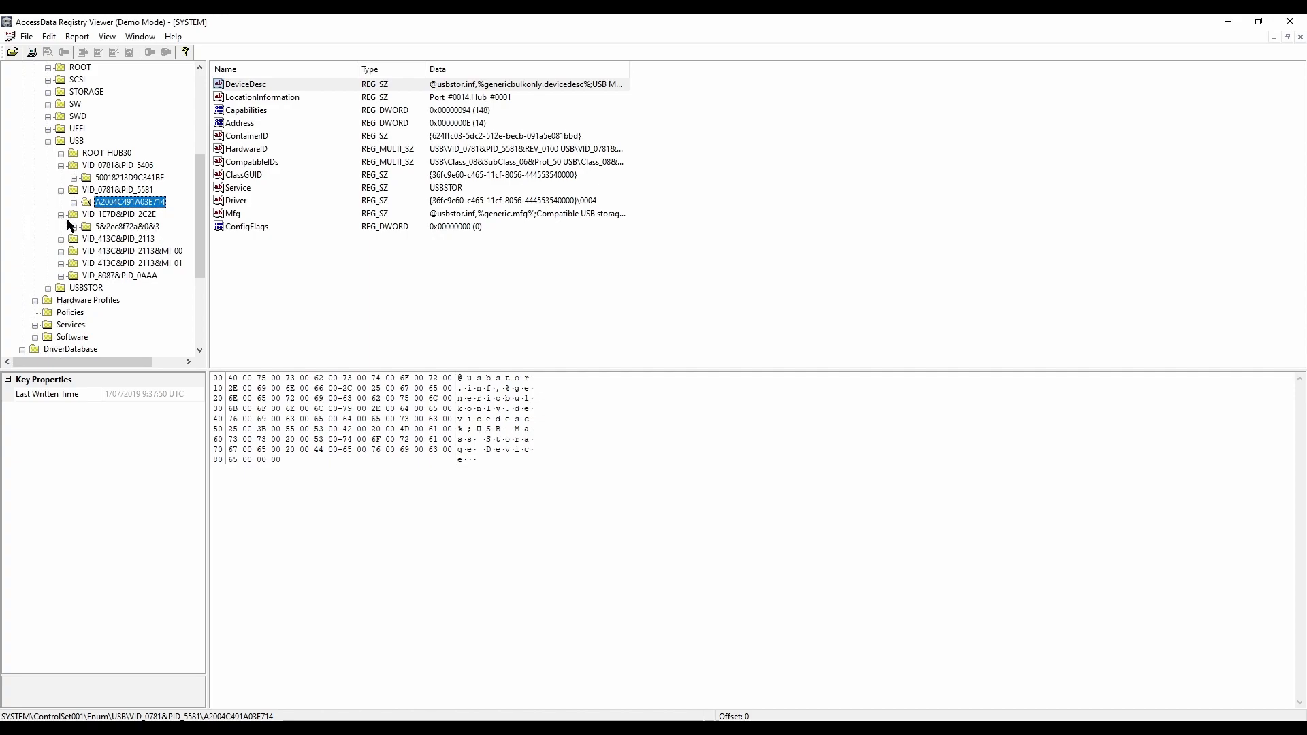
click(115, 227)
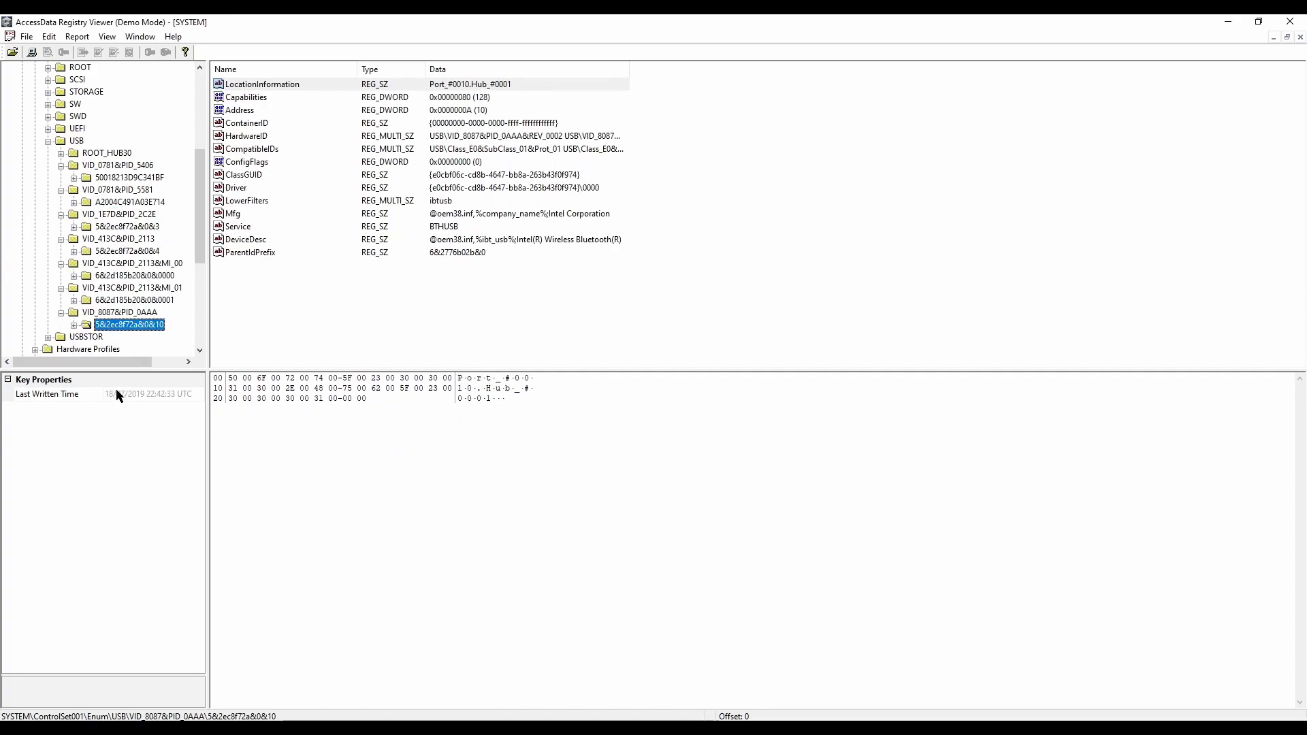
click(112, 301)
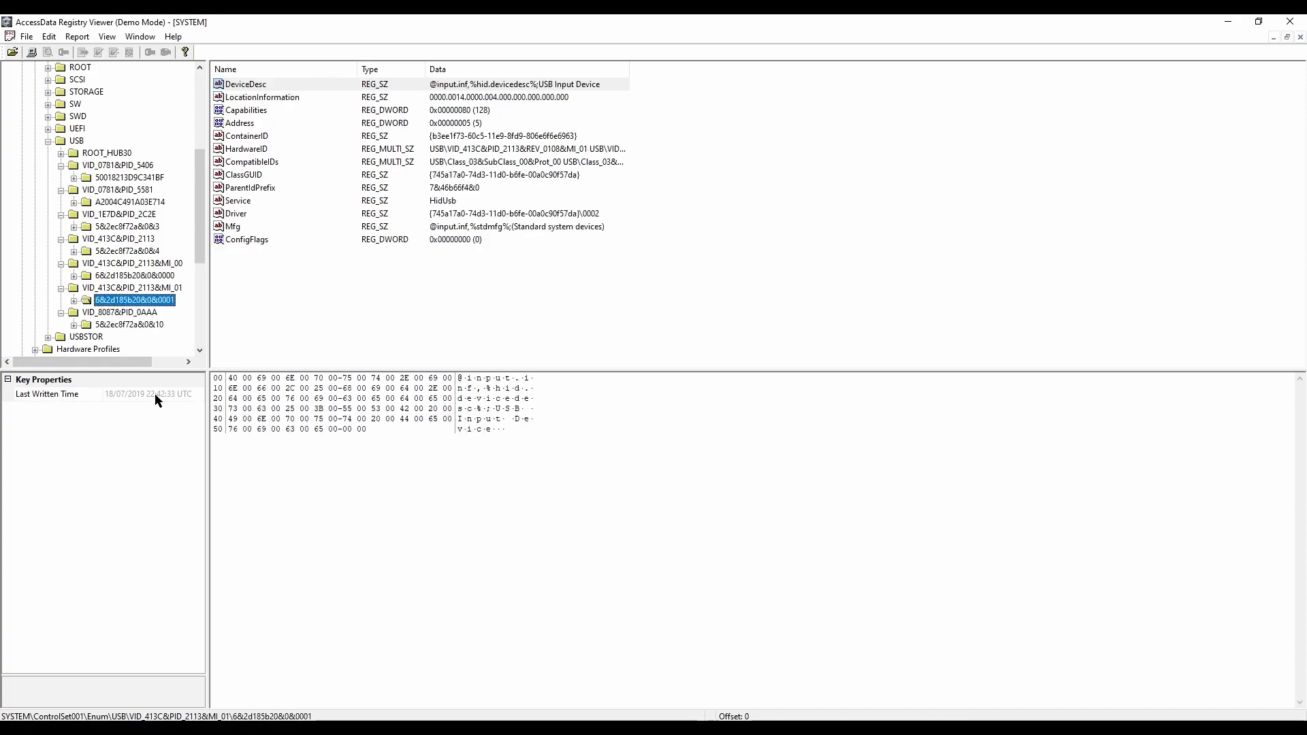
Step: Collapse the USB and Enum keys and show the values of the MountedDevices key in the SYSTEM hive
click(49, 141)
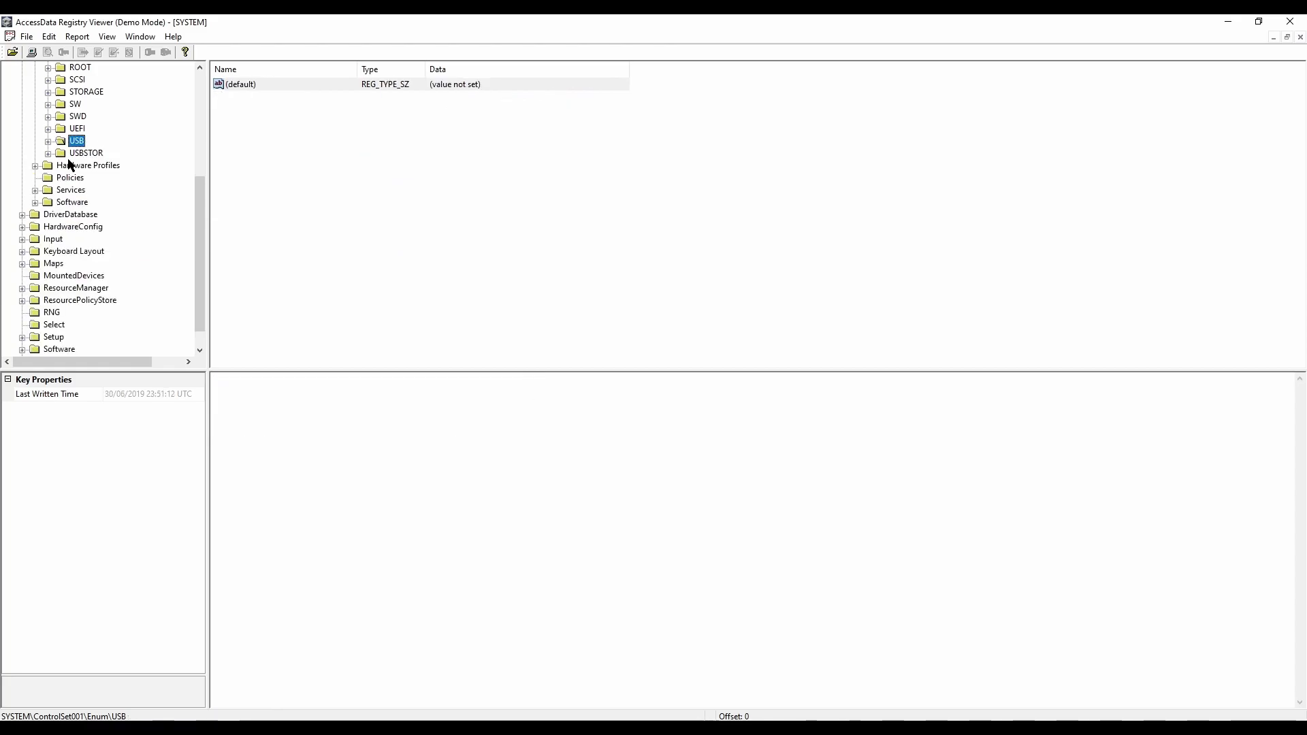
scroll(129, 234, up, 5)
click(35, 117)
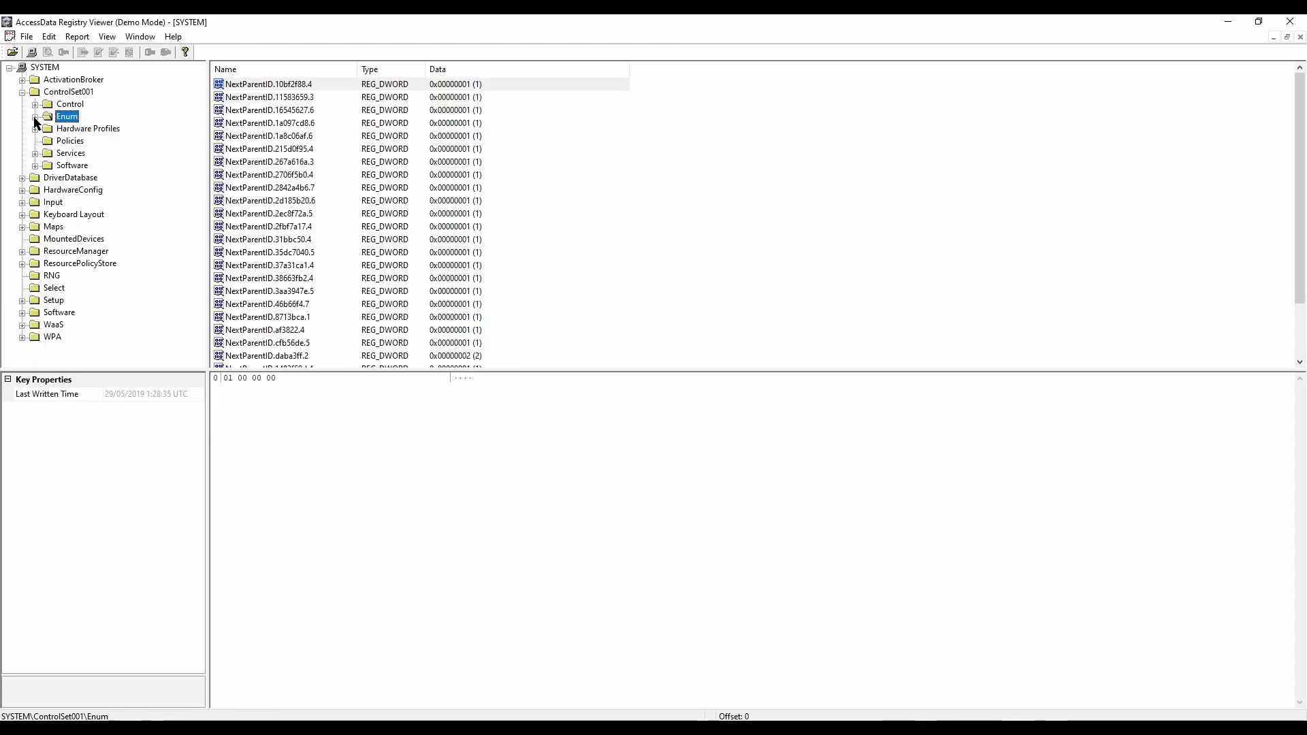
click(76, 93)
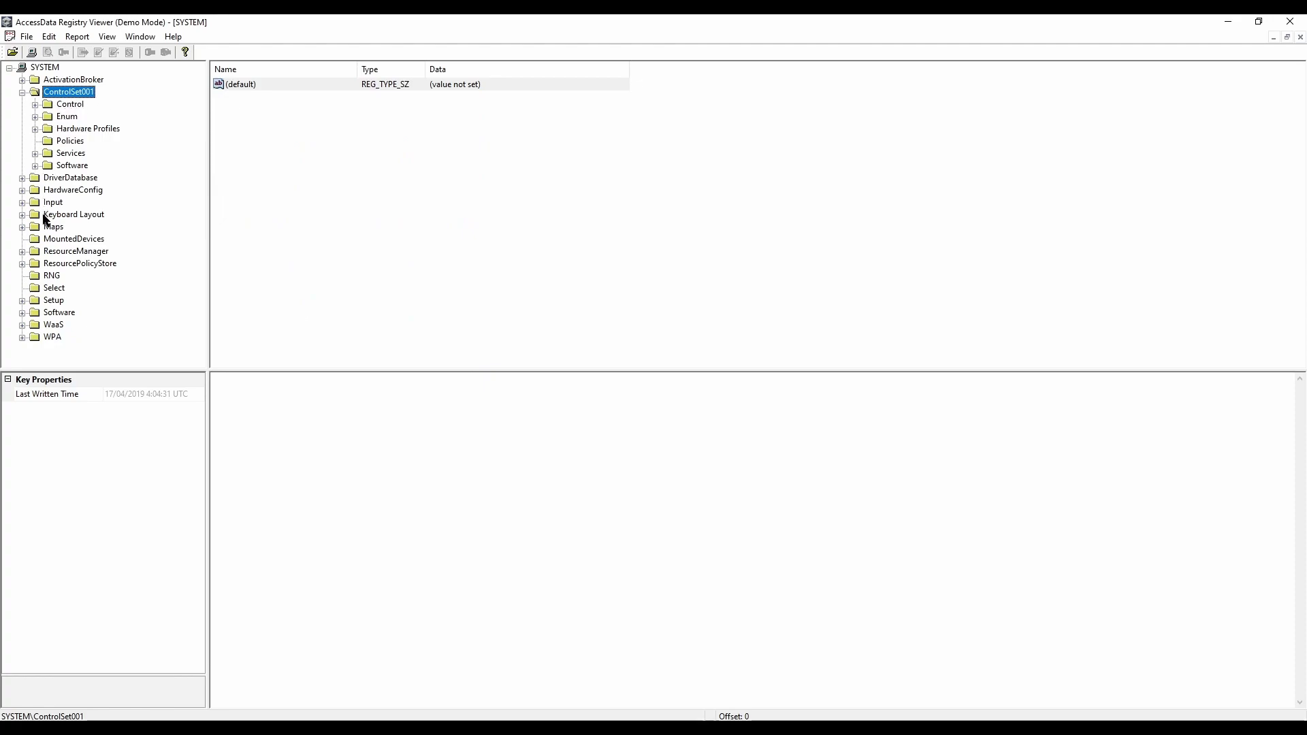
click(67, 241)
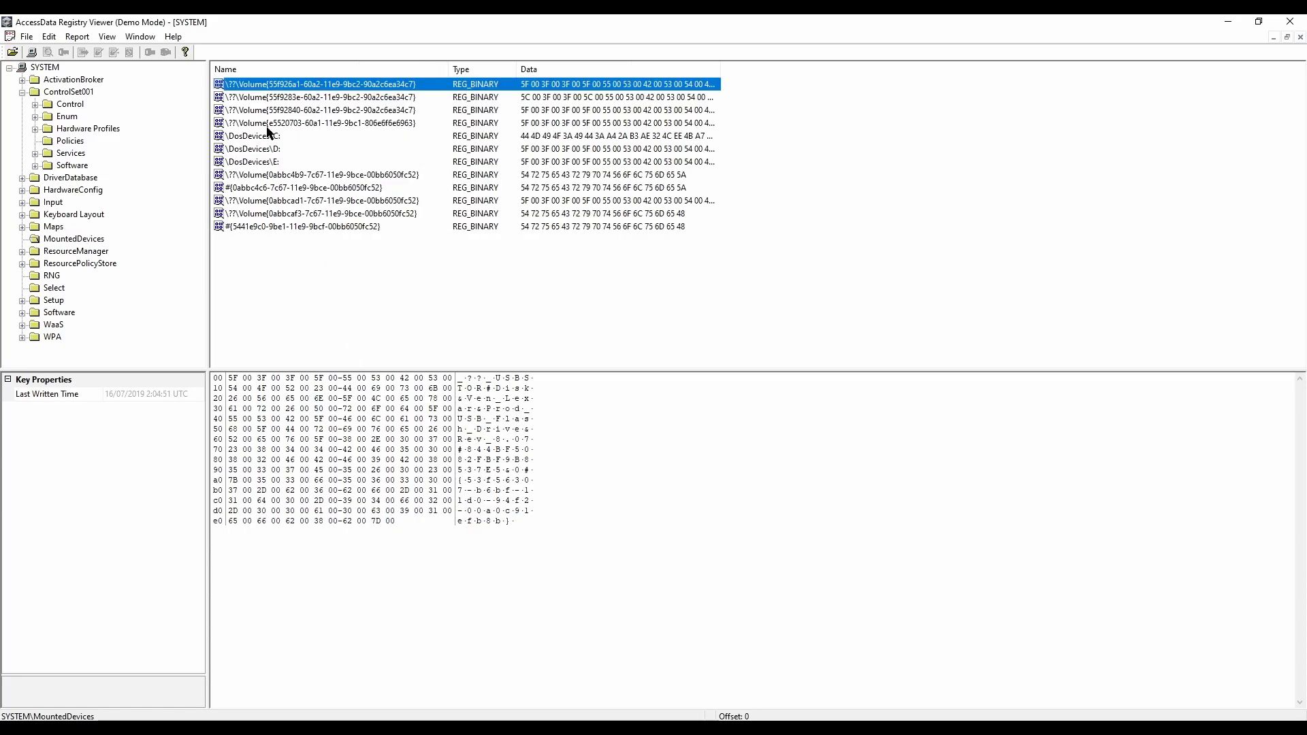
click(1232, 171)
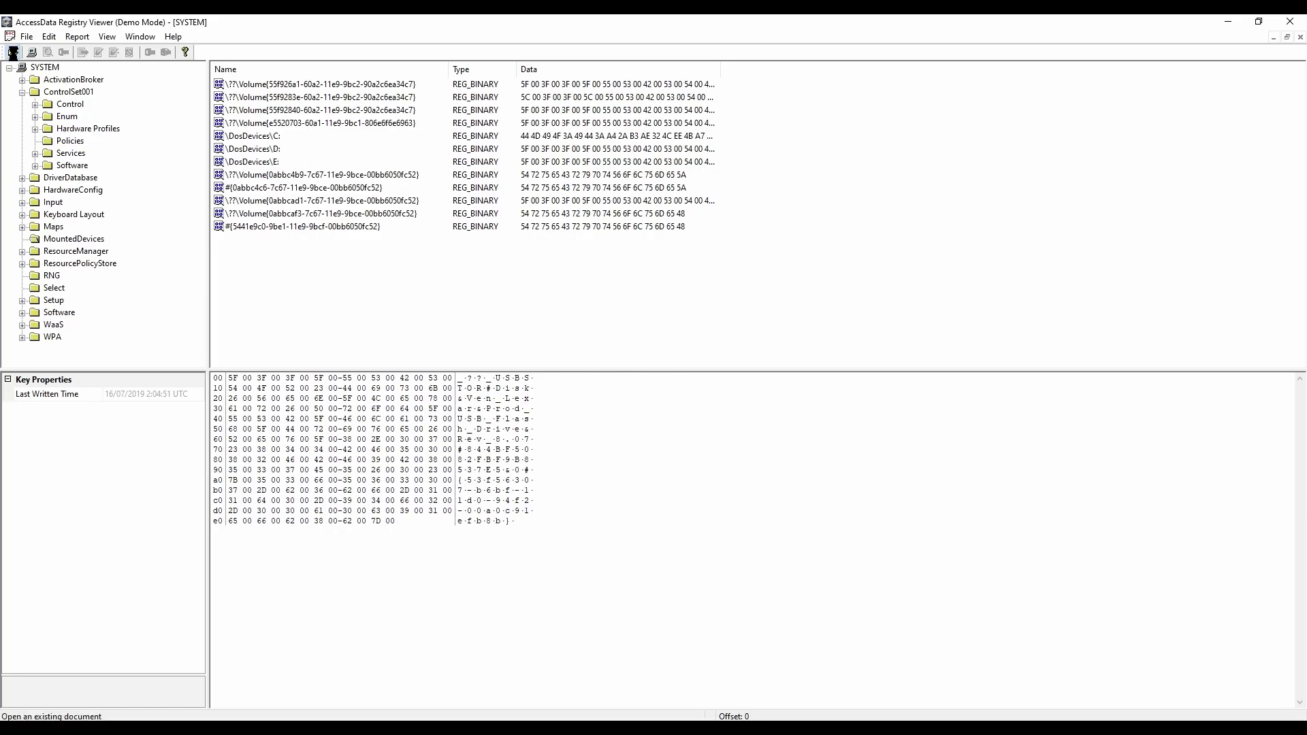
Step: Close the SYSTEM hive and open NTUSER.DAT from the Export folder
click(13, 52)
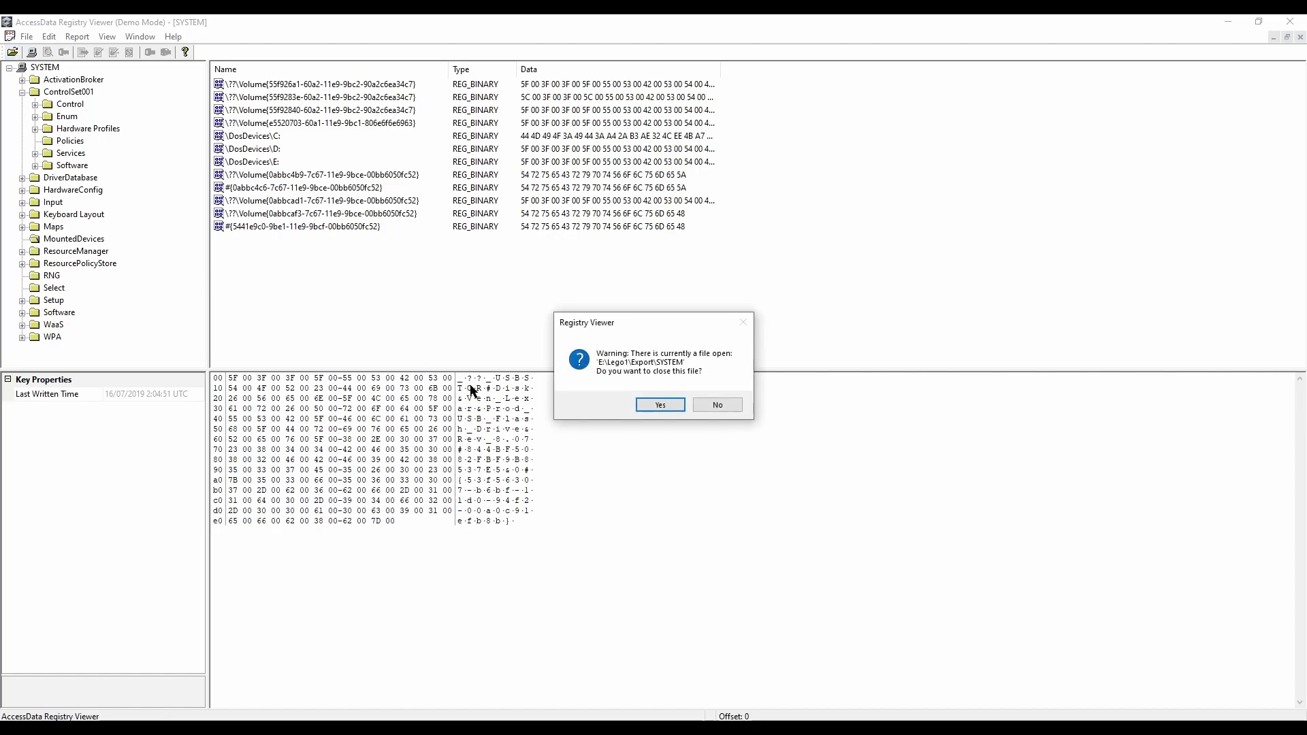
click(648, 405)
click(155, 158)
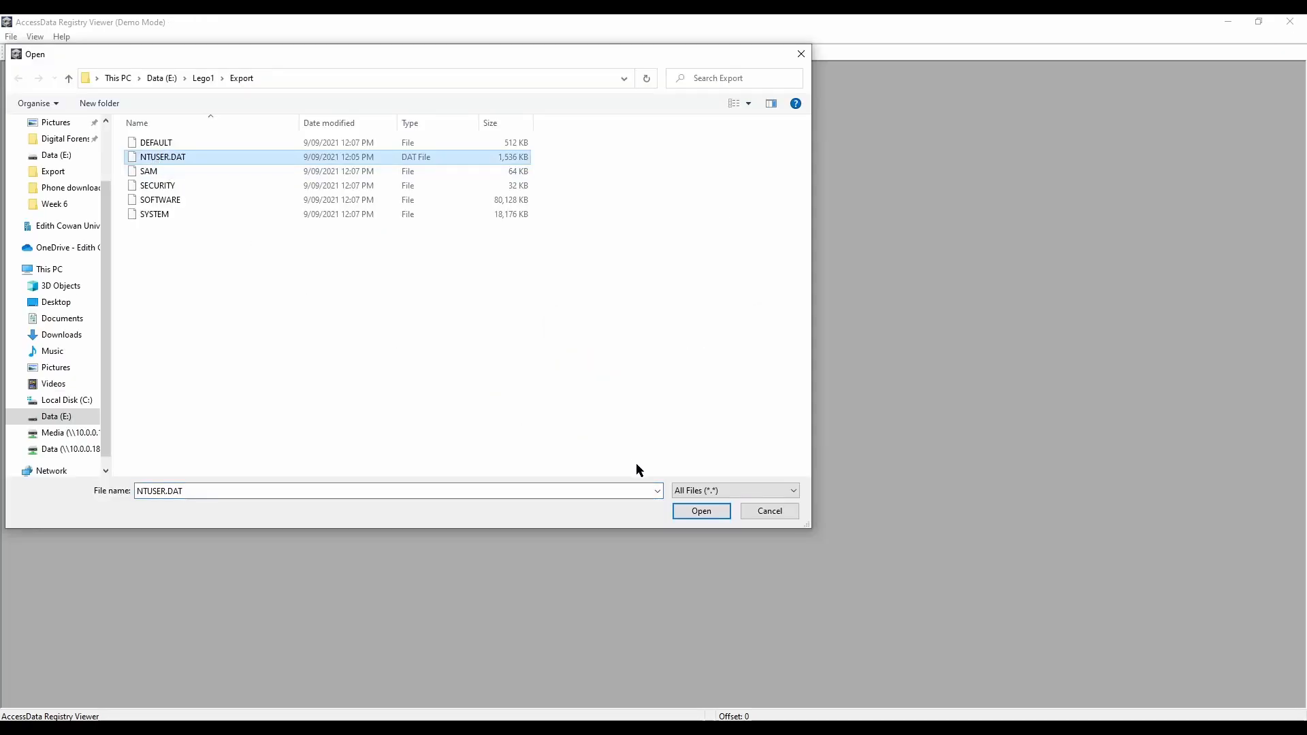
click(680, 511)
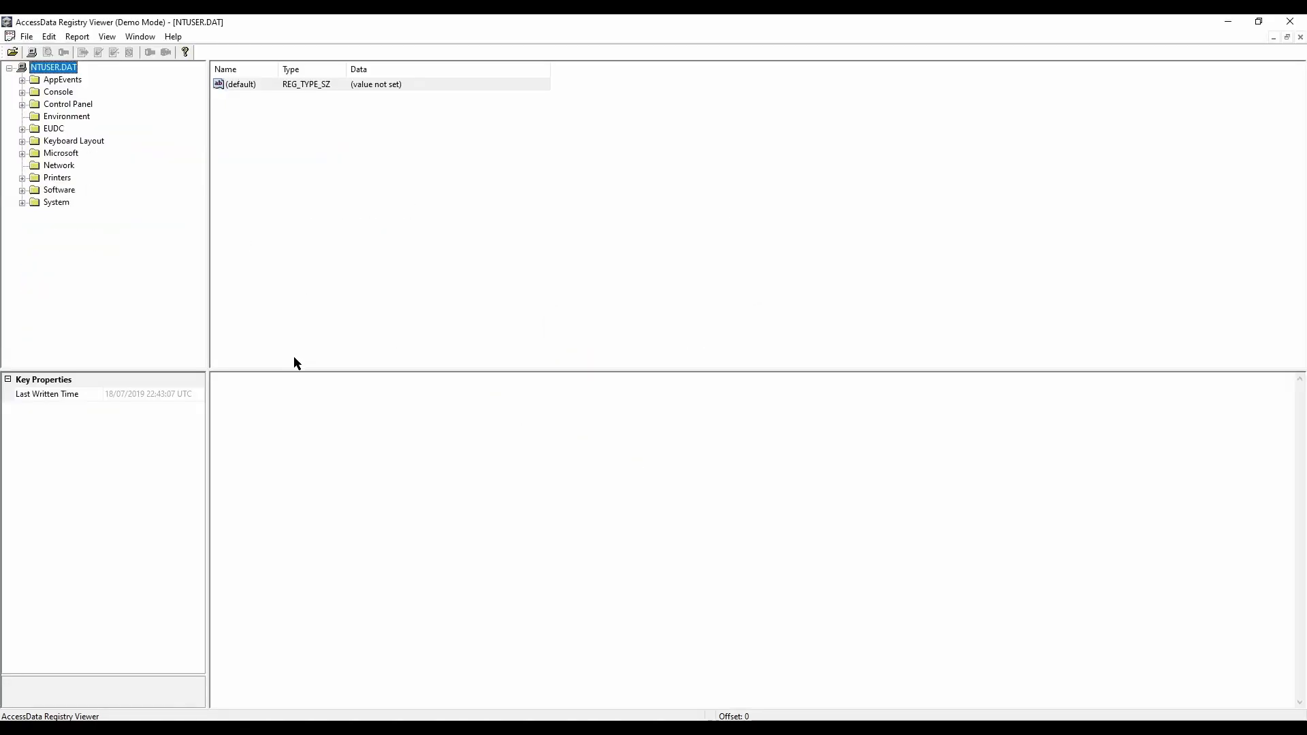
Step: Search the keys, values and data of NTUSER.DAT for "nuc" and step through the first matches
click(54, 41)
click(72, 53)
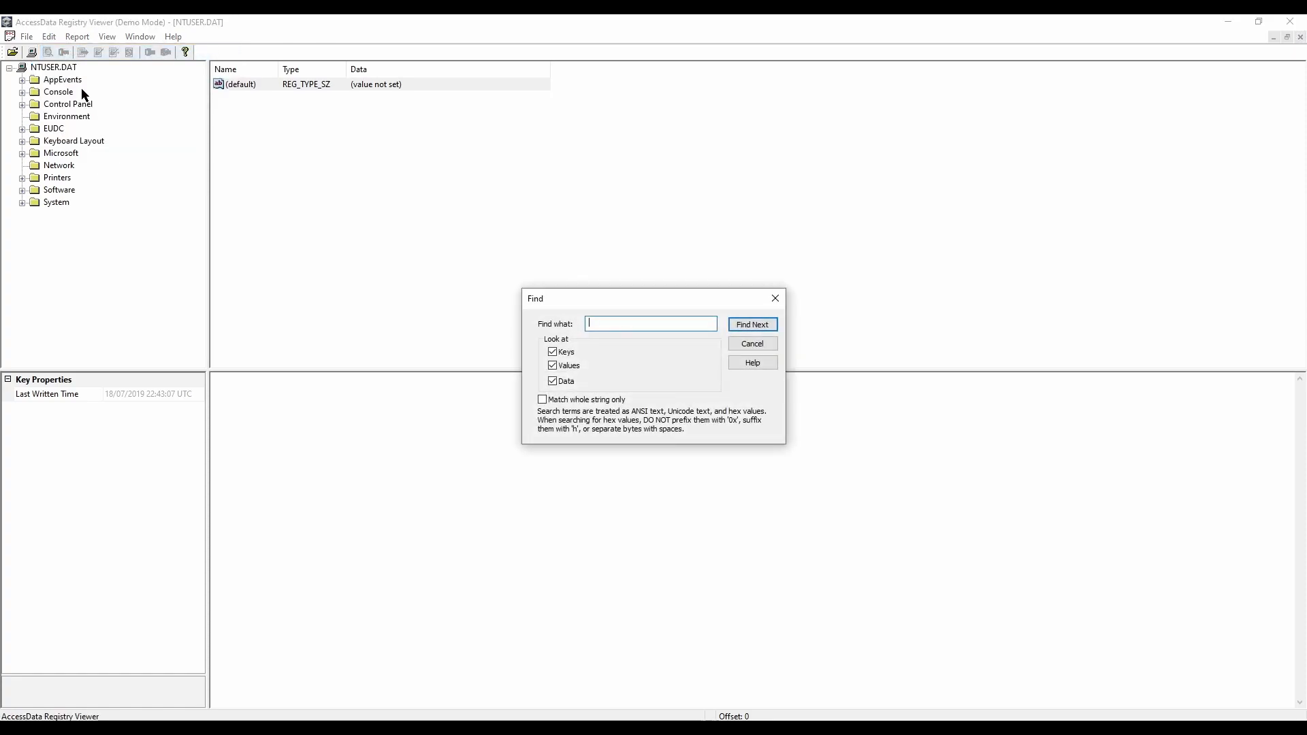
text(nuc)
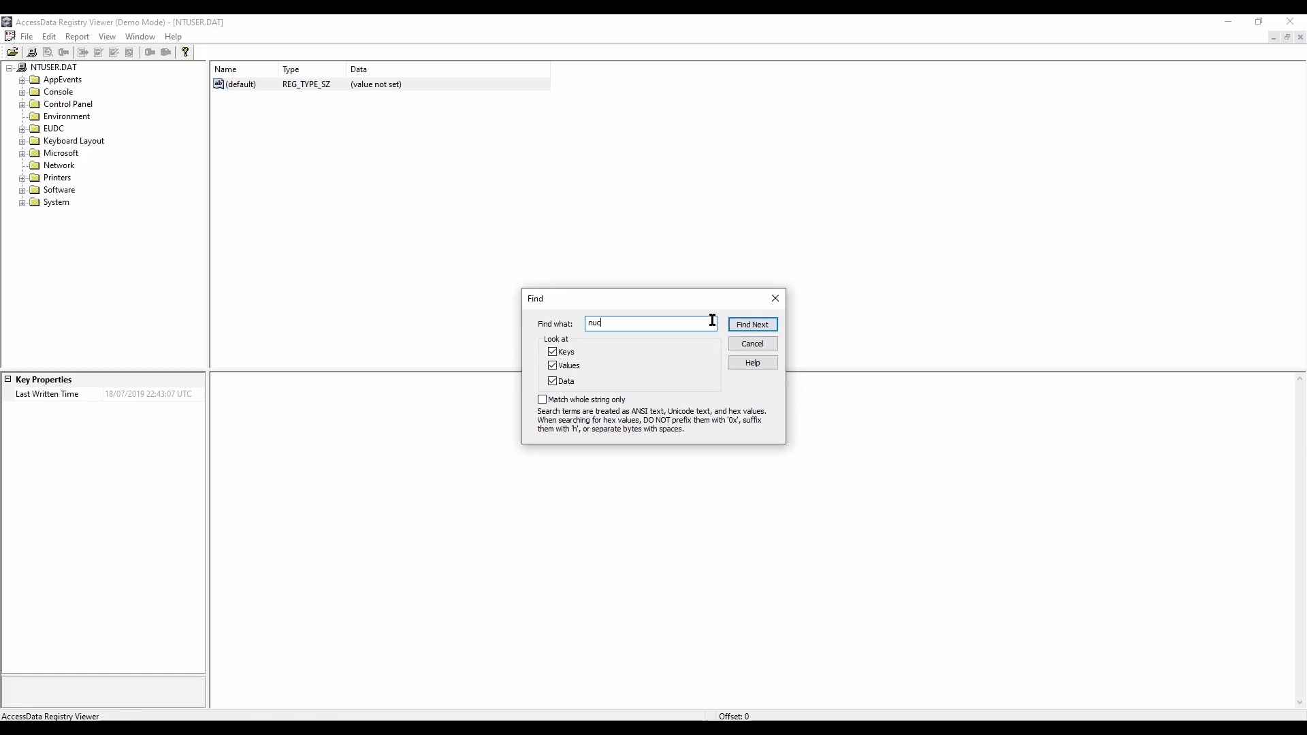
click(753, 324)
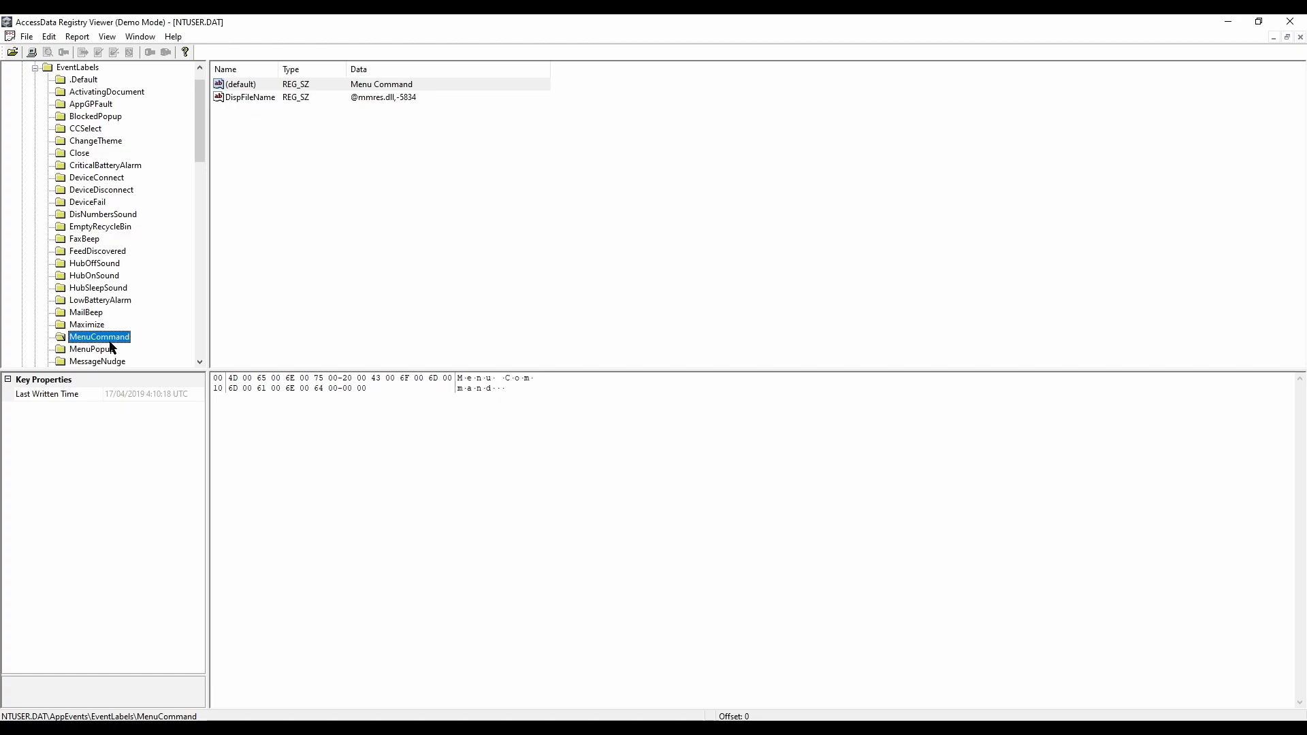
key(F3)
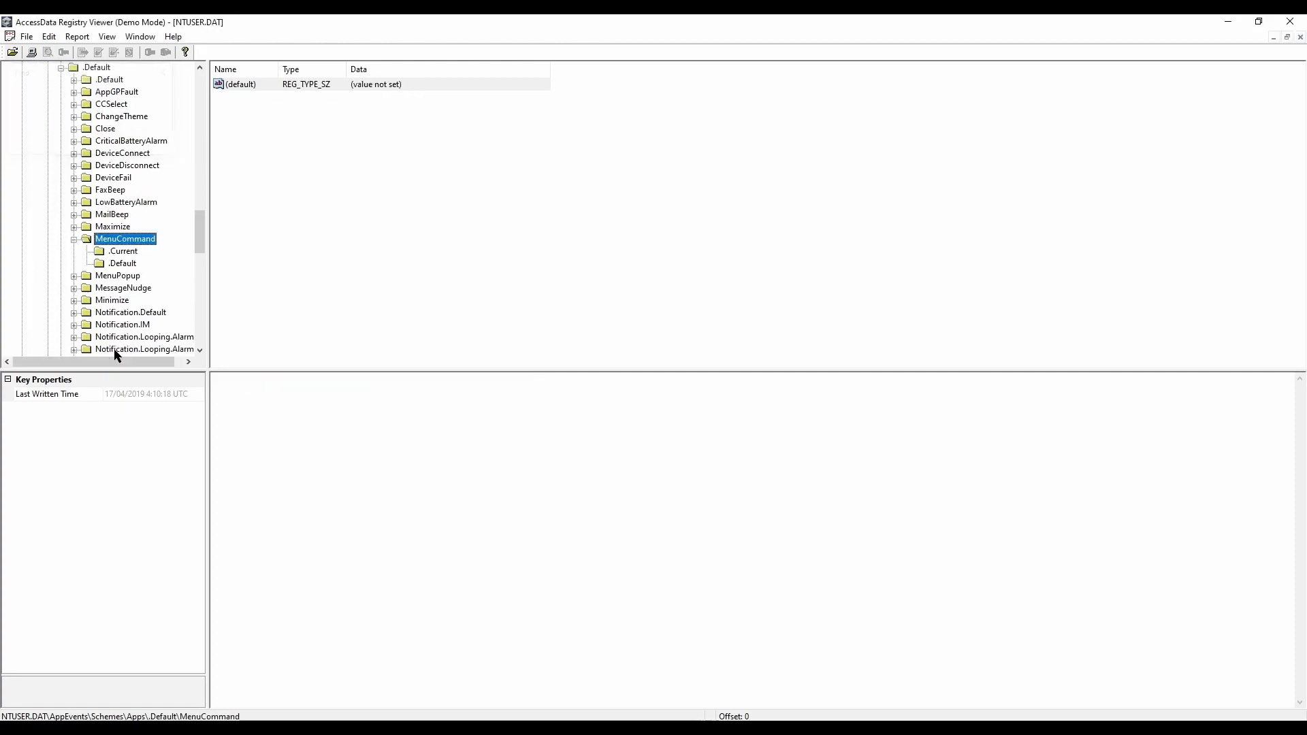
key(F3)
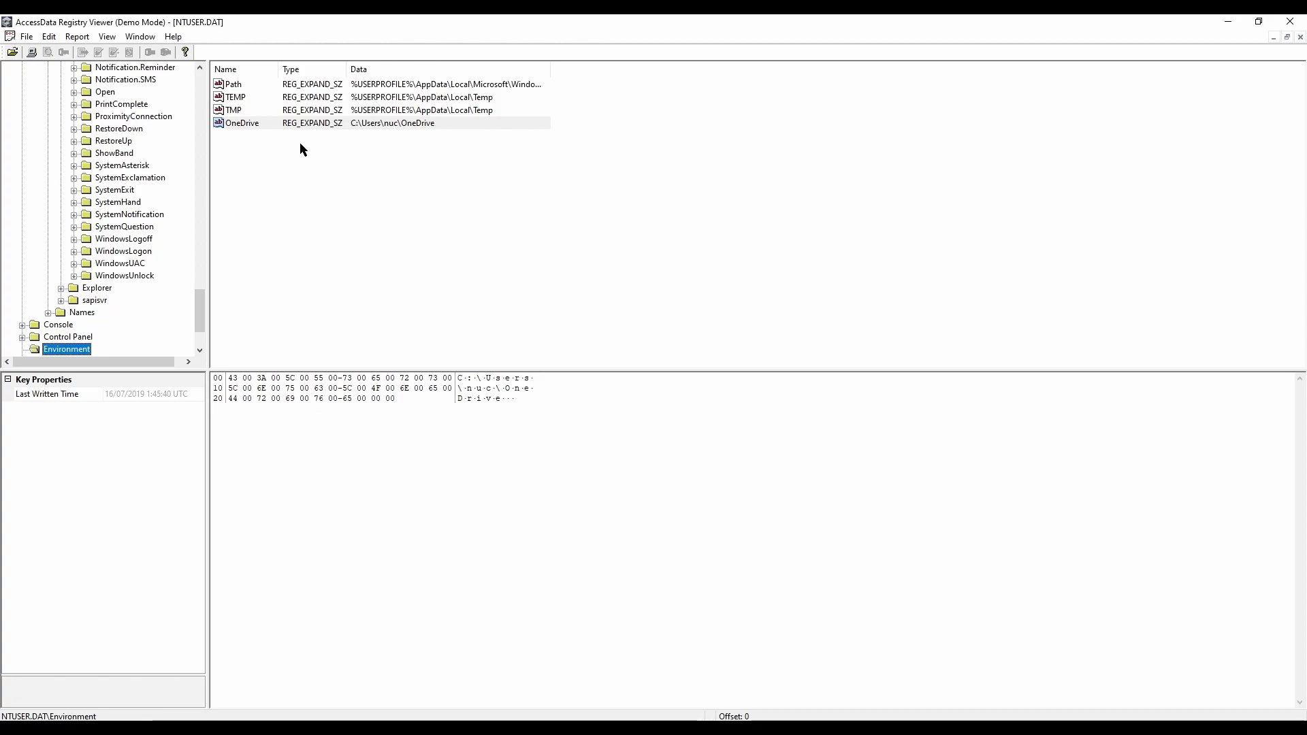
click(199, 350)
click(199, 350)
click(199, 350)
click(199, 351)
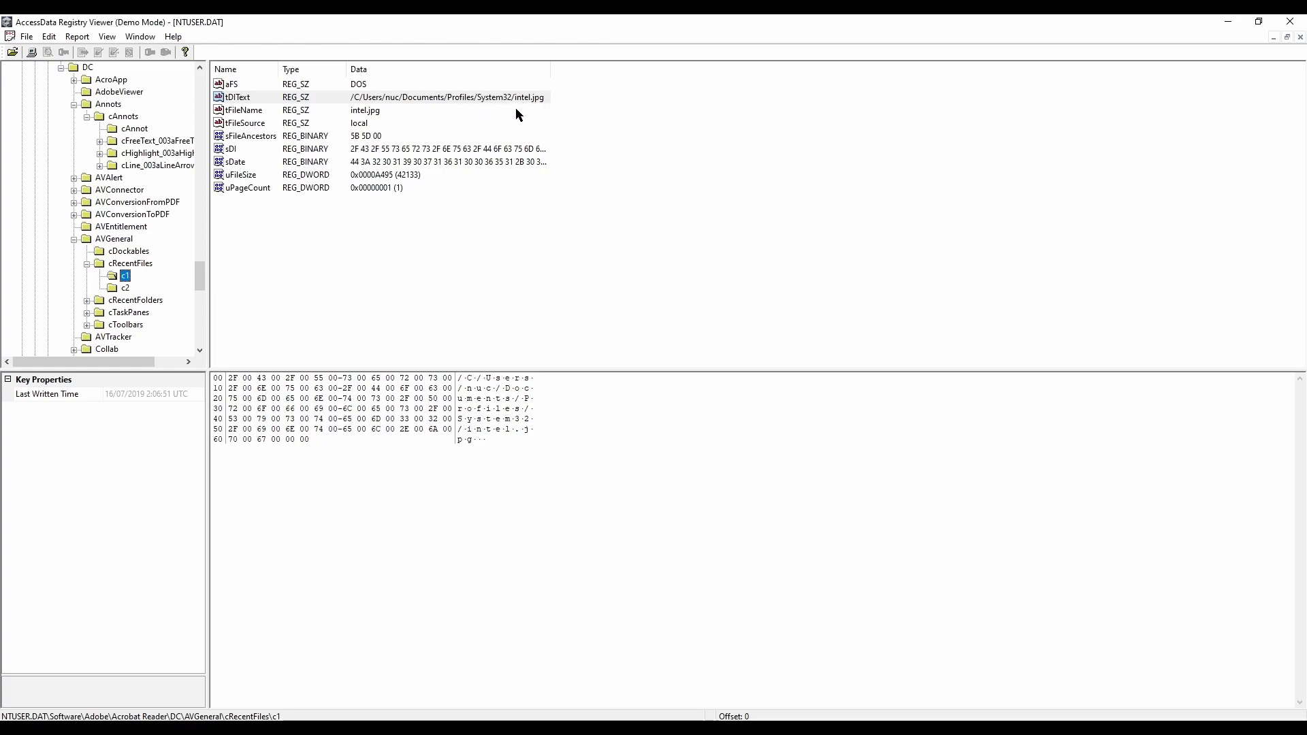
Step: Examine entries c1 and c2 under Acrobat Reader's cRecentFolders key, and continue the search to further matches
key(Down)
key(Down)
key(Right)
key(Down)
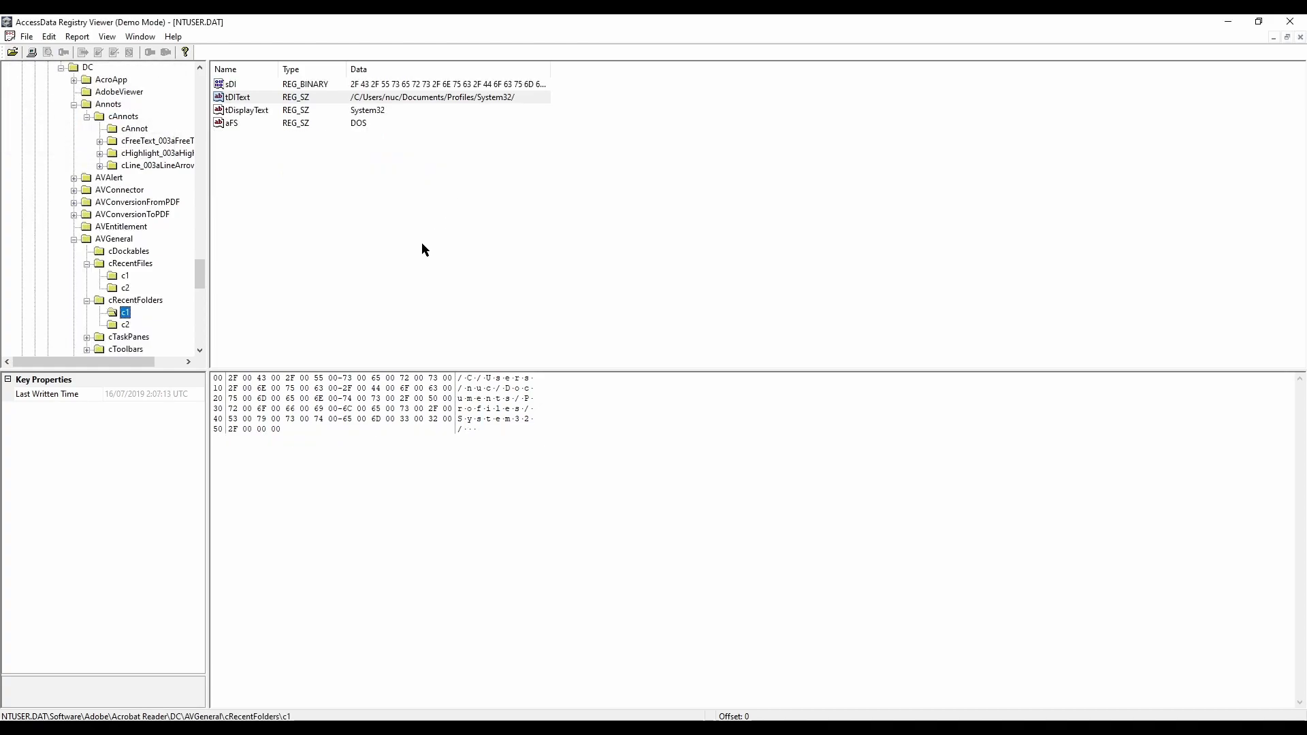
key(Down)
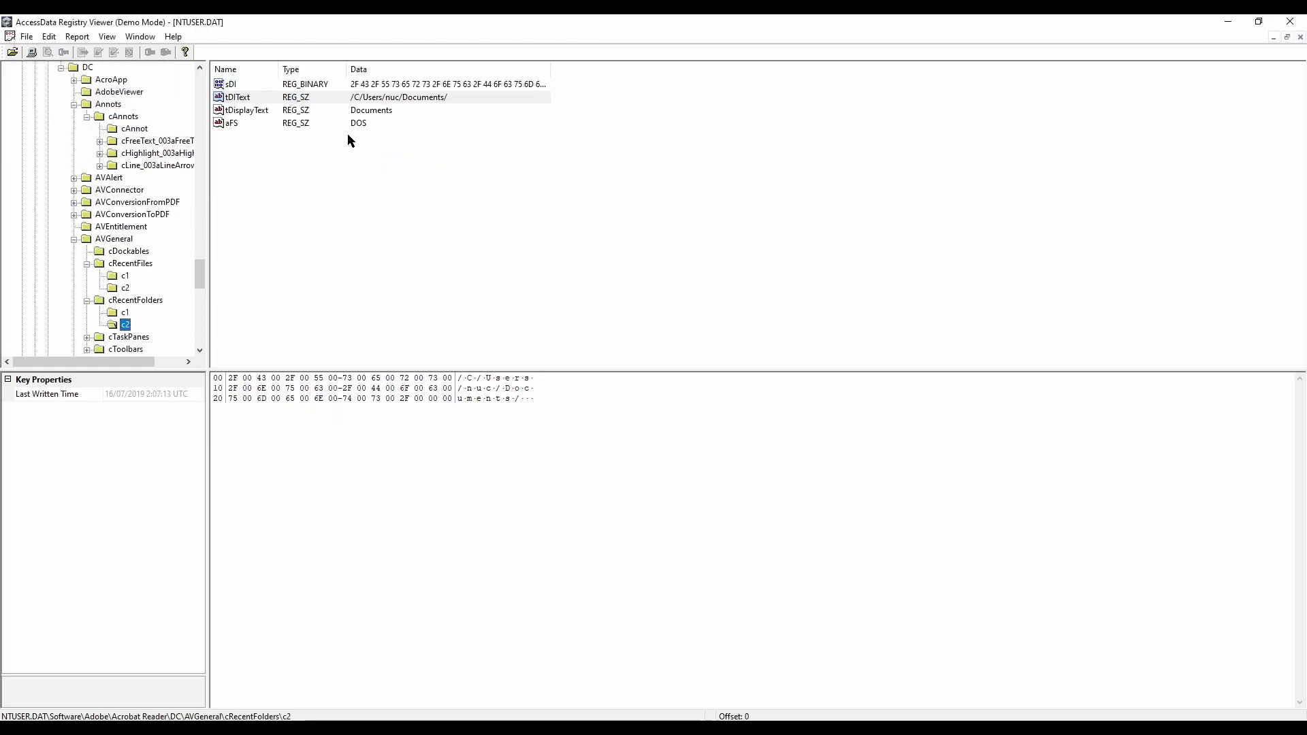
key(F3)
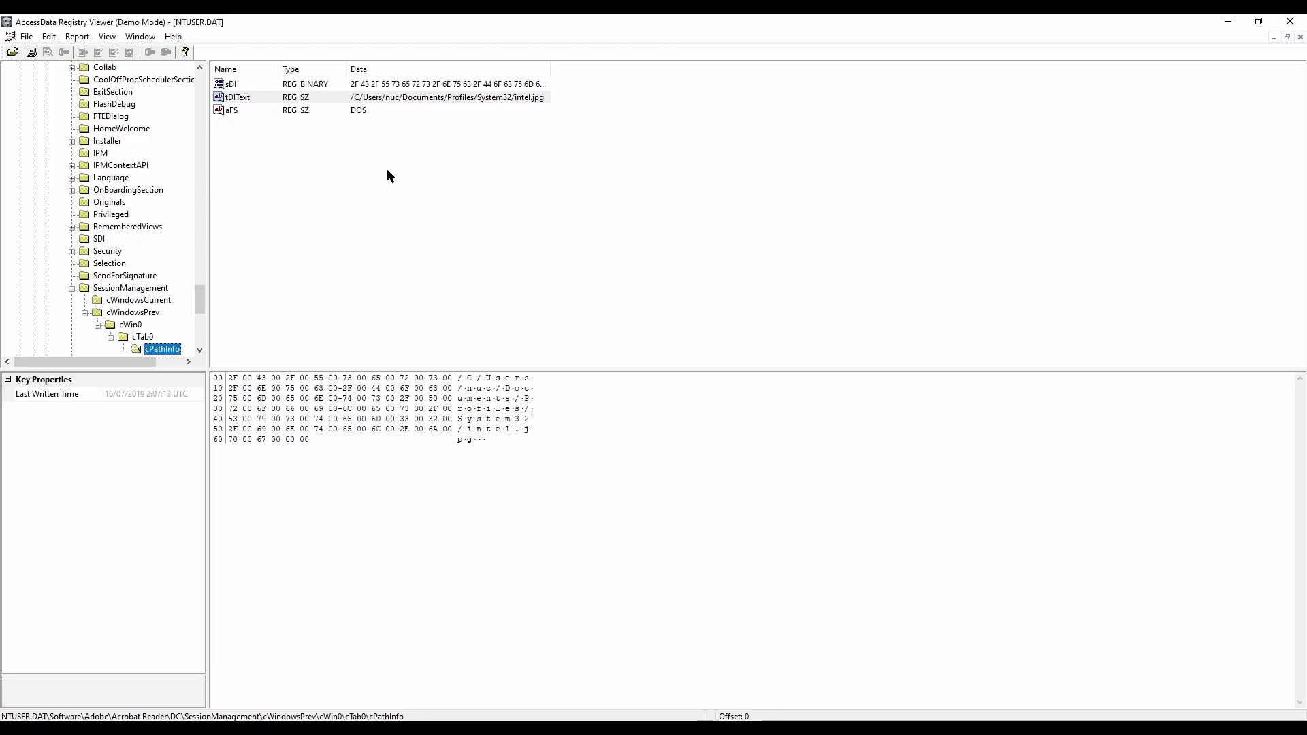
key(F3)
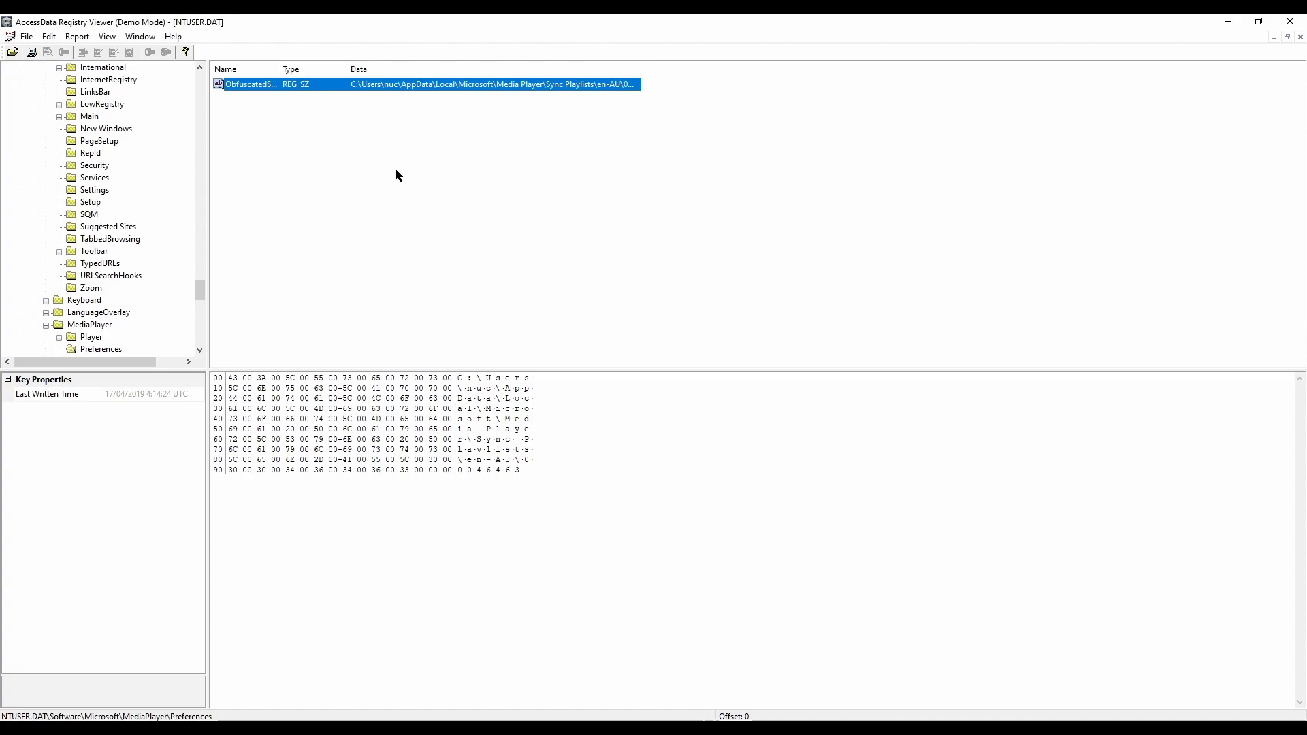
Step: Switch to Autopsy, collapse the lego.dd_1 Host data source, and open the Timeline in a maximized window
click(1227, 21)
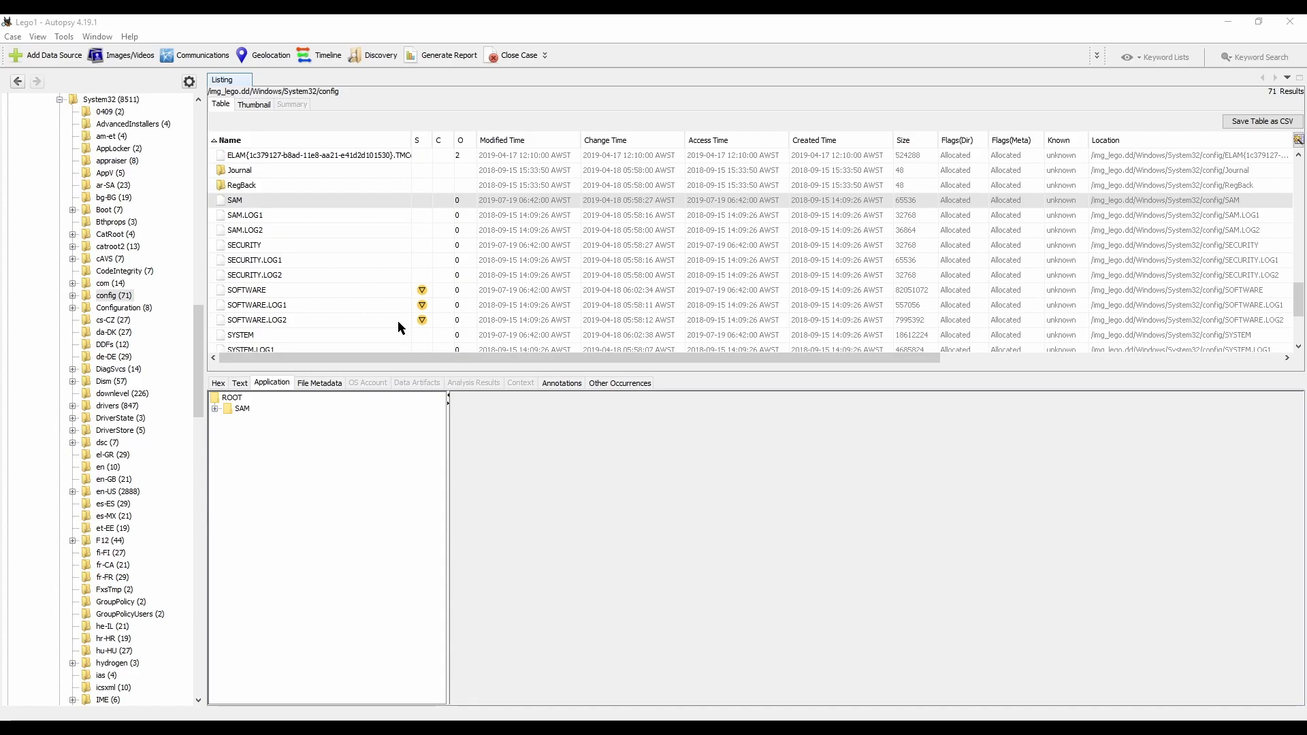
drag(199, 332, 197, 126)
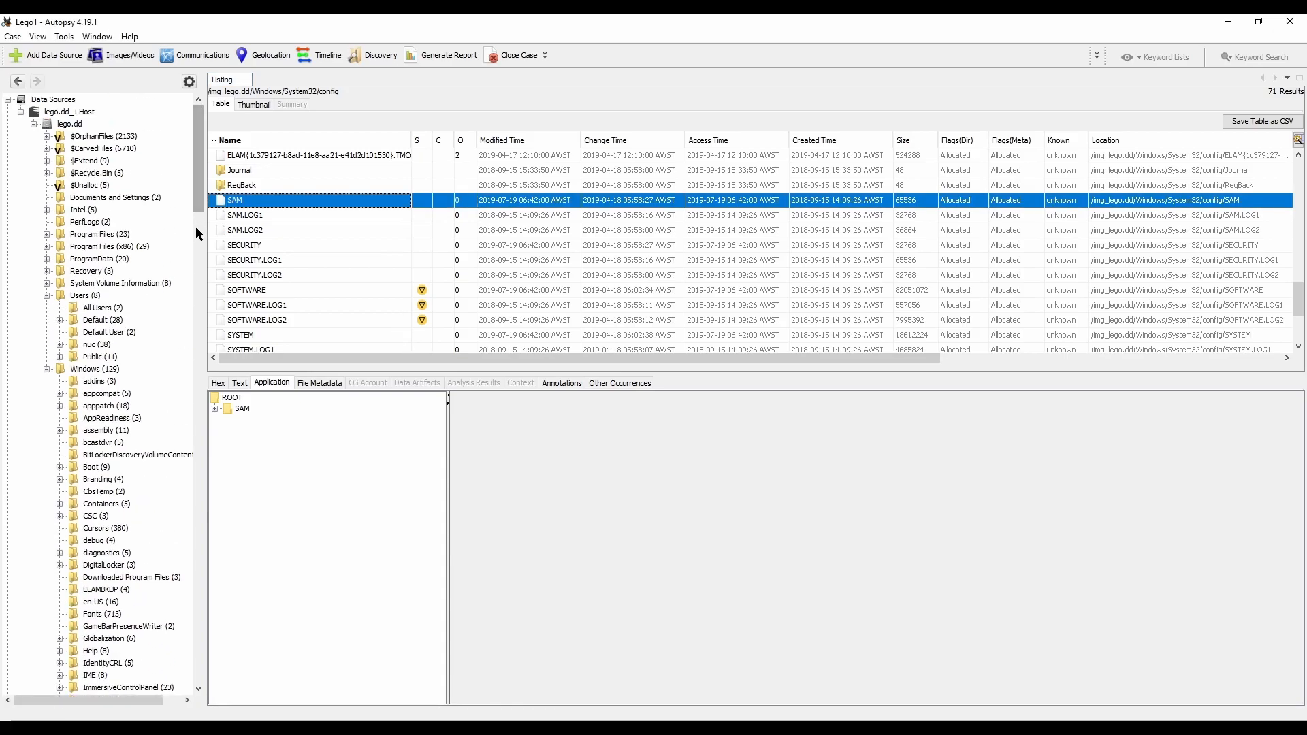
click(22, 111)
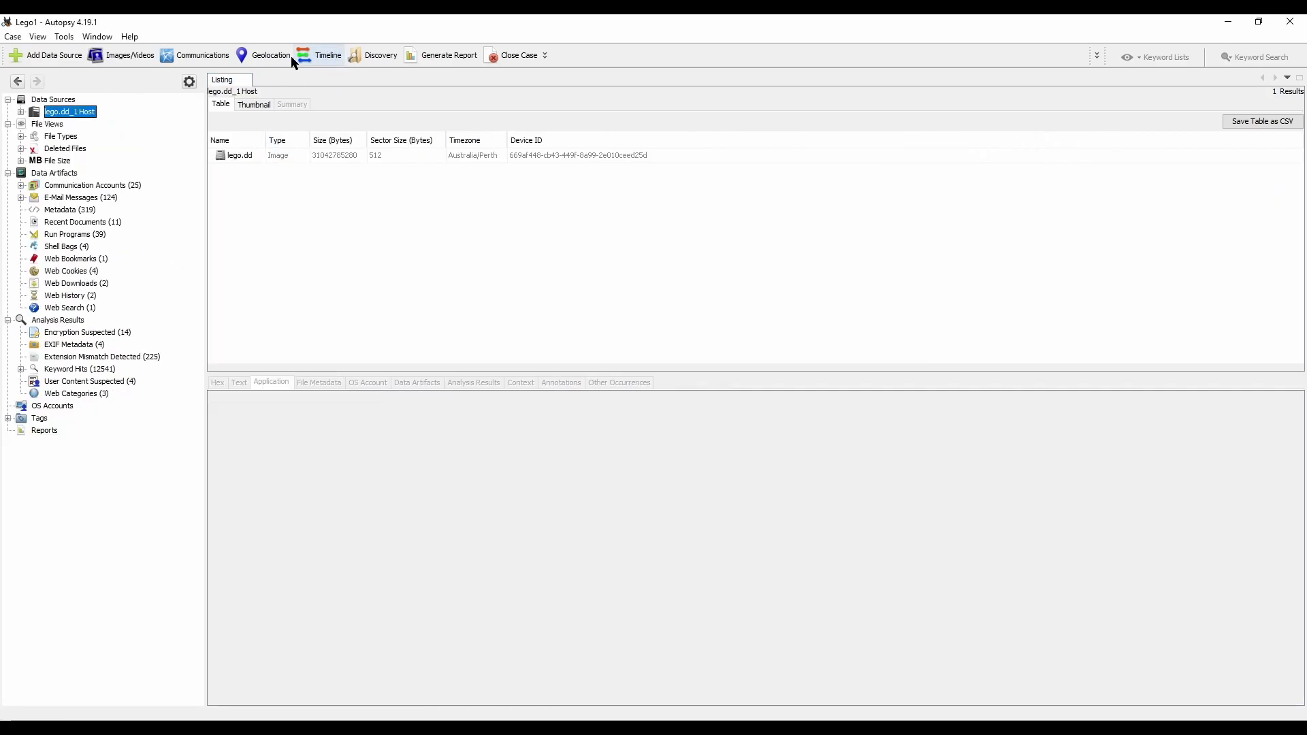
click(319, 66)
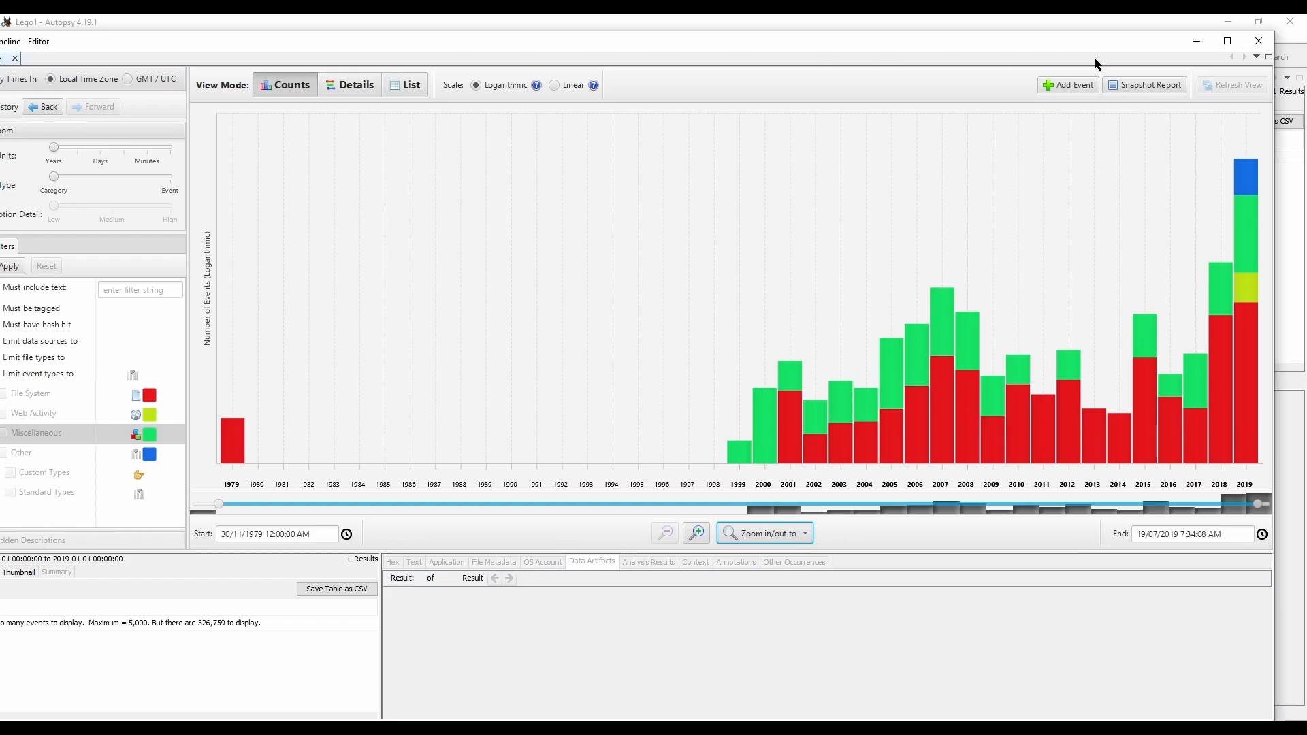
click(1228, 40)
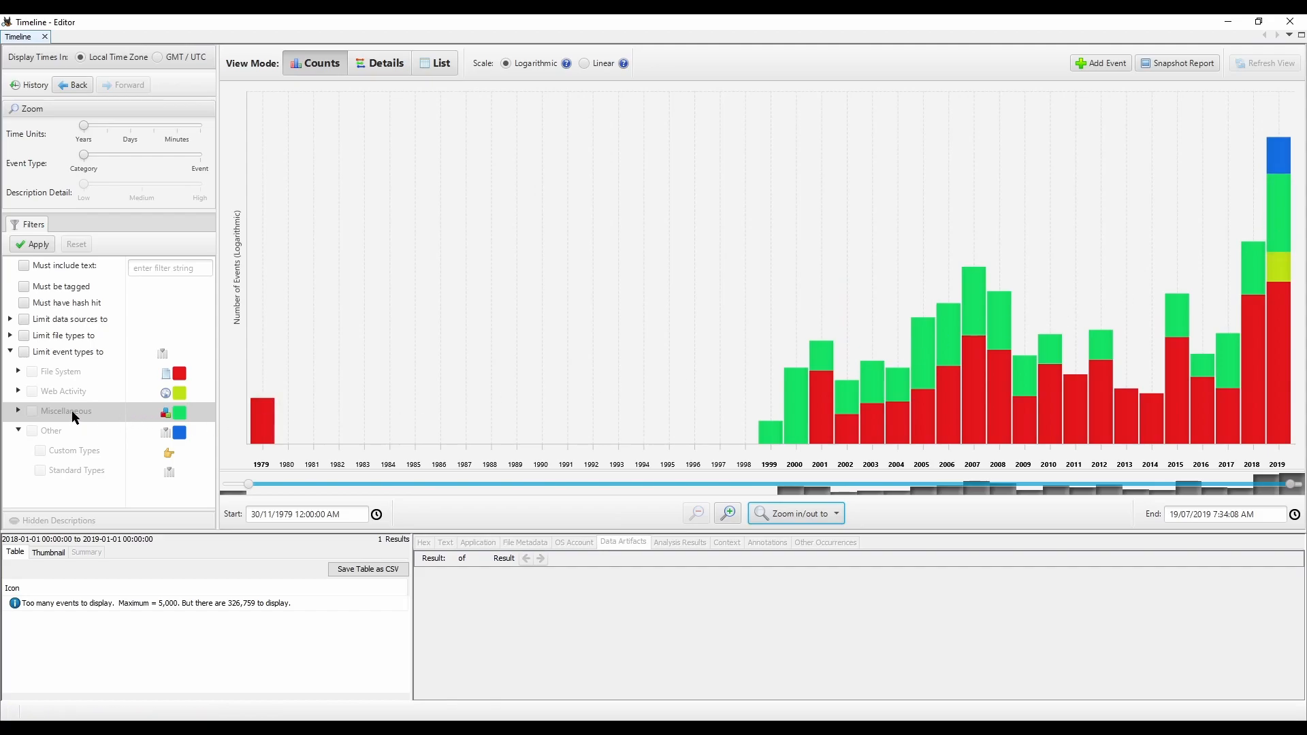
Step: Review the Timeline's event type filters by expanding Miscellaneous, collapsing it again and expanding Web Activity
click(18, 411)
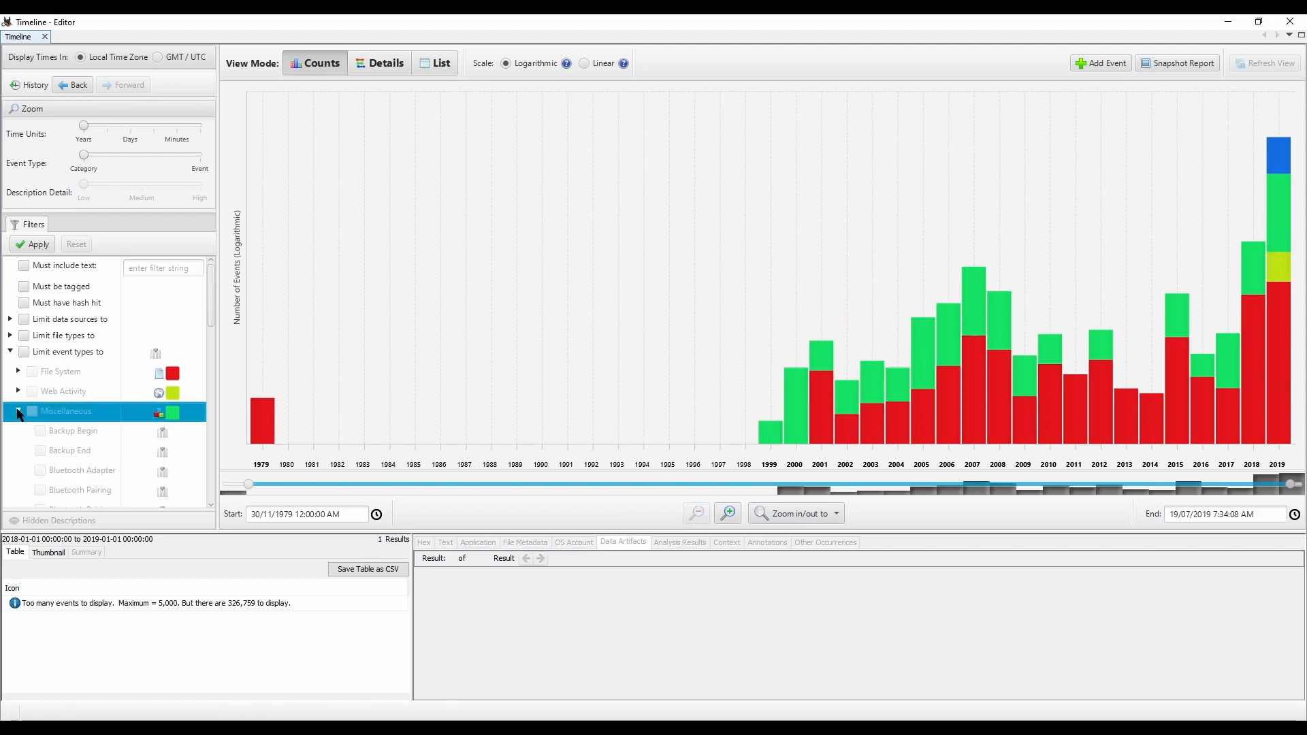
scroll(96, 443, down, 5)
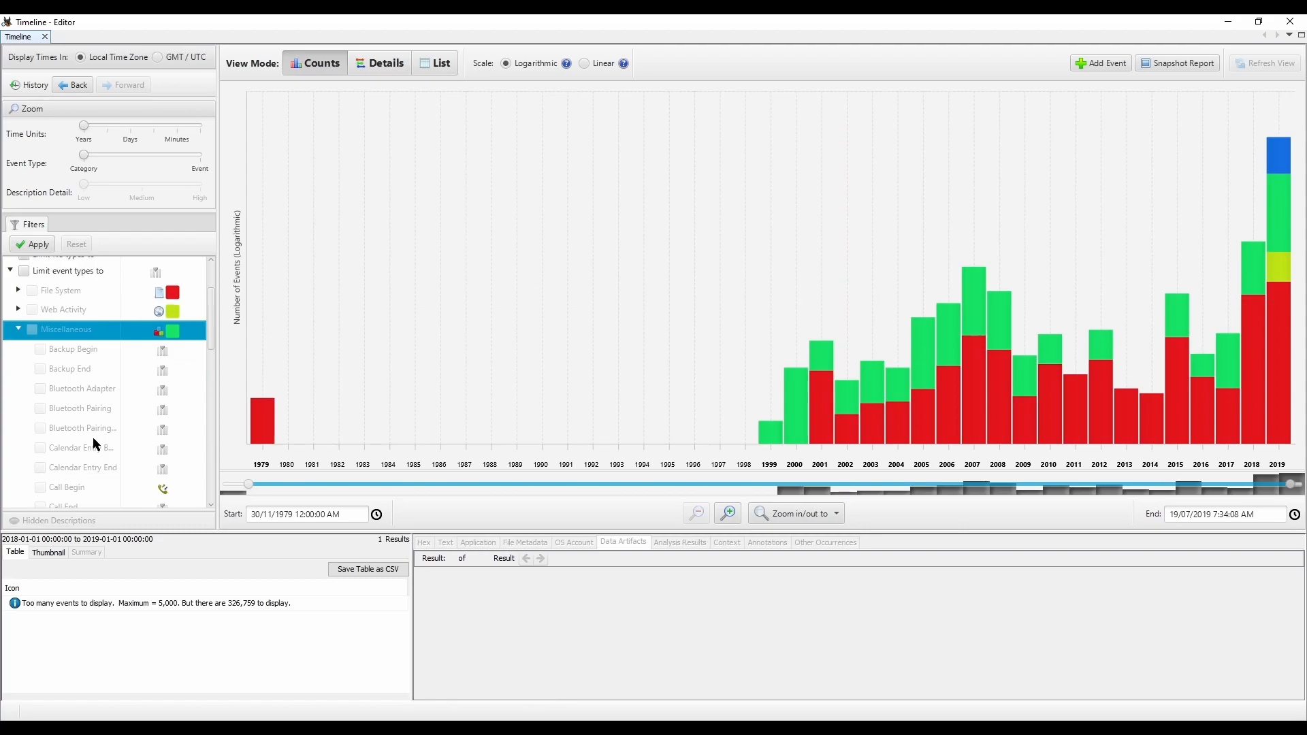
scroll(88, 424, up, 4)
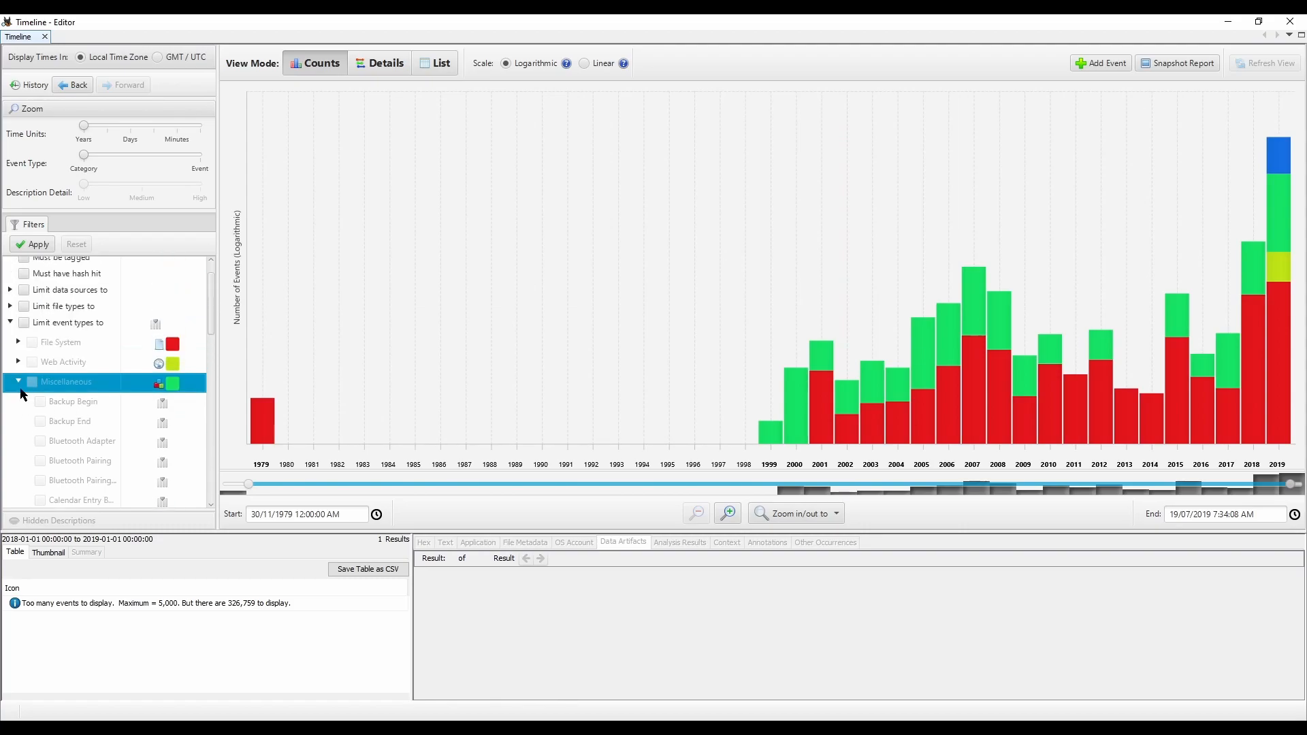
click(19, 382)
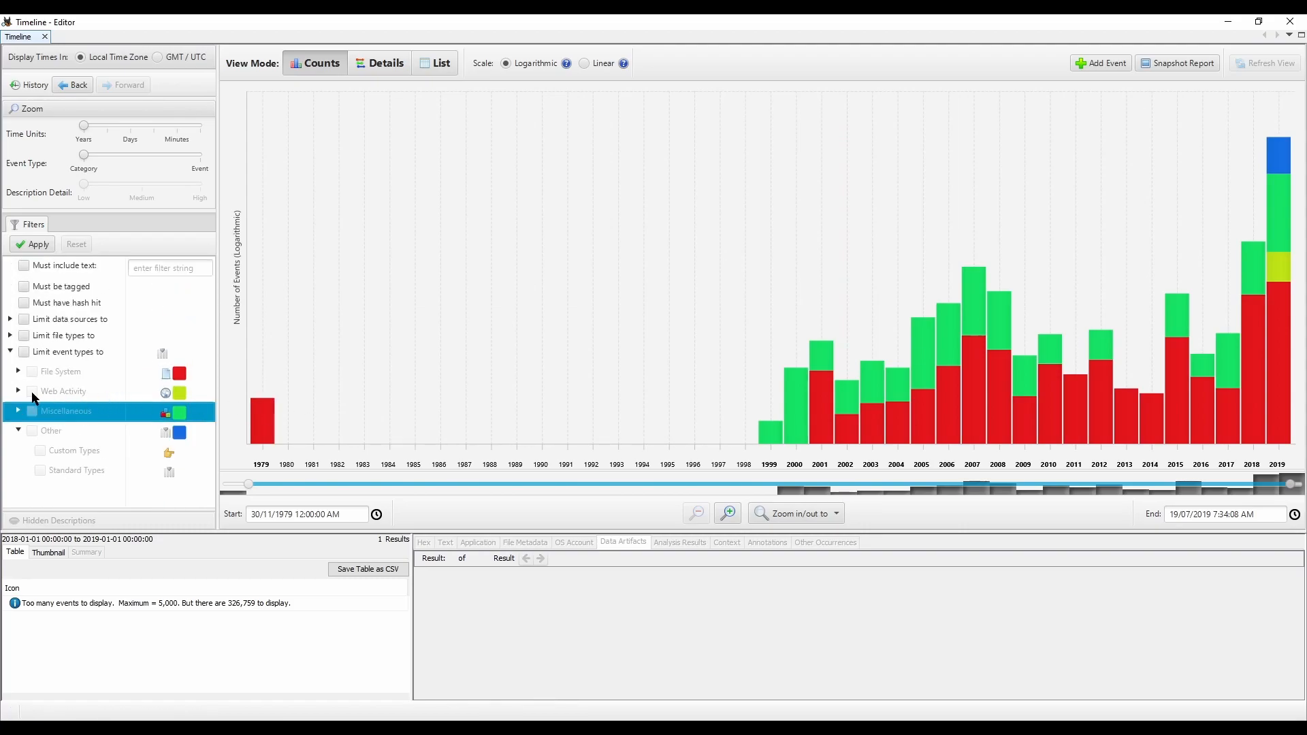
click(18, 391)
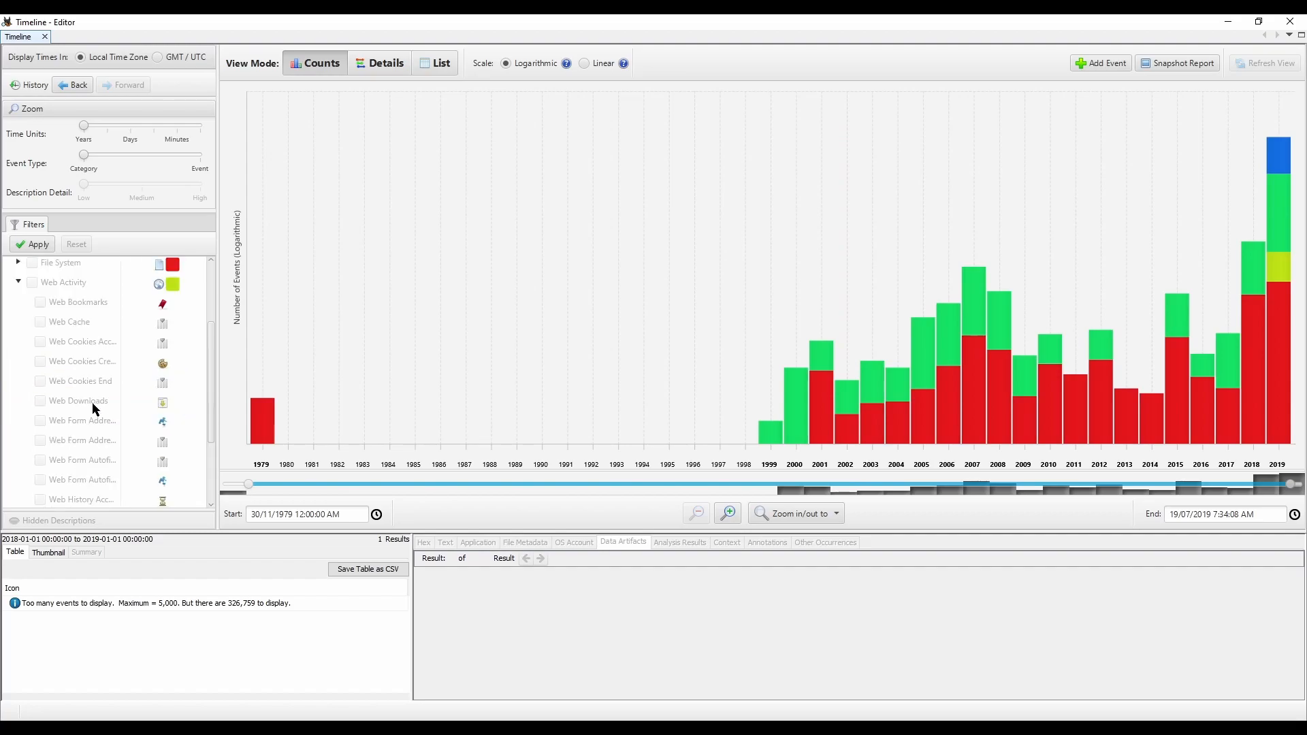
Step: Collapse the Web Activity and Other event type filters, and list the 2019 Web Activity events from the chart
scroll(82, 401, up, 2)
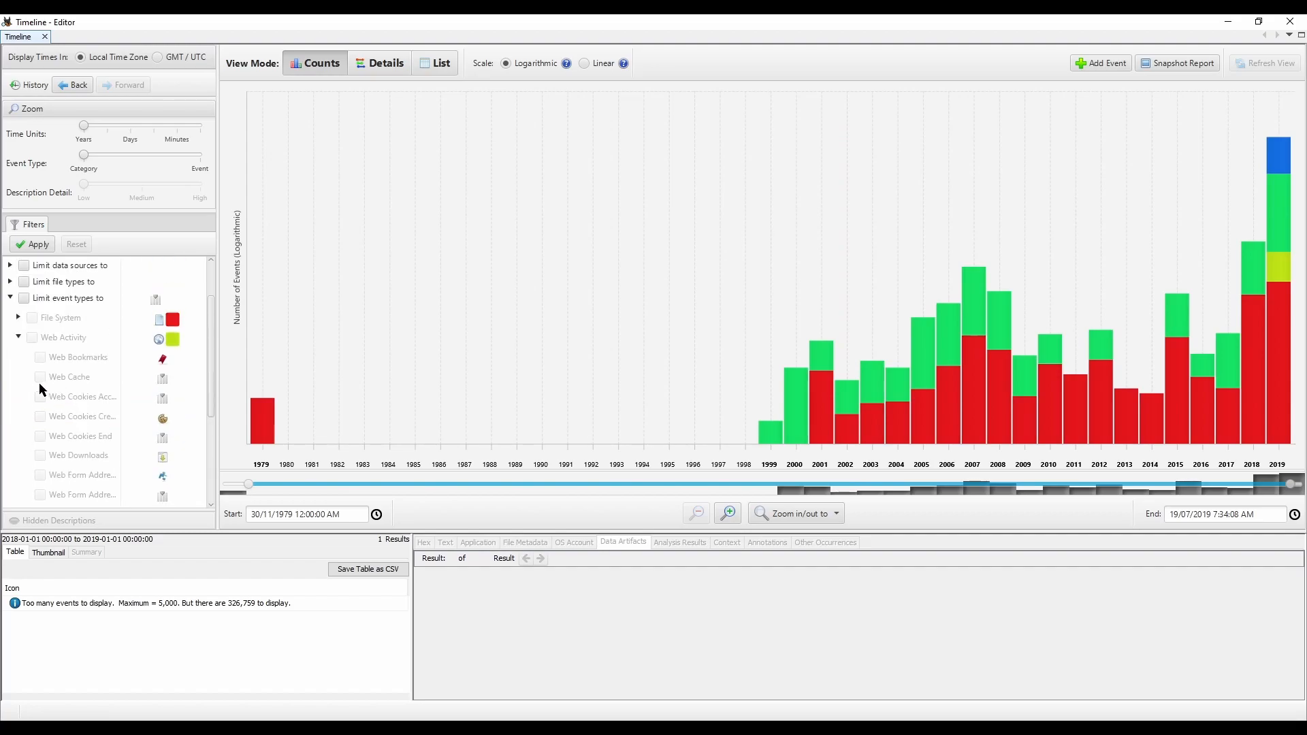
click(19, 338)
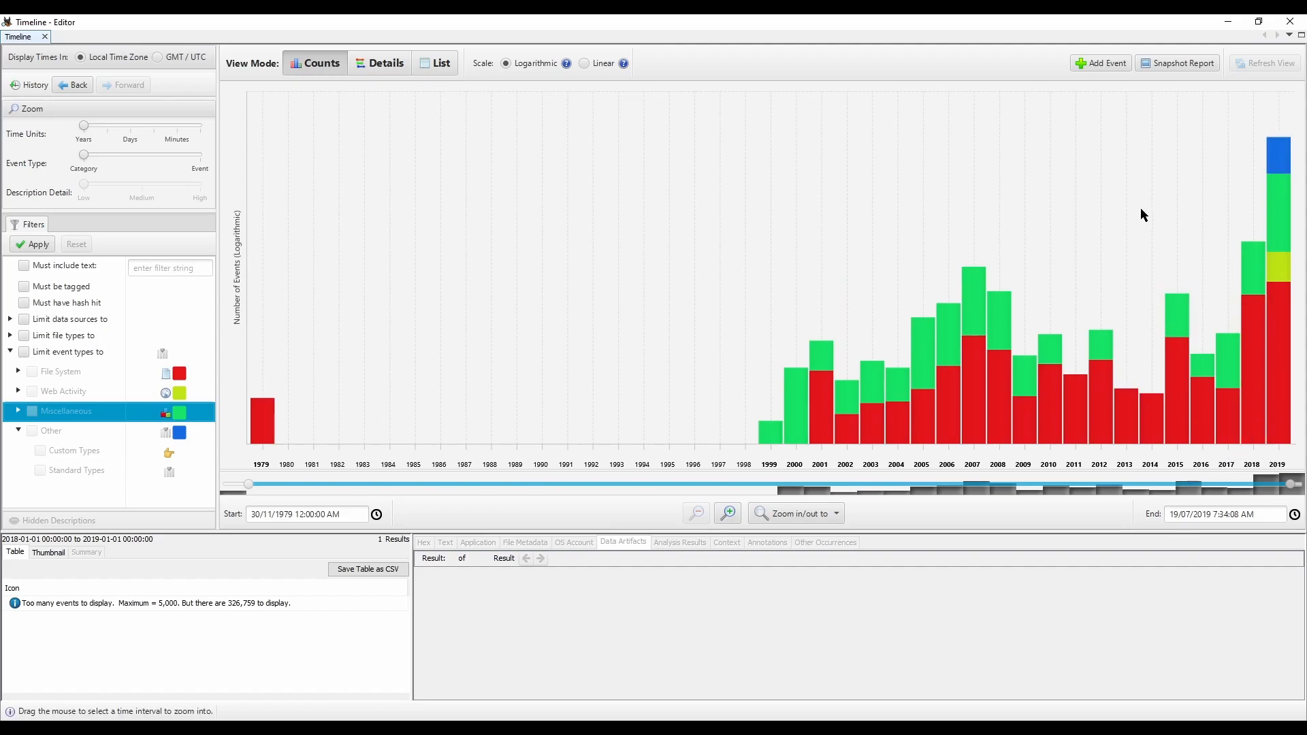
double_click(46, 431)
click(1280, 265)
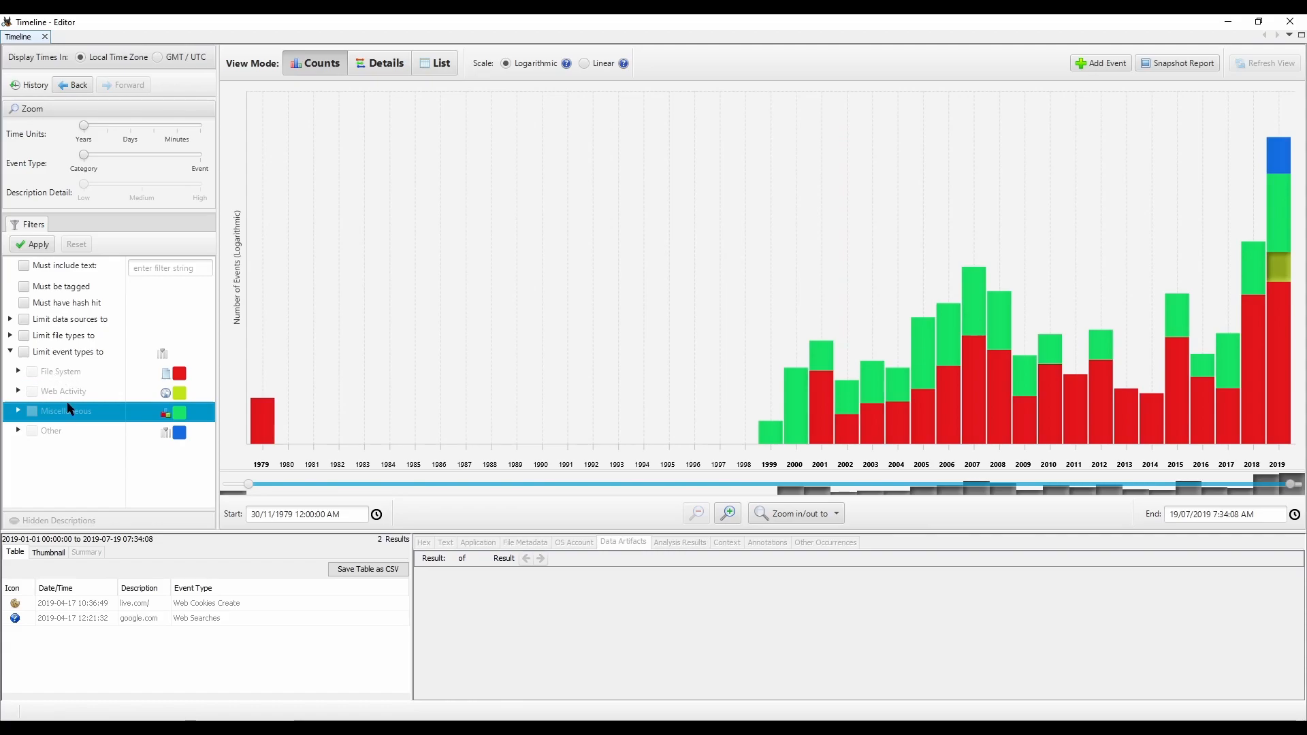
Step: Expand the Miscellaneous event type filter, look through its event types and collapse it again
click(19, 412)
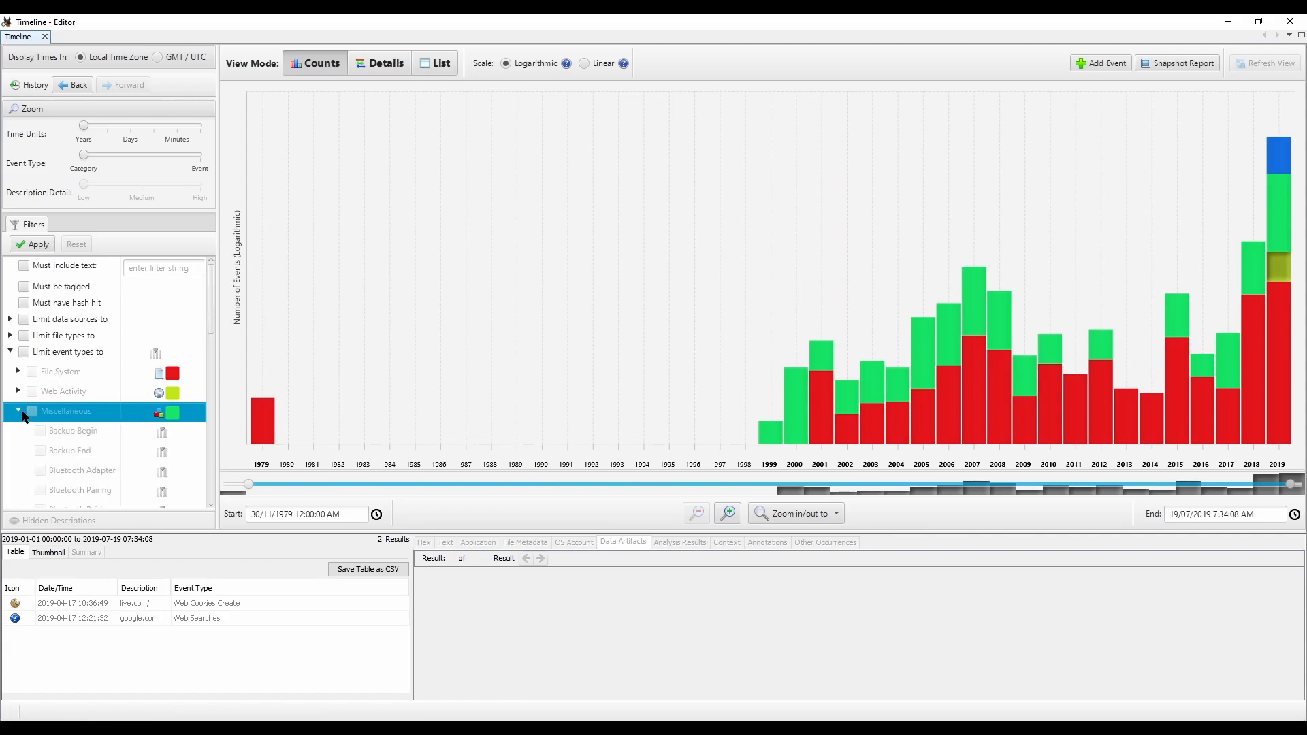
scroll(78, 459, down, 5)
scroll(81, 459, down, 6)
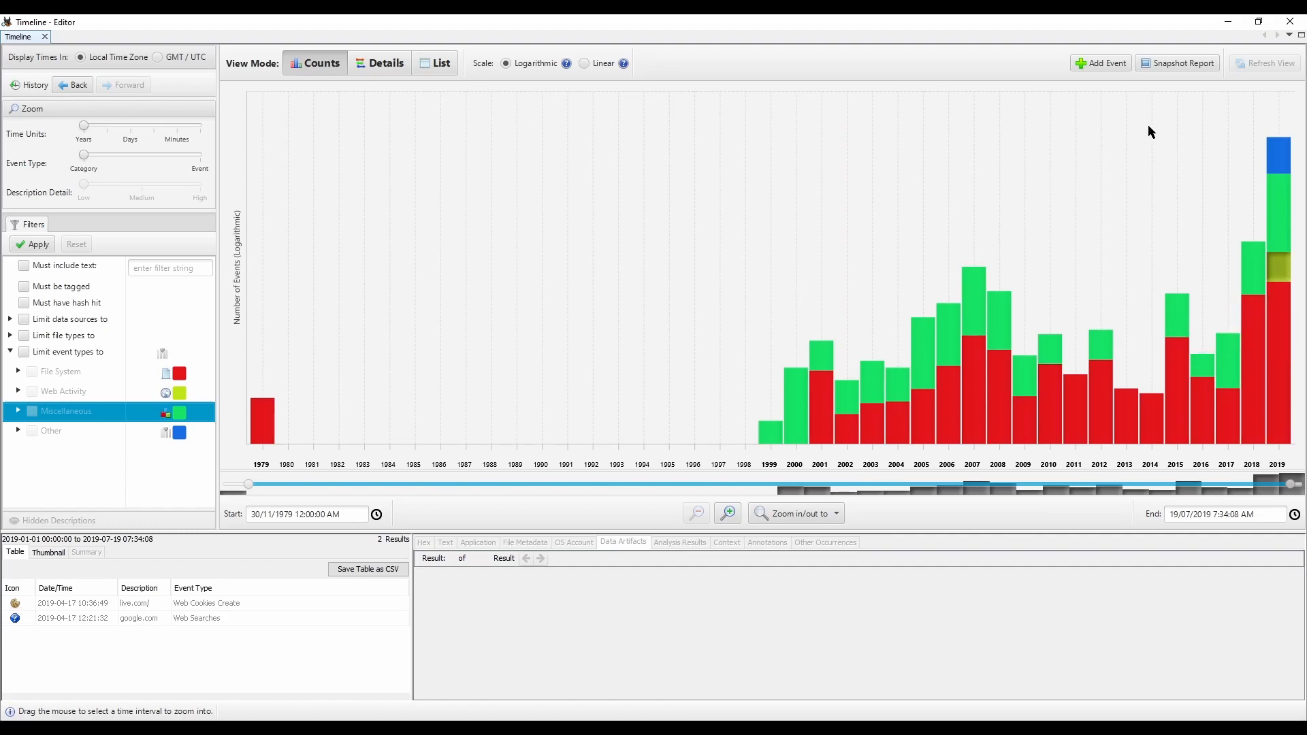
Step: Try to zoom the event chart into the interval from 2014 to 2019, and restore the full time range
drag(1151, 126, 1294, 139)
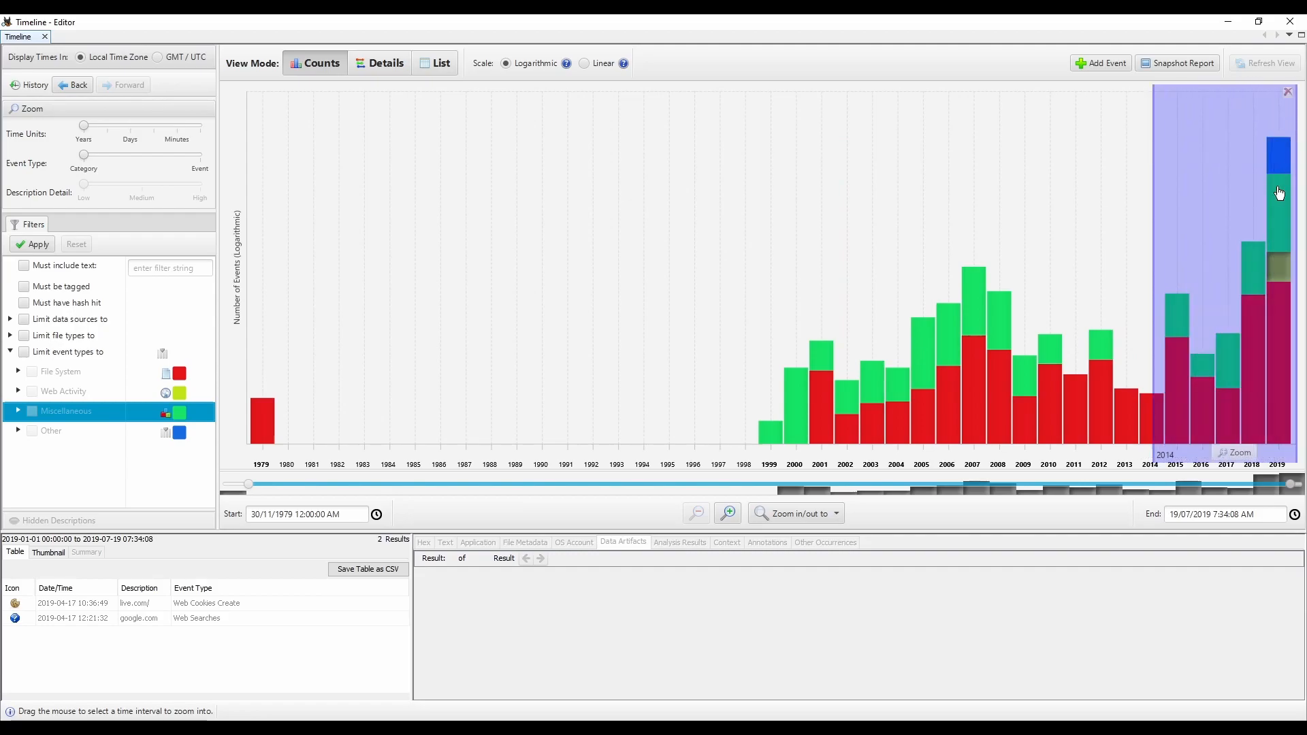
double_click(1201, 173)
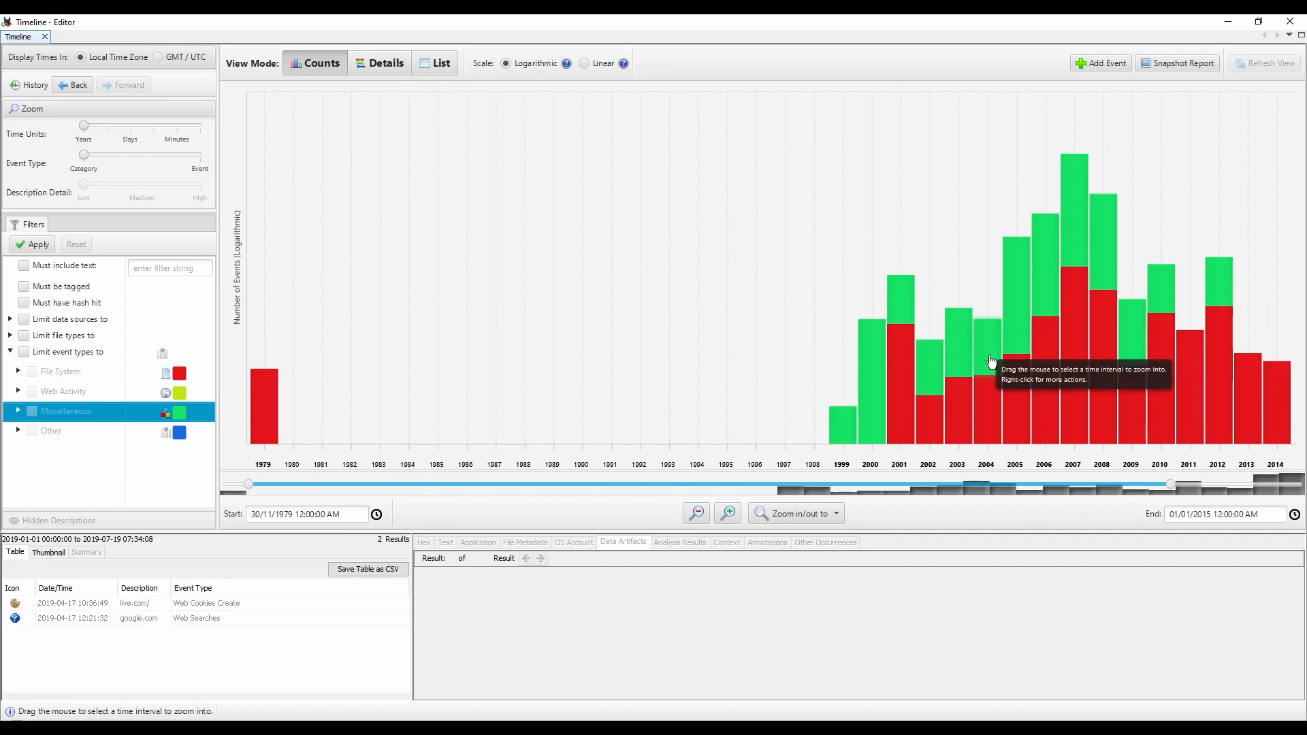
click(778, 516)
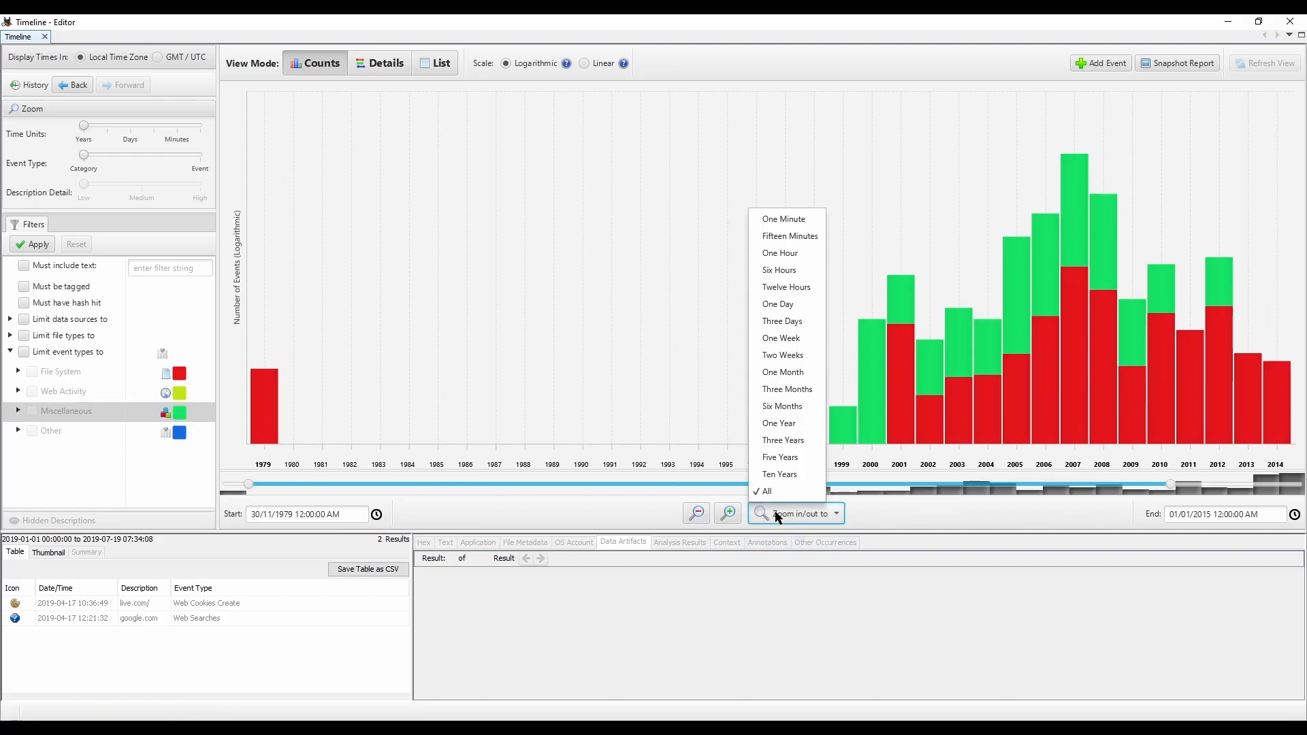
click(769, 491)
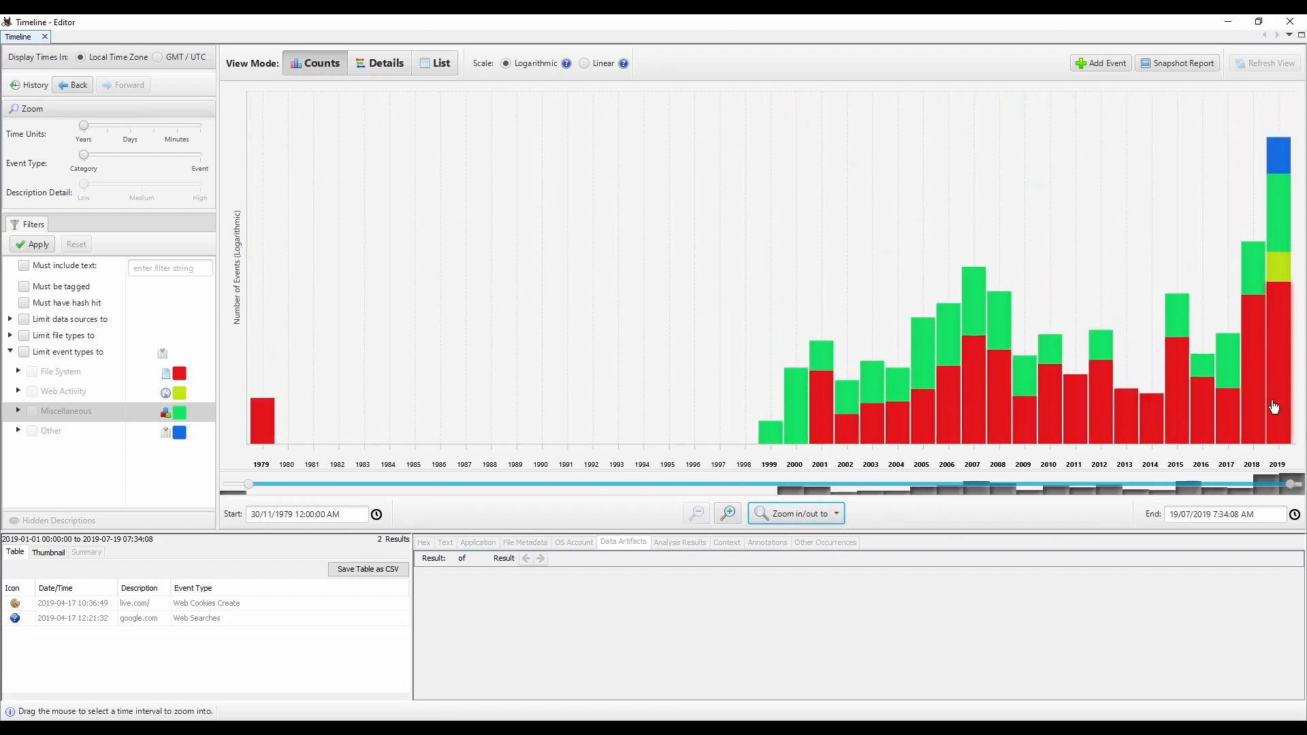
Step: List the 2019 File System events, view 2019 broken down by month, and return the chart to all years
click(1281, 293)
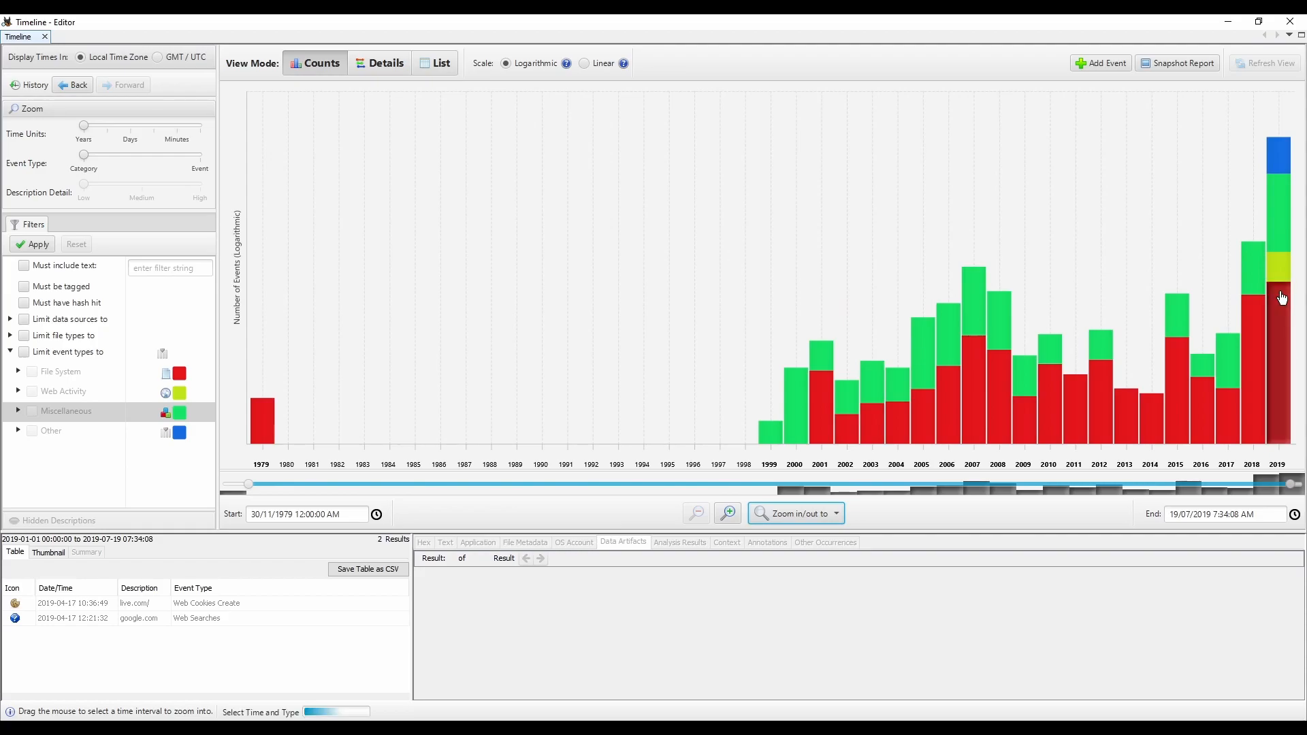
double_click(1256, 388)
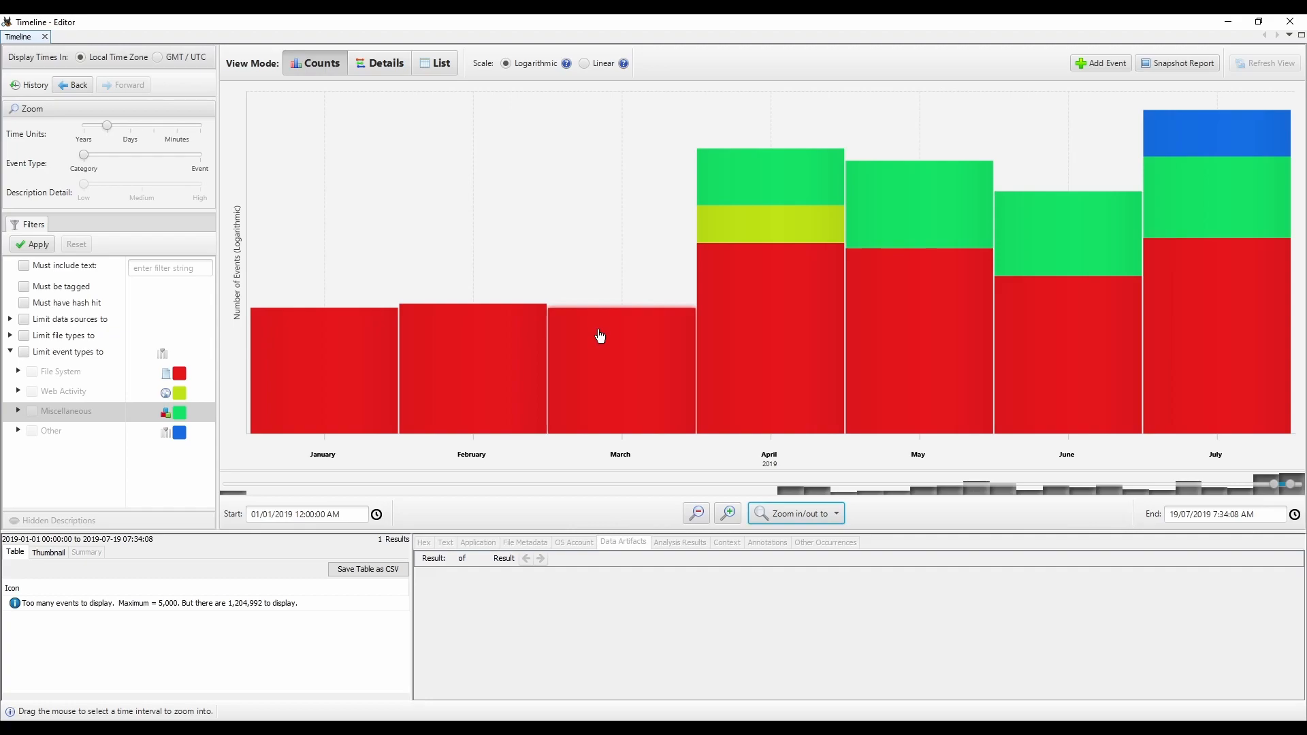
click(60, 394)
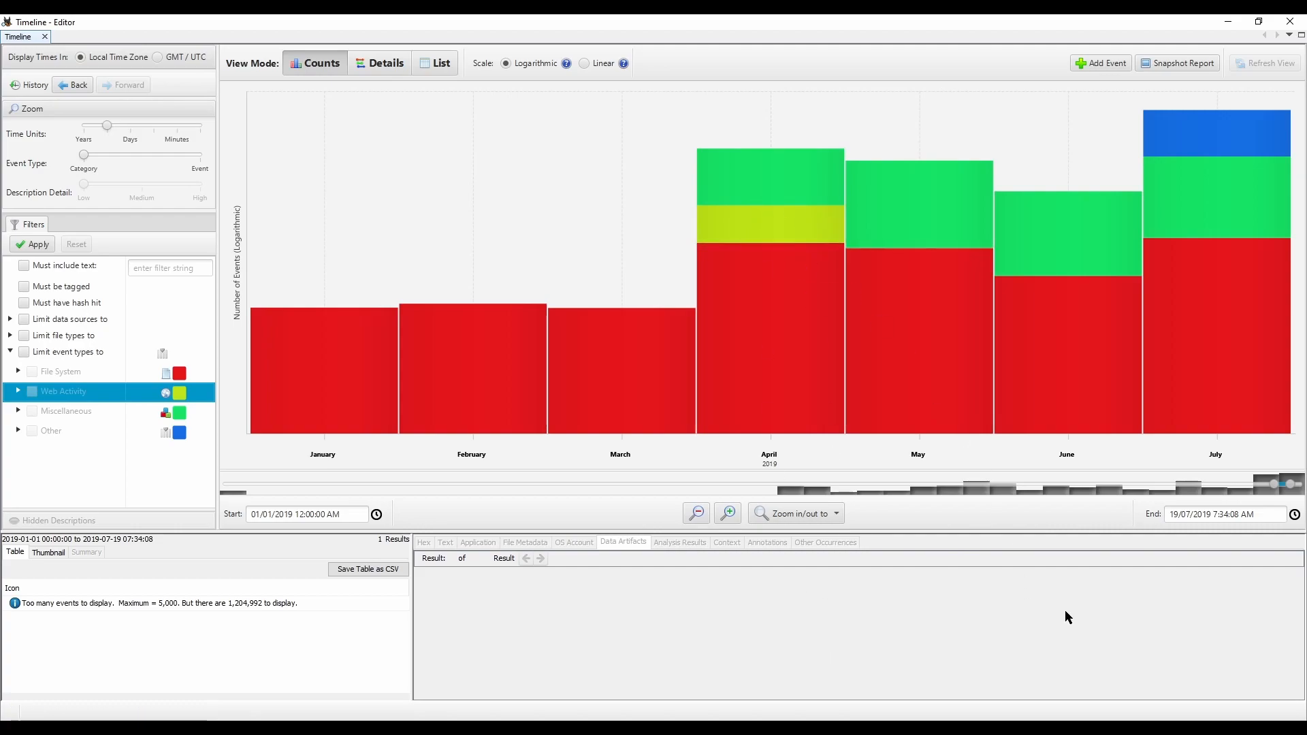
click(794, 507)
click(780, 494)
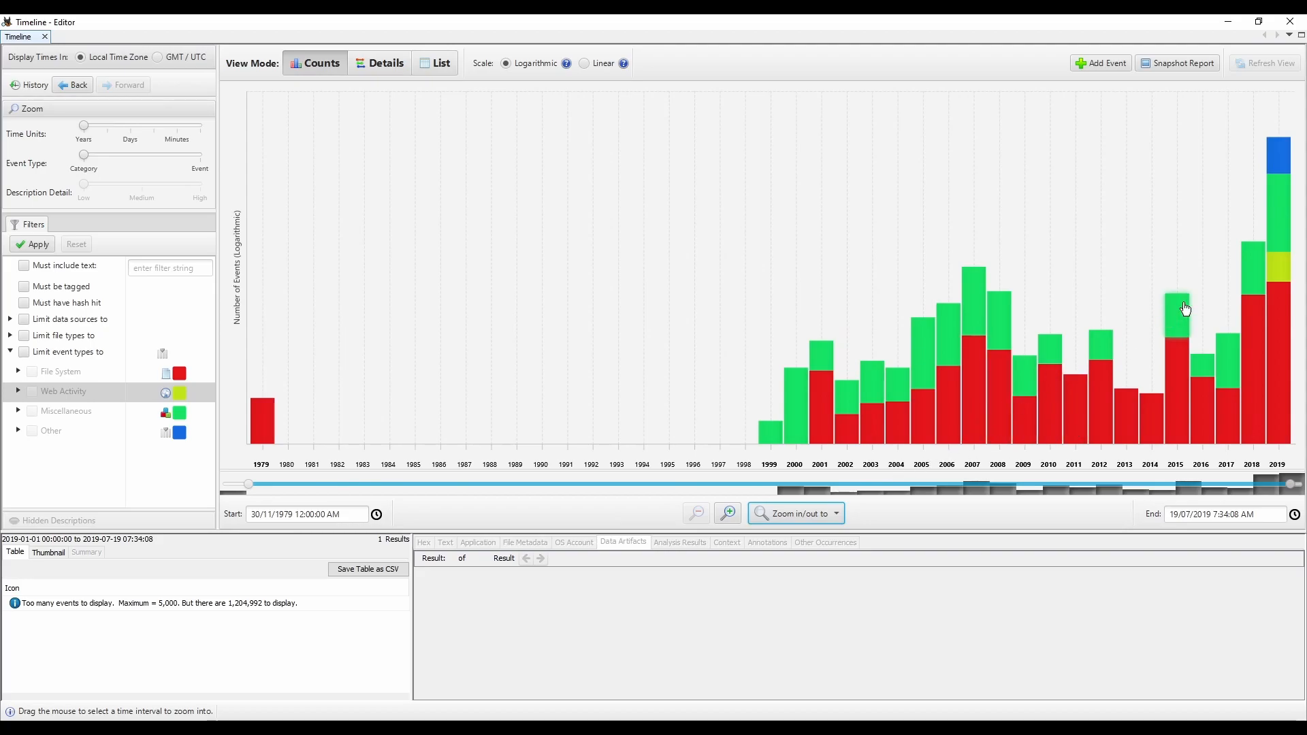
Step: List the 2019 Miscellaneous events and enlarge the results table in height and width
click(1279, 216)
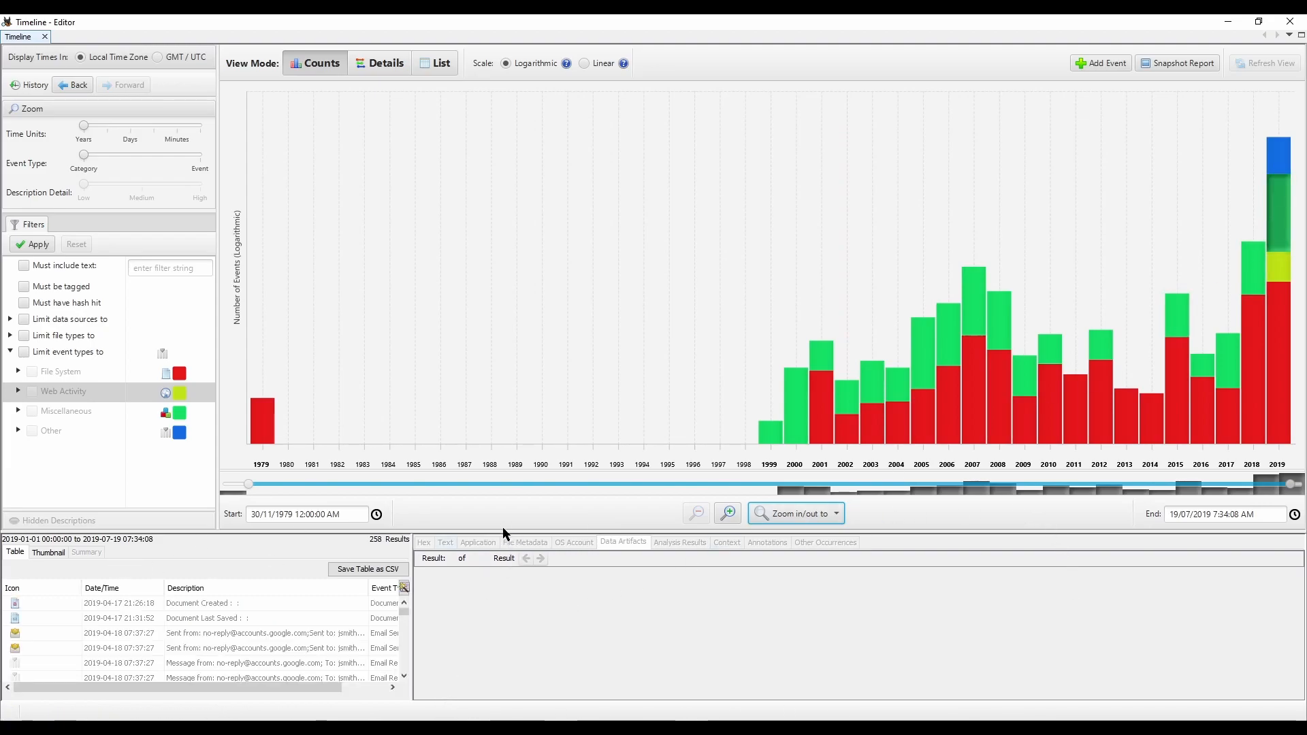
drag(504, 532, 499, 333)
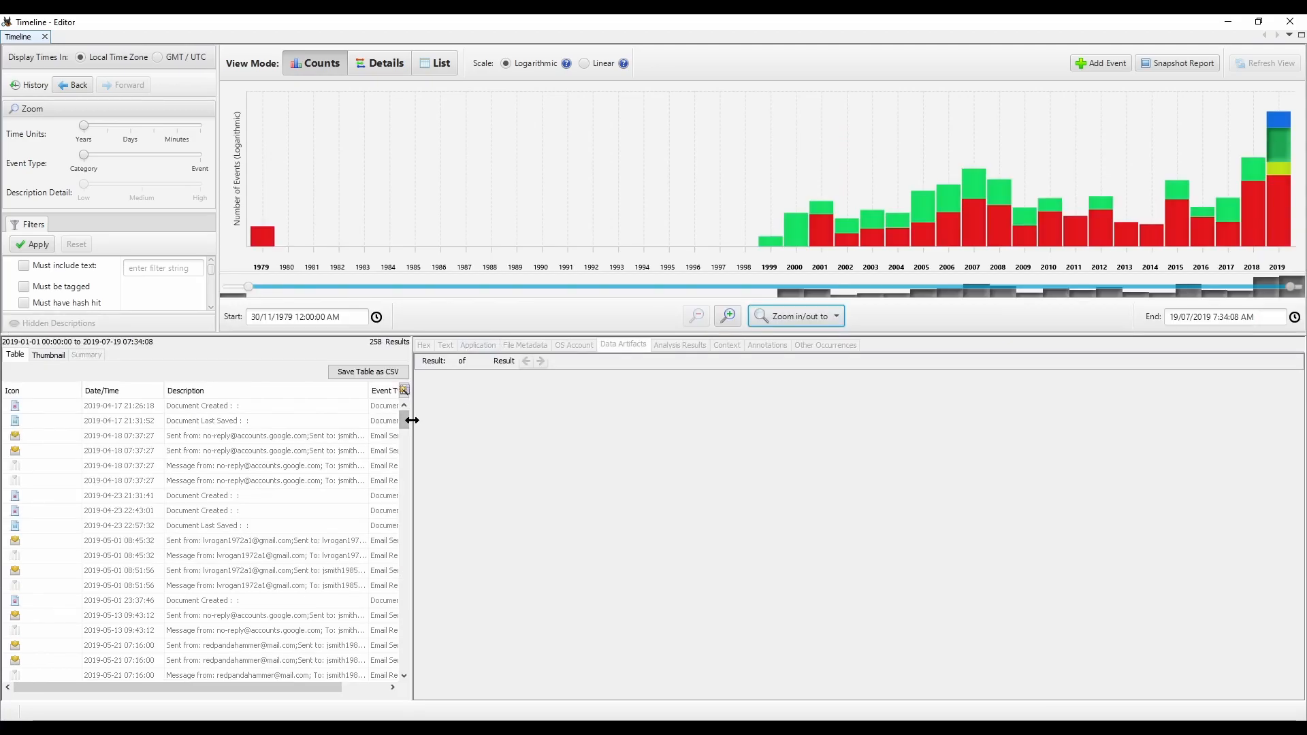
drag(419, 426, 613, 450)
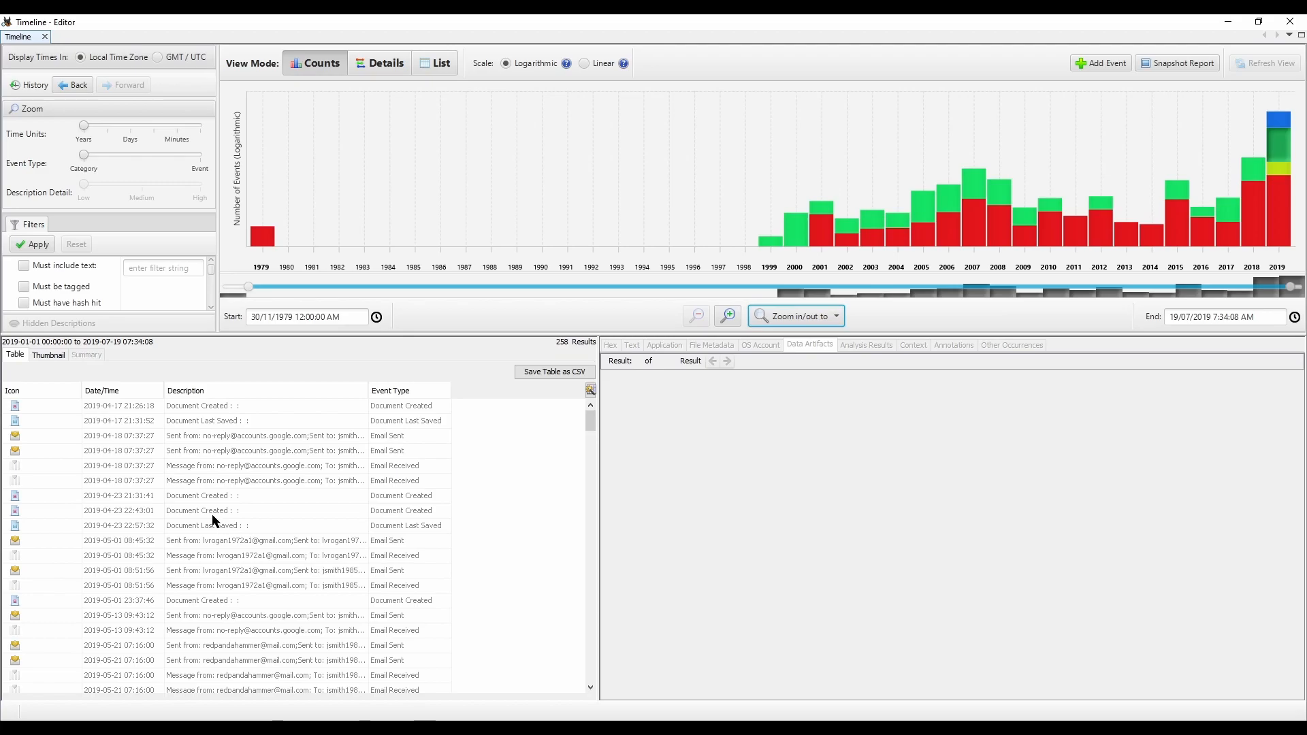
Step: Examine the Document Created and Document Last Saved events of 2019-04-17 and the four email events of 2019-04-18
click(202, 410)
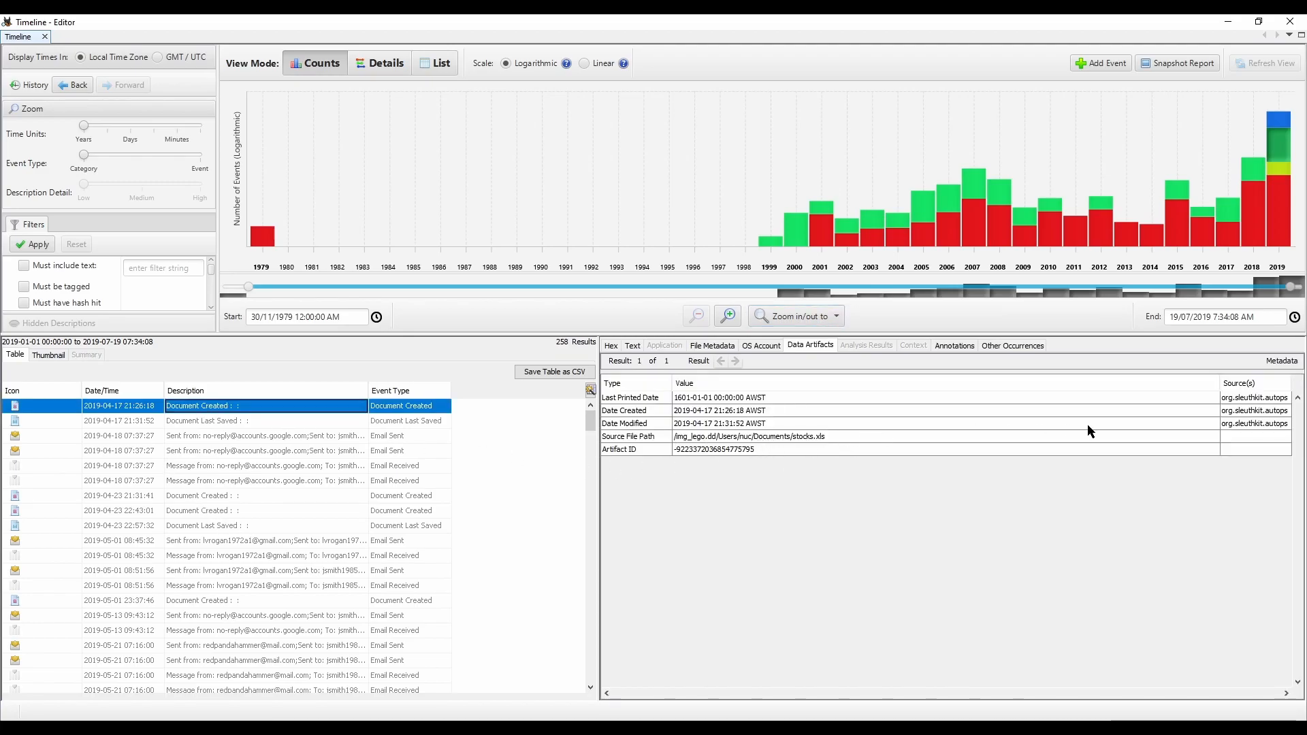
click(204, 422)
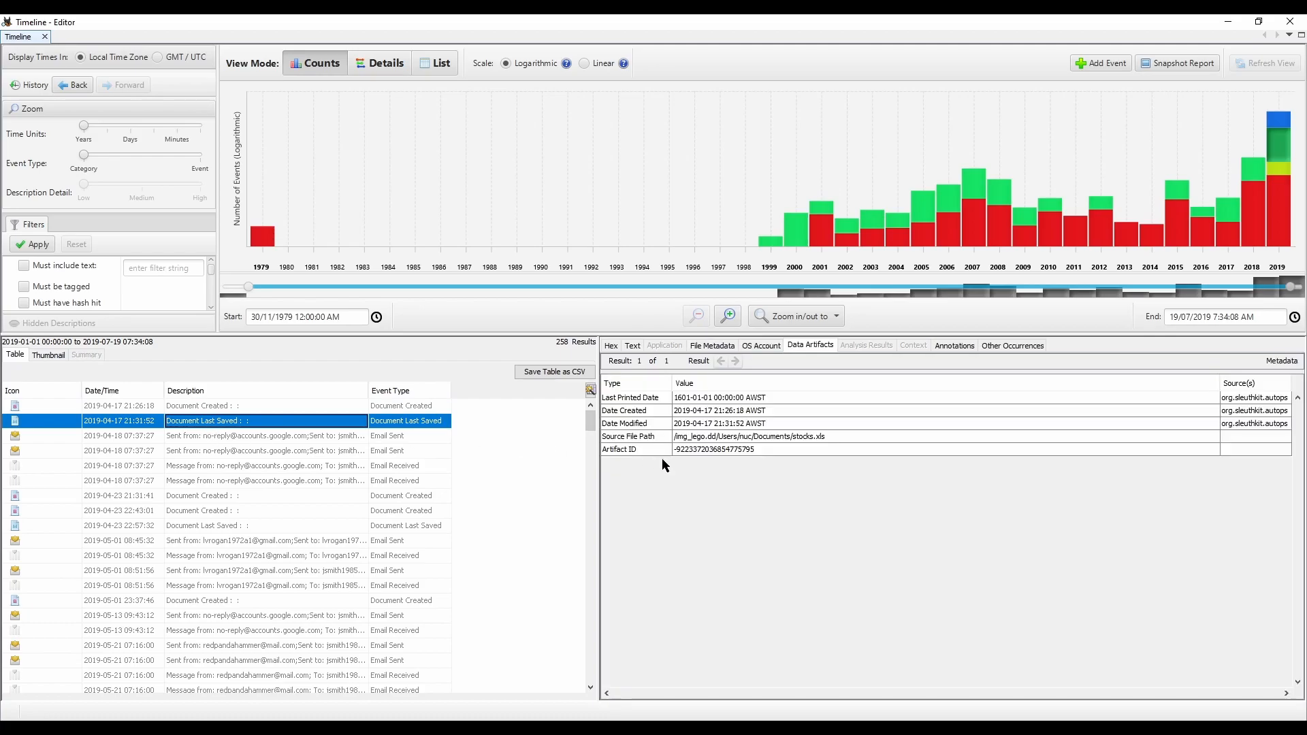
click(313, 438)
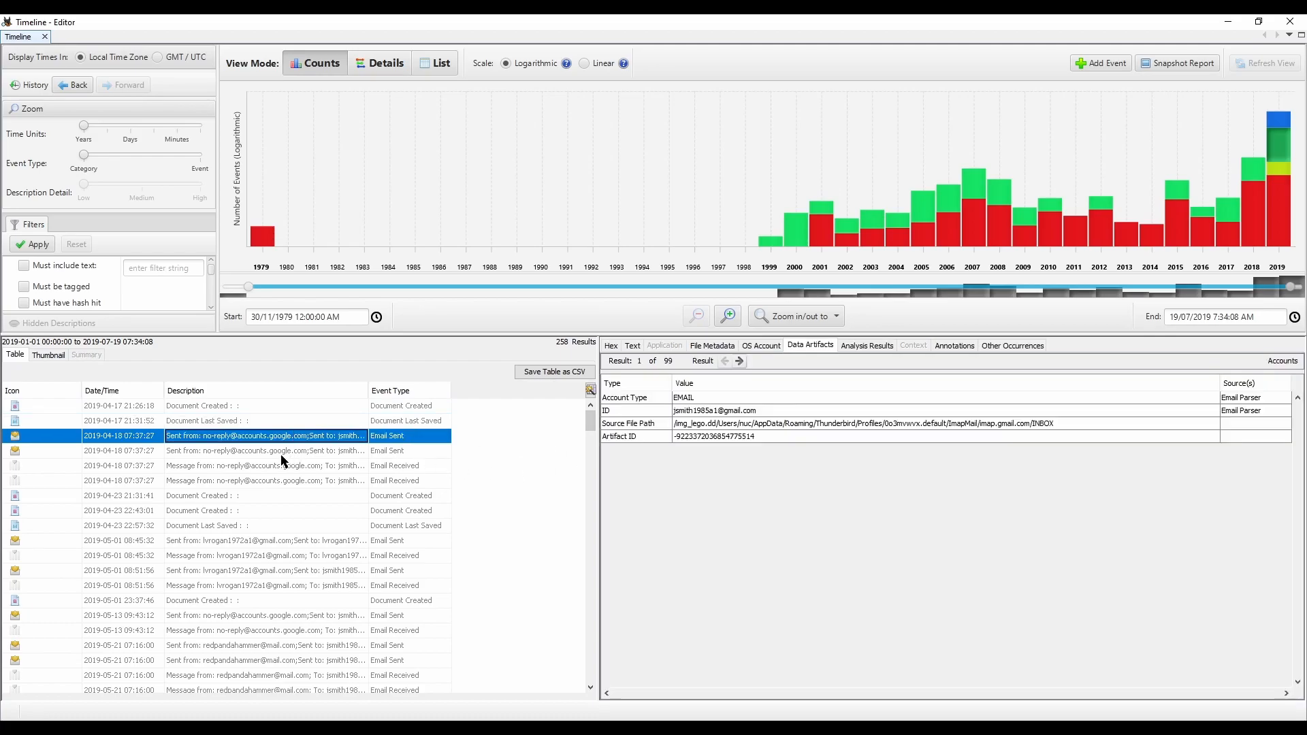
click(276, 452)
click(237, 467)
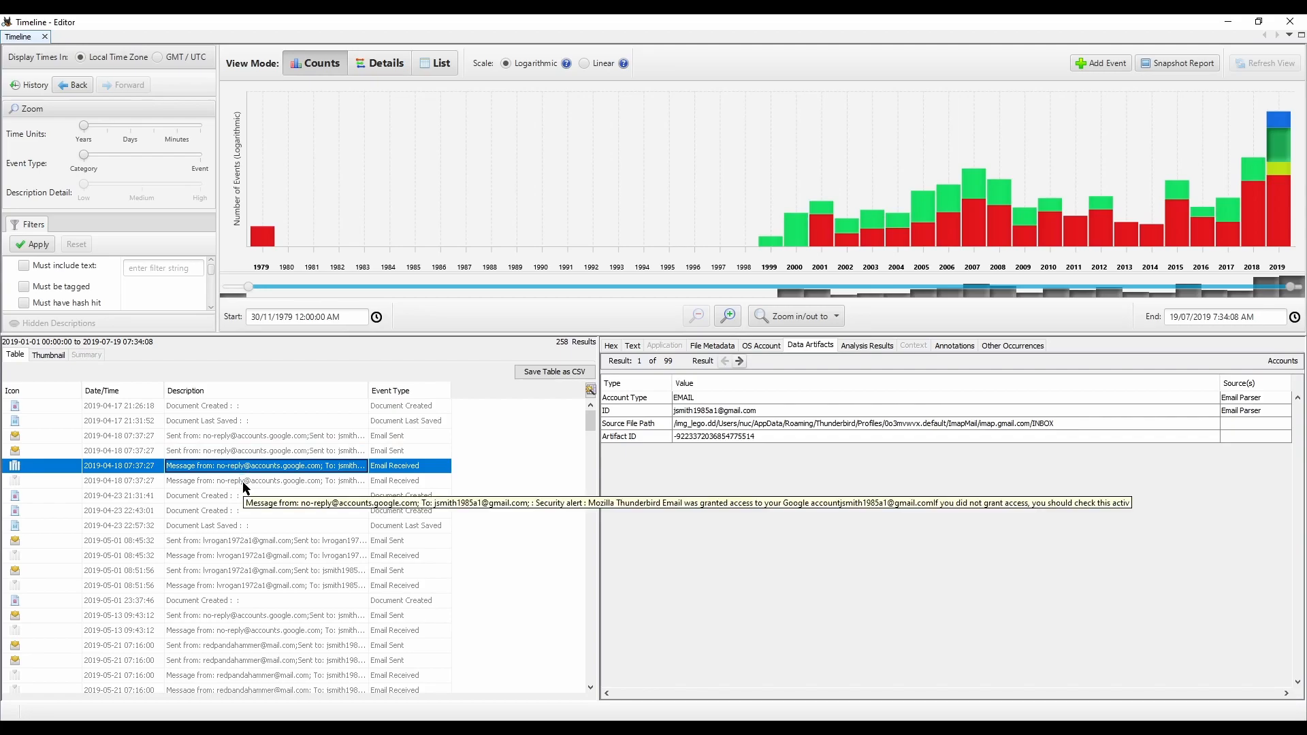
click(243, 481)
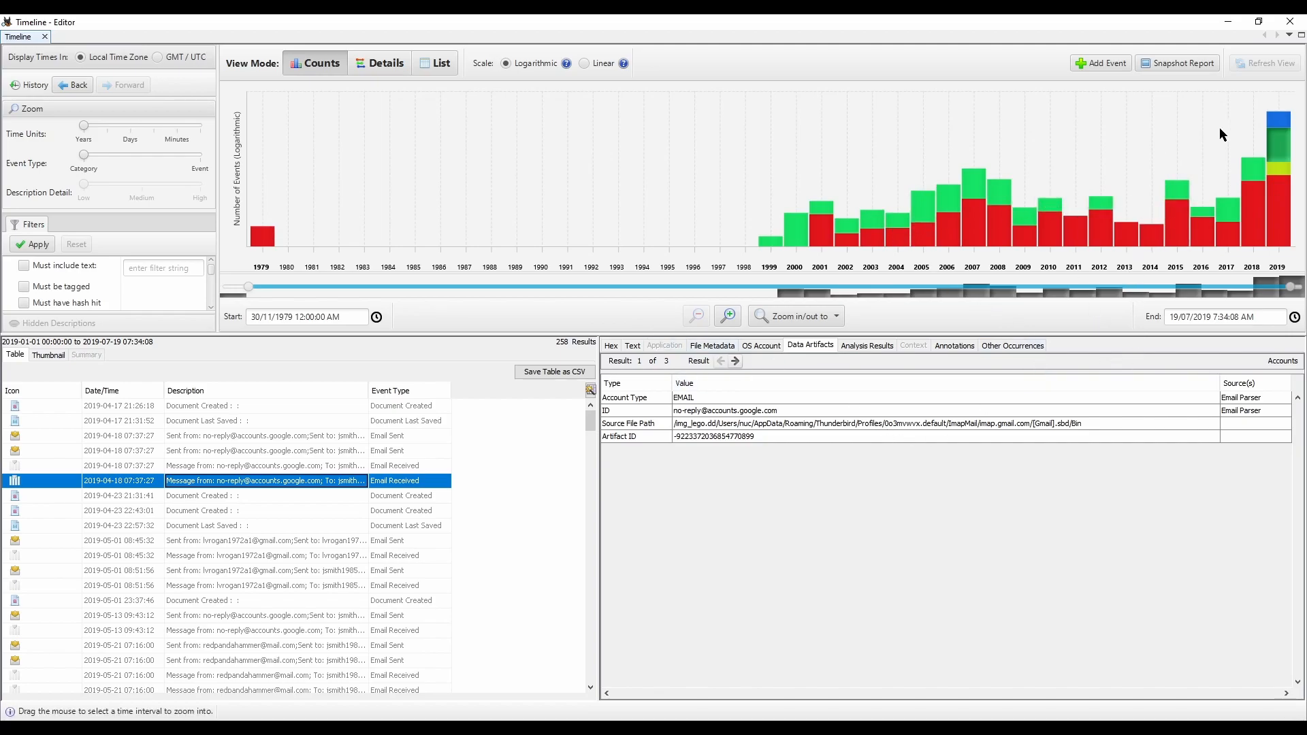
Step: Try again to zoom the chart into its most recent years by selecting an interval, and reset the range to All
drag(1146, 136, 1301, 225)
double_click(1199, 150)
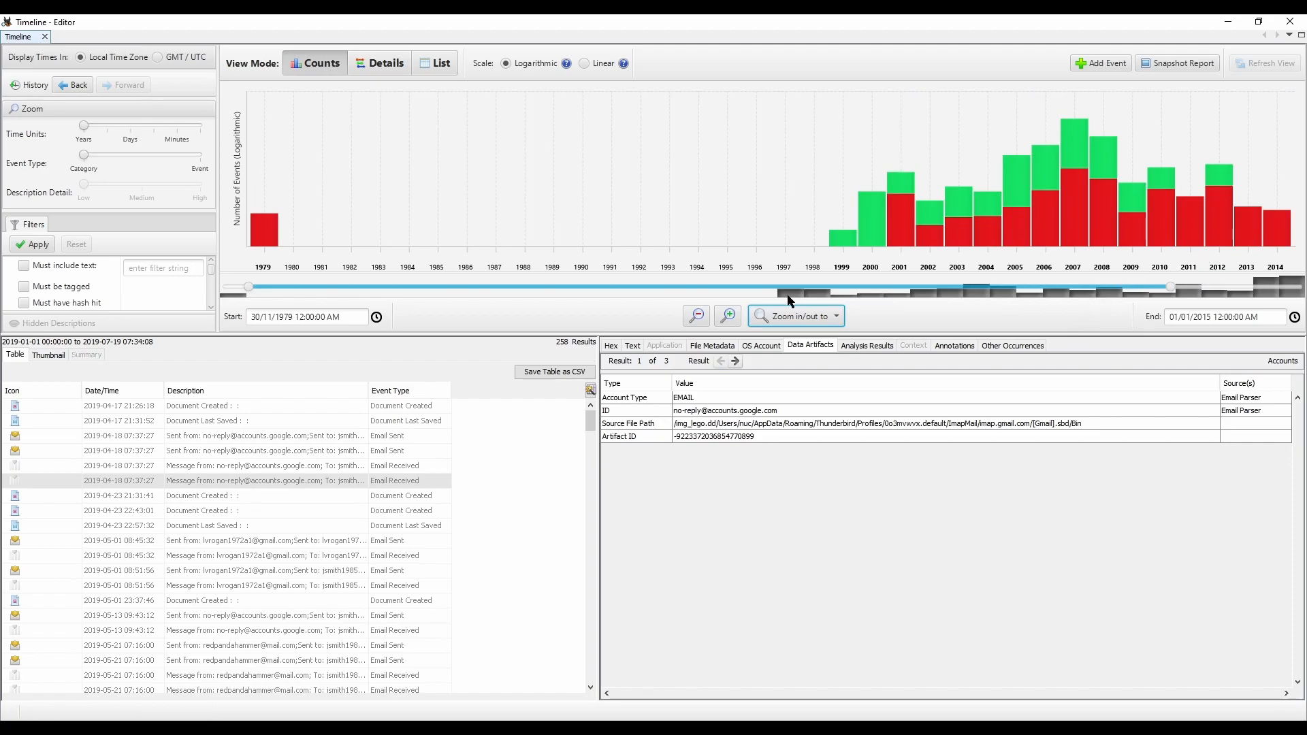
click(790, 320)
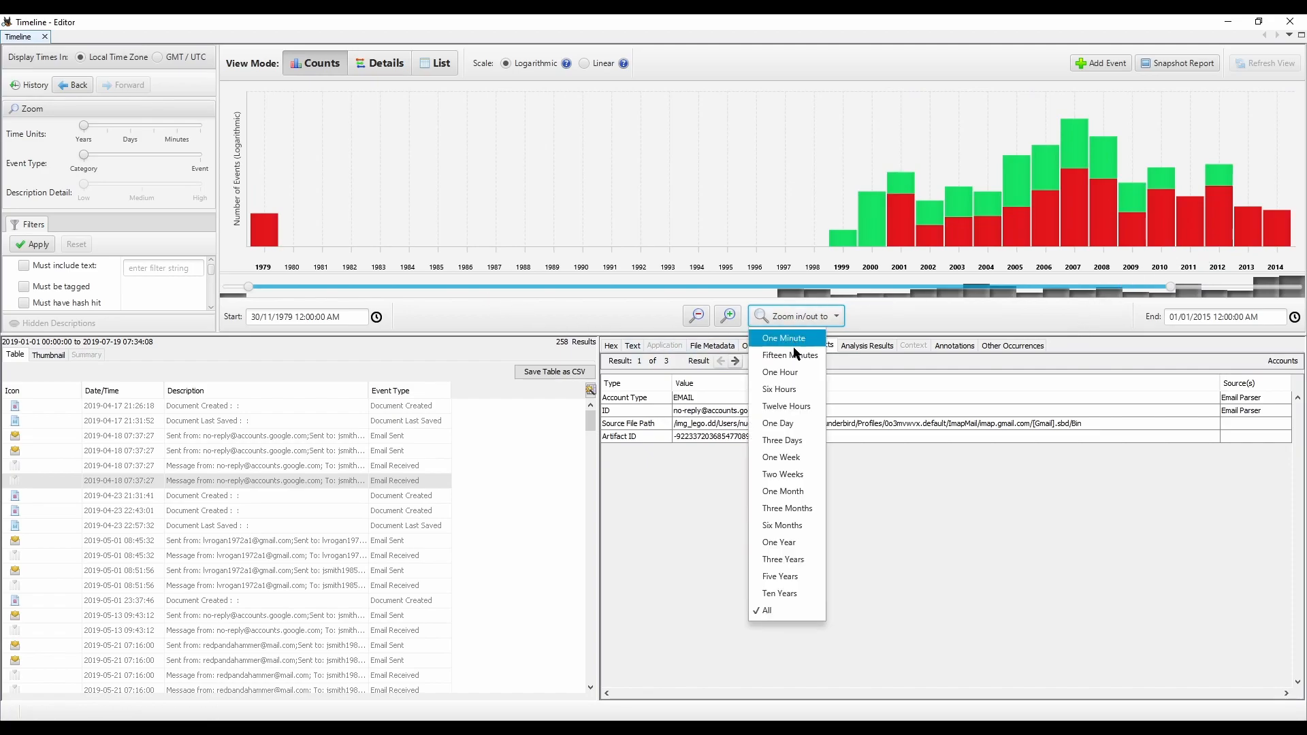
click(780, 614)
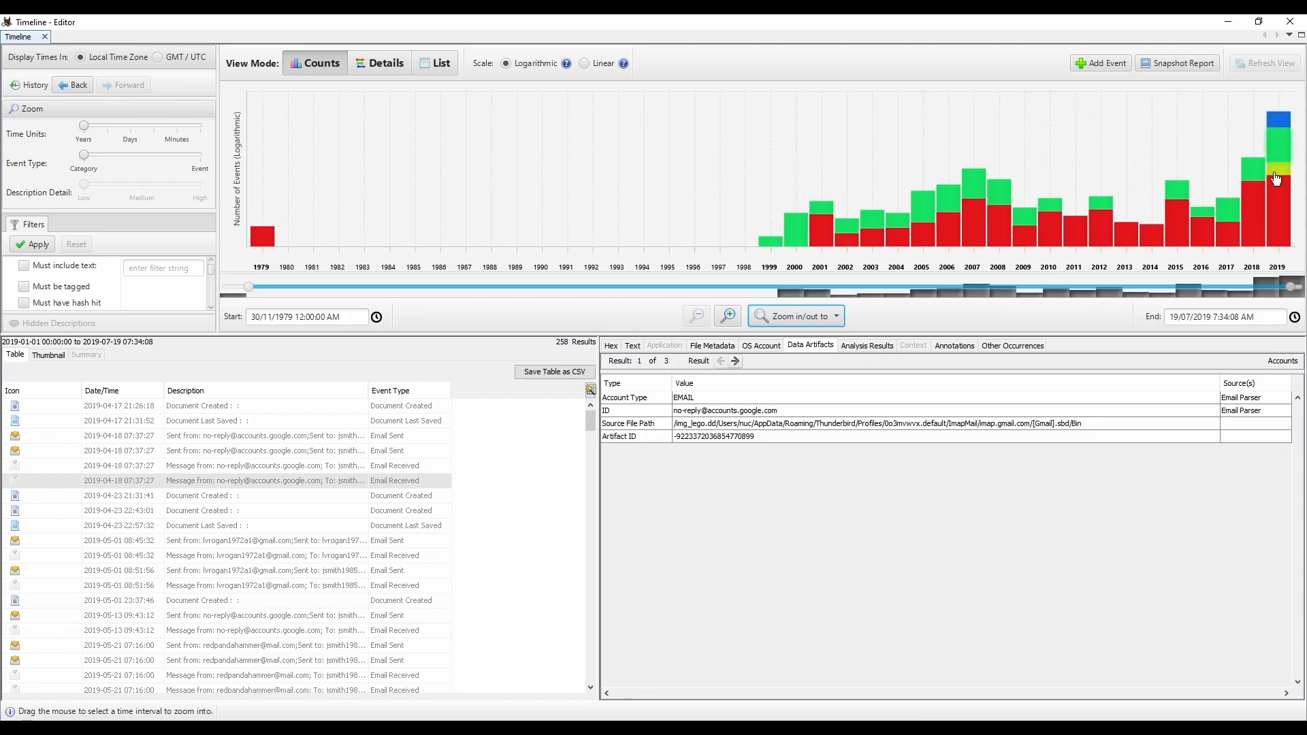
Step: Open 2019 by month, list April's Web Activity events, and examine the google.com search and live.com cookie entries
click(1279, 122)
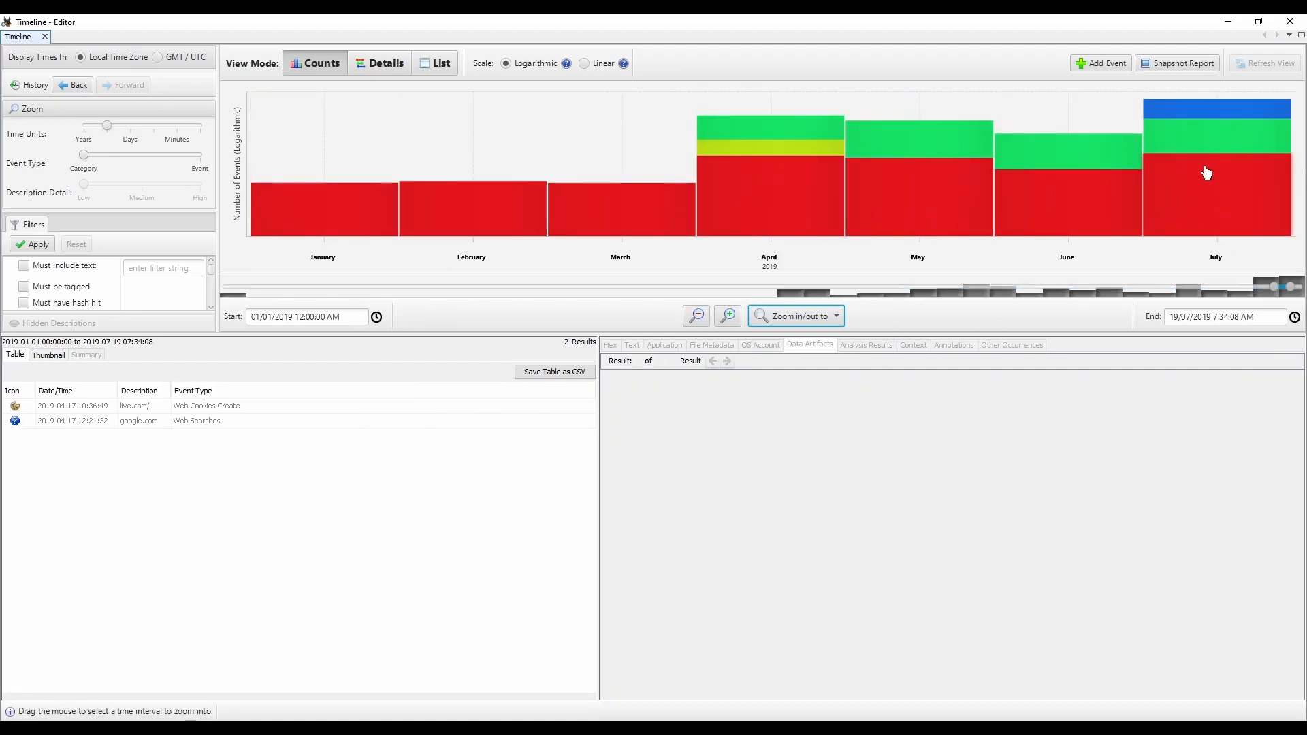
click(747, 152)
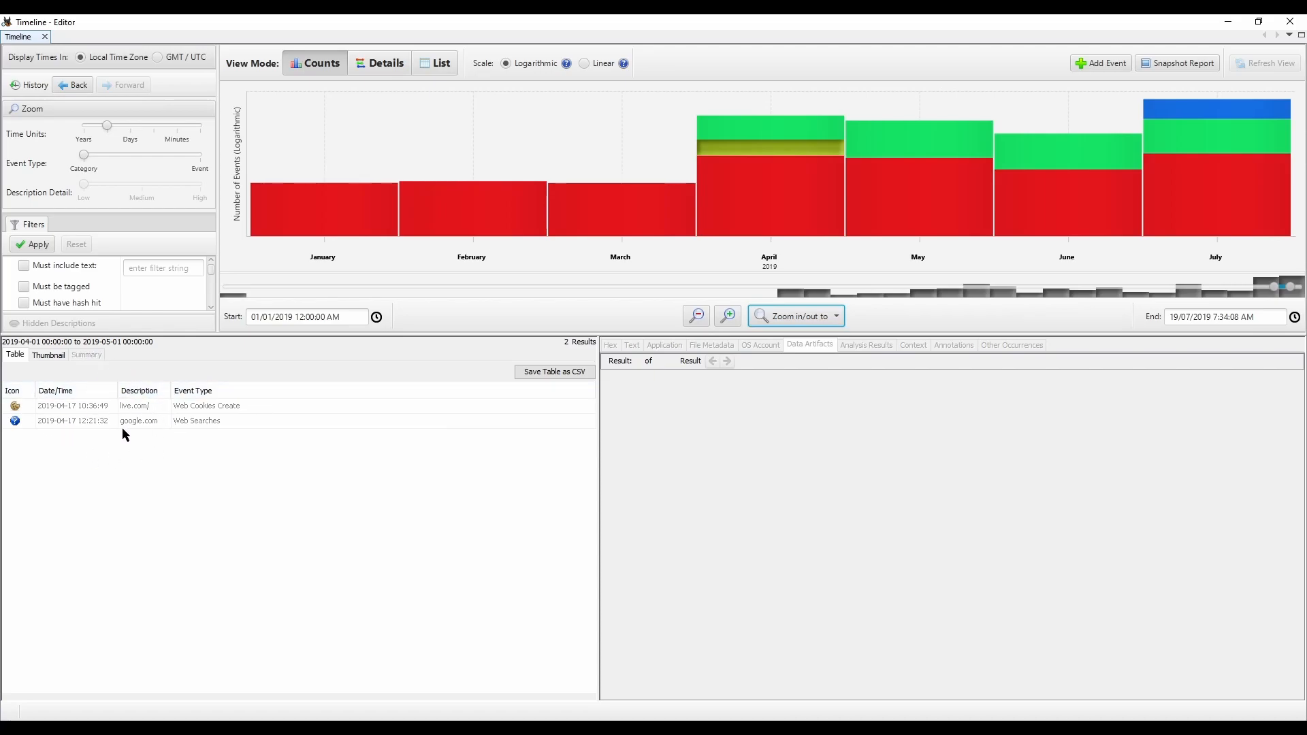
click(40, 421)
double_click(739, 398)
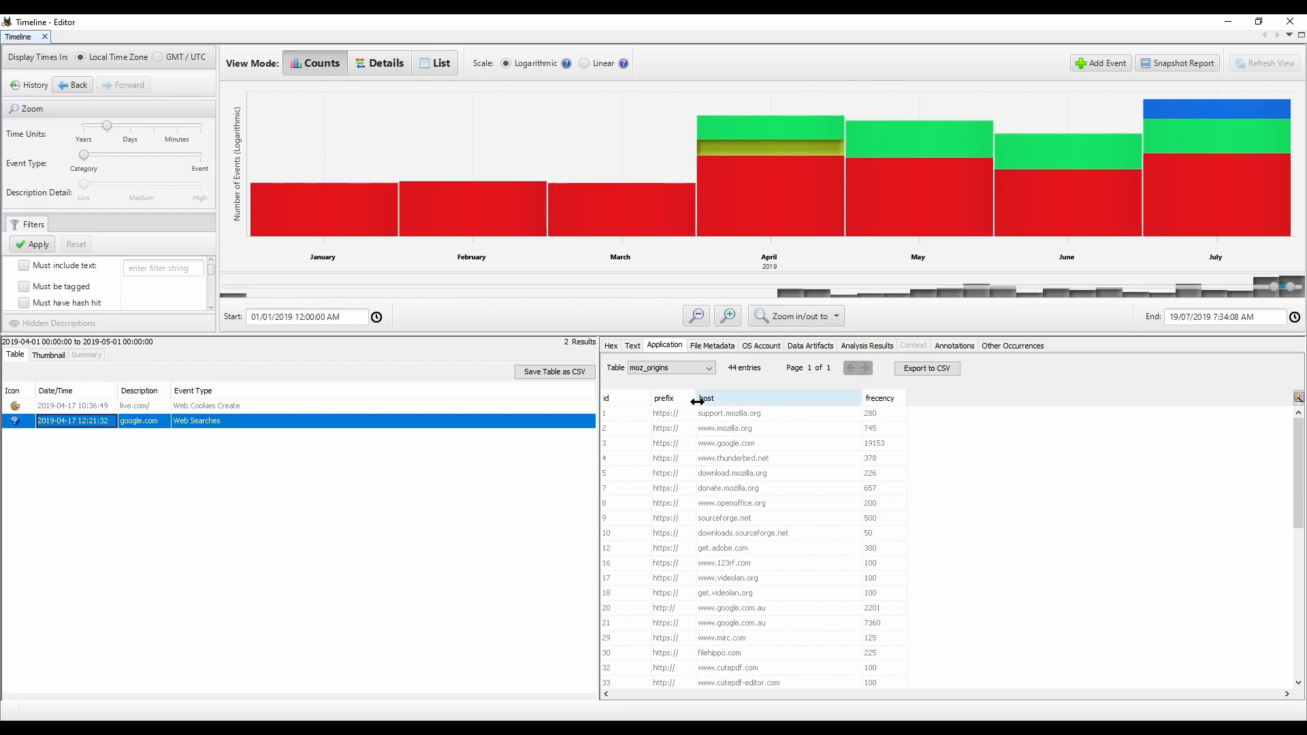
scroll(790, 516, down, 8)
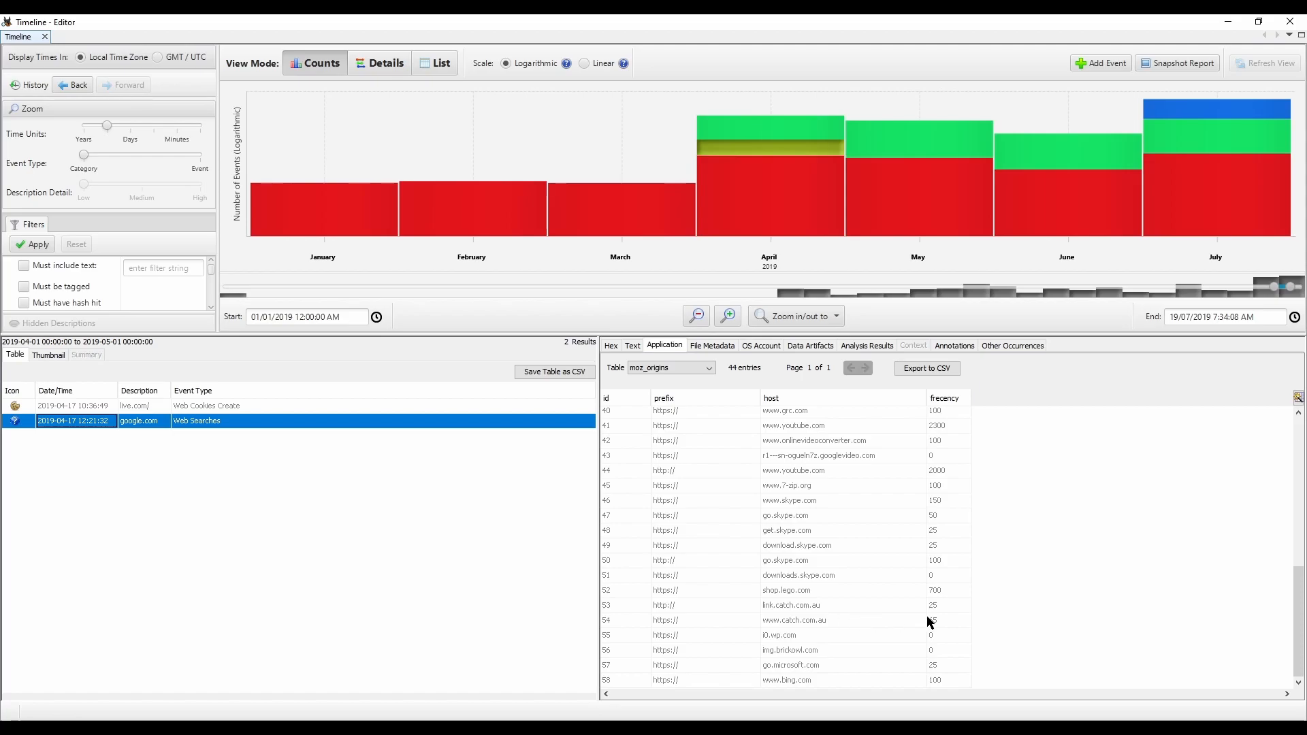
click(139, 406)
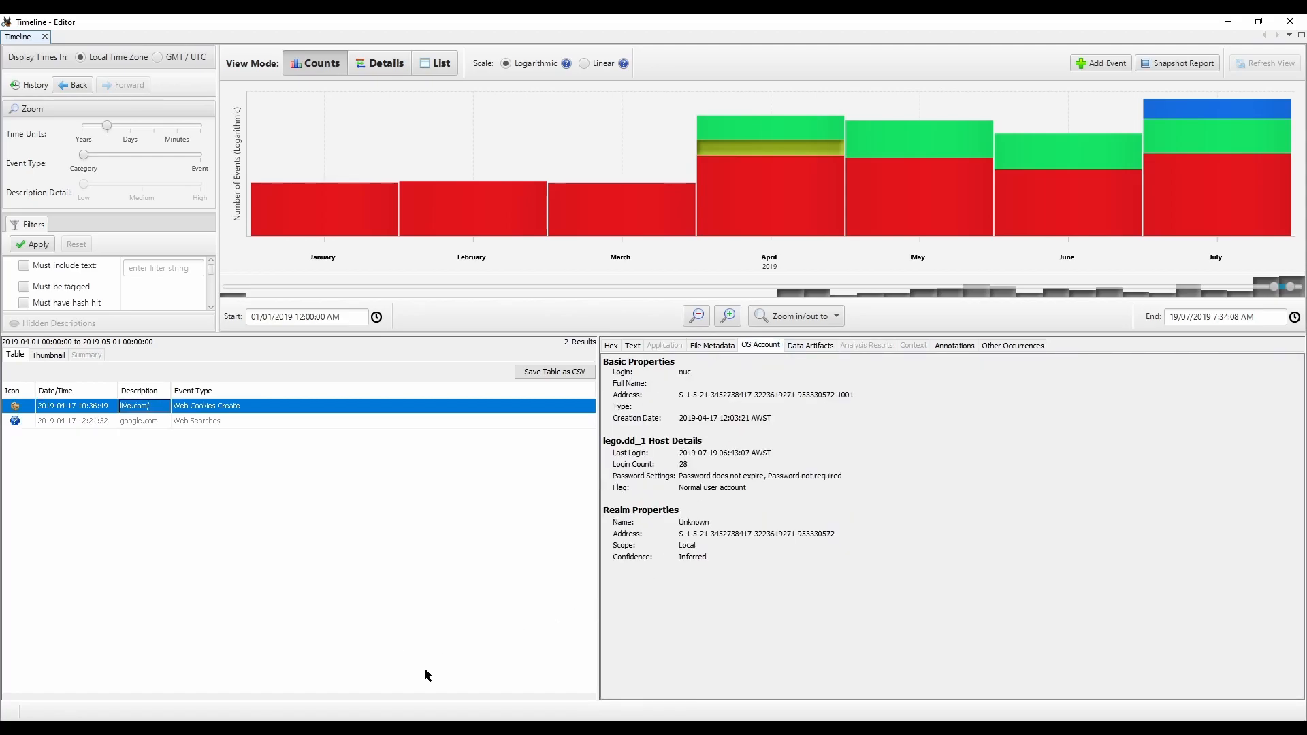
Step: Return the chart to the full time range and enlarge the chart and filter area
click(796, 316)
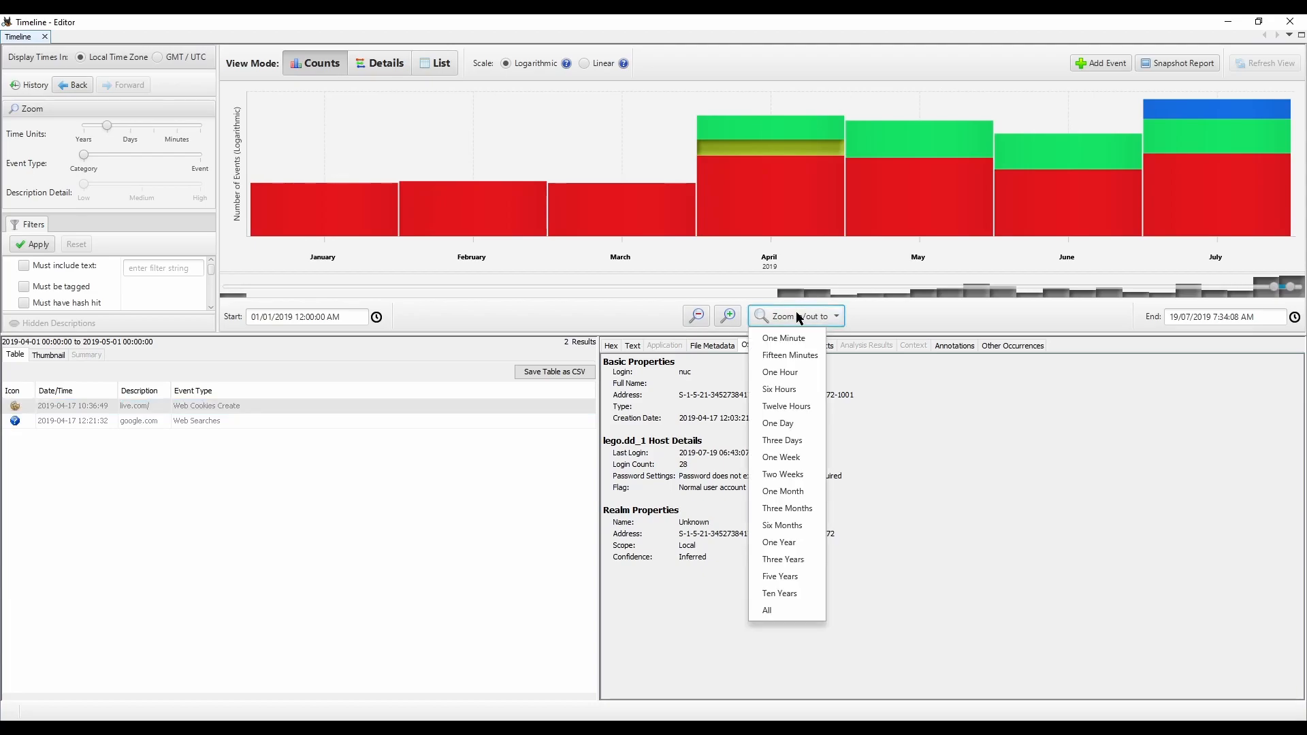
click(767, 611)
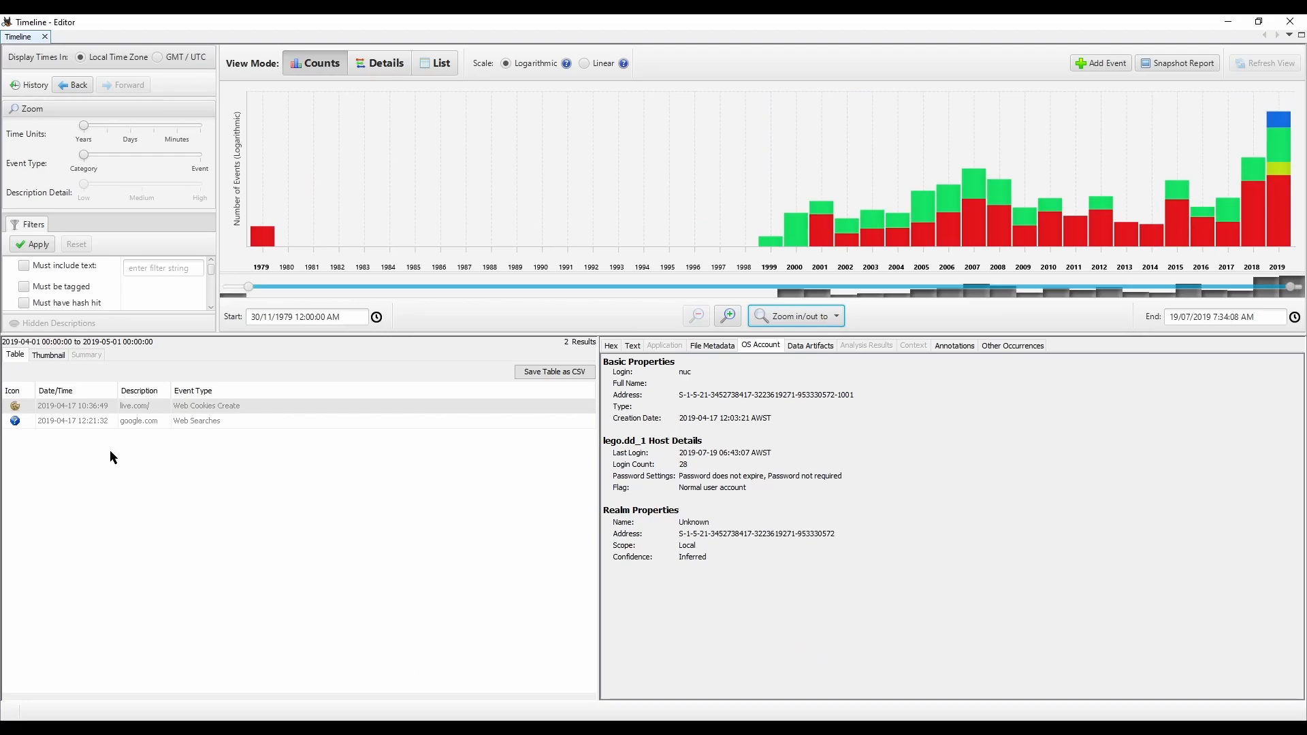
drag(196, 336, 242, 458)
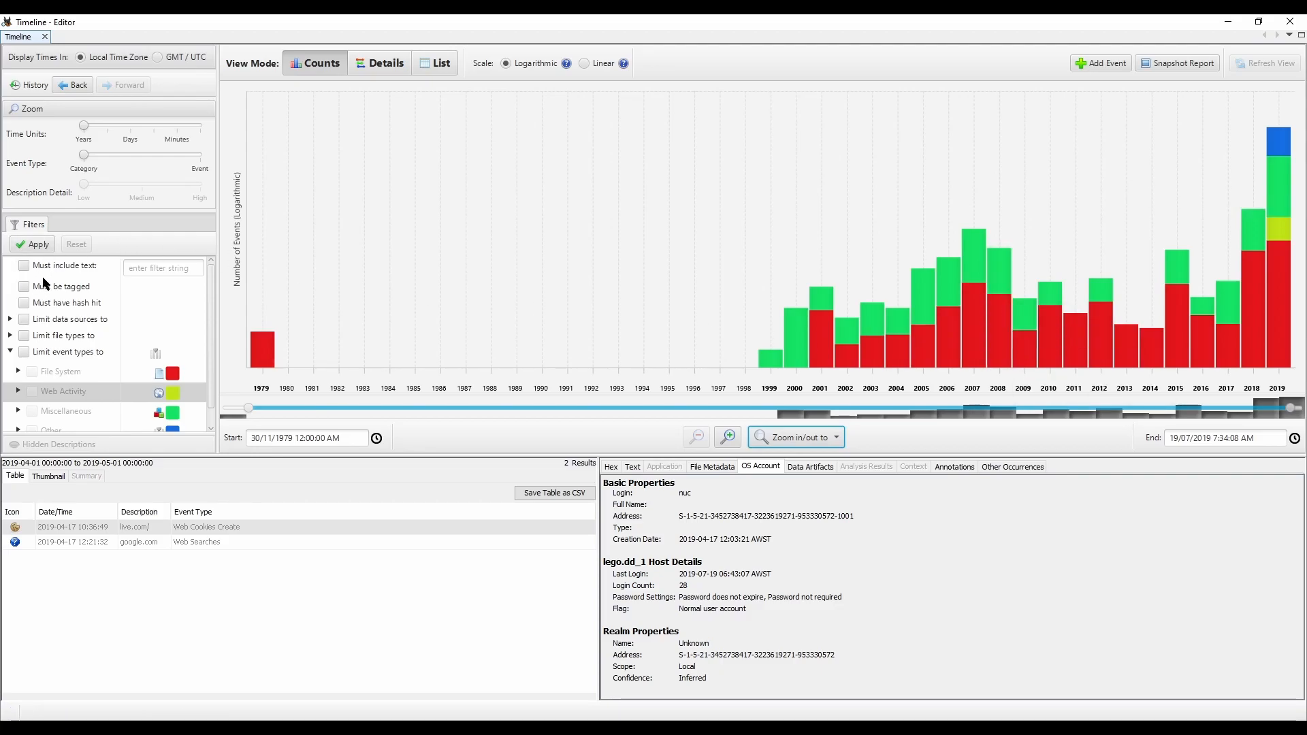
Step: Filter the timeline to tagged events only, and list the tagged File System events of 2019
click(24, 287)
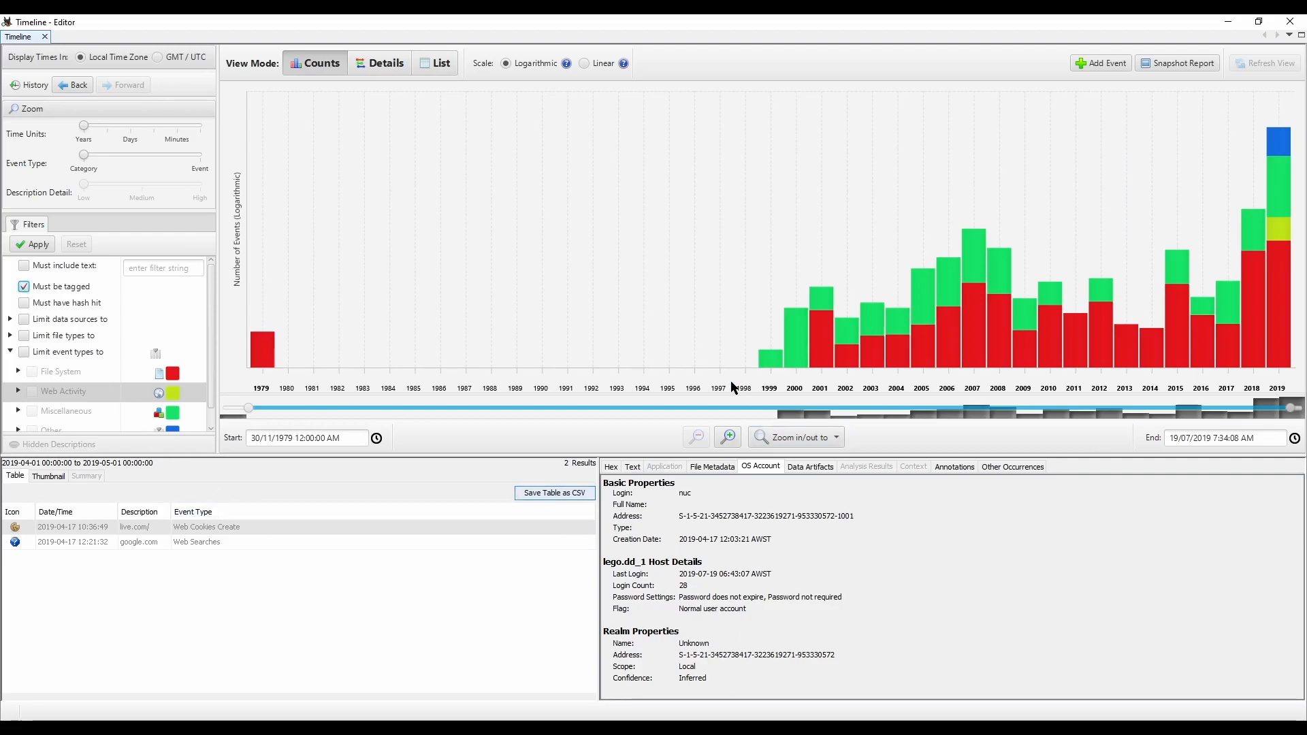
click(32, 243)
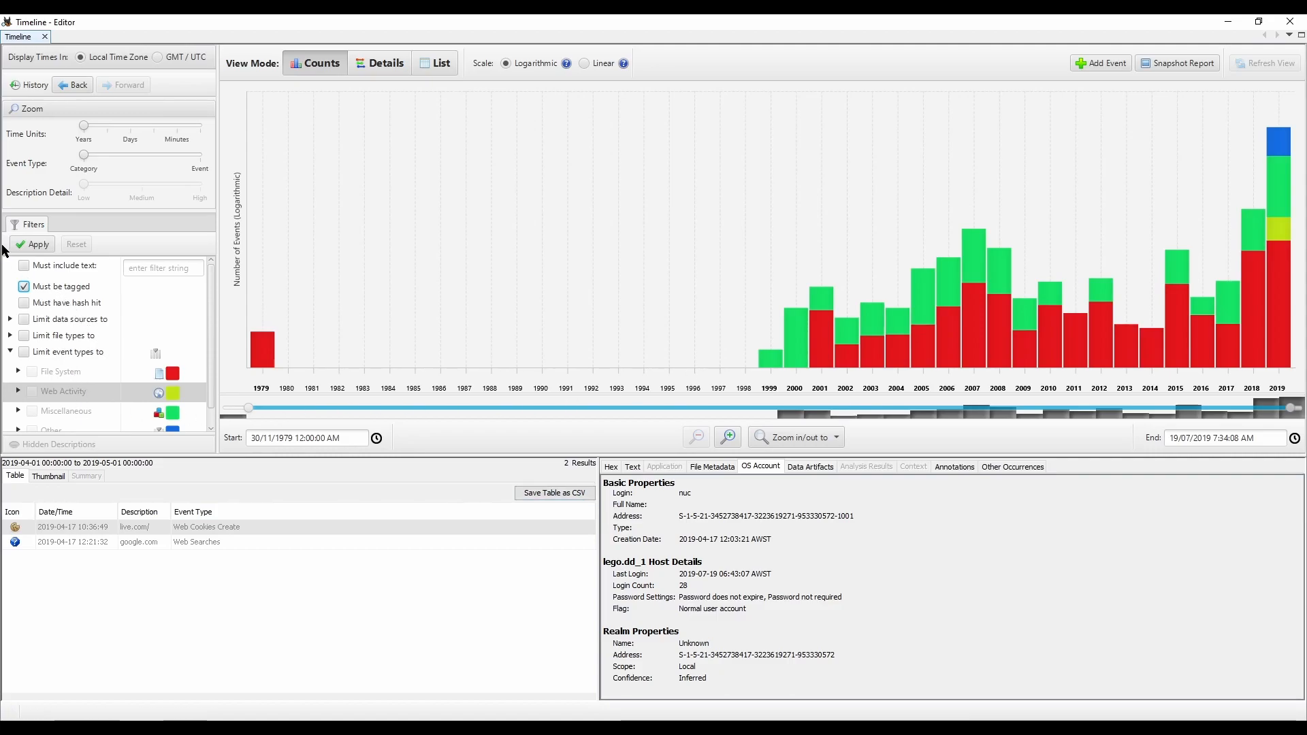
click(1279, 262)
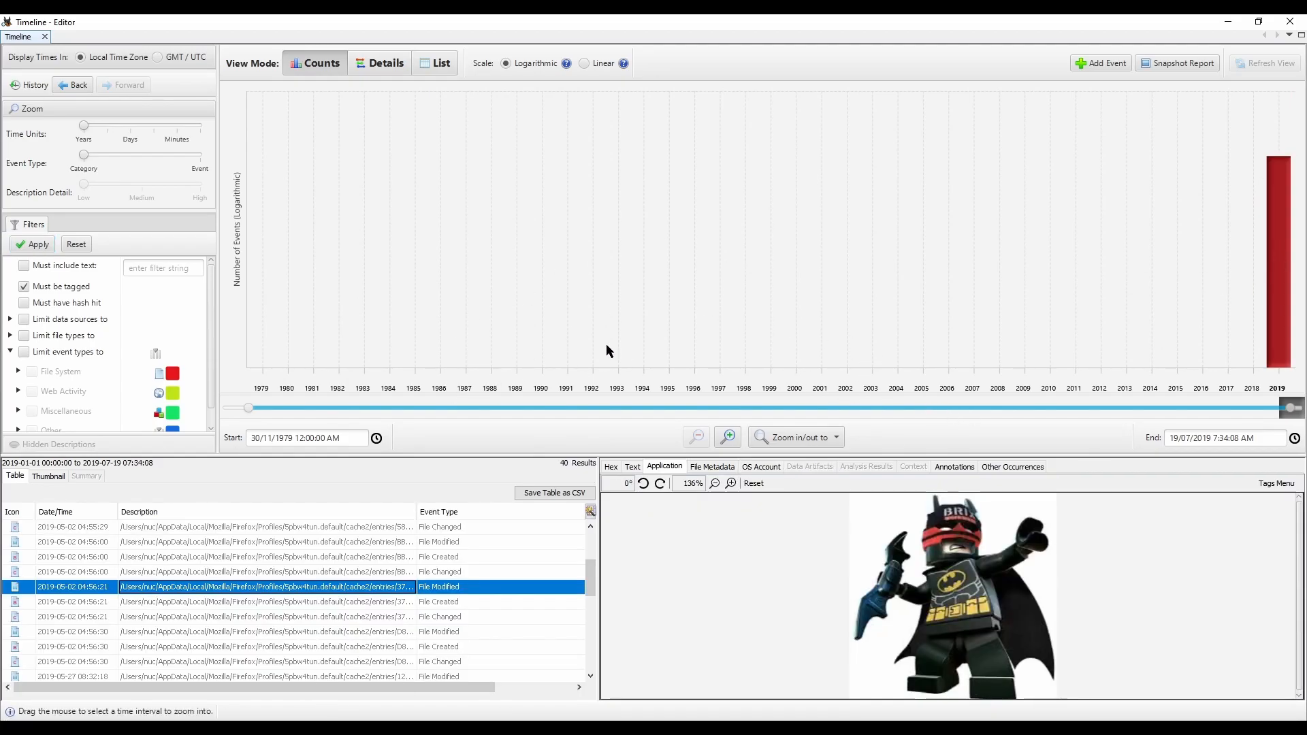
Step: Close the Timeline and the Autopsy case window, and write the line "gfkfhkdhsdk.bjh" in a blank Notepad document
click(1289, 21)
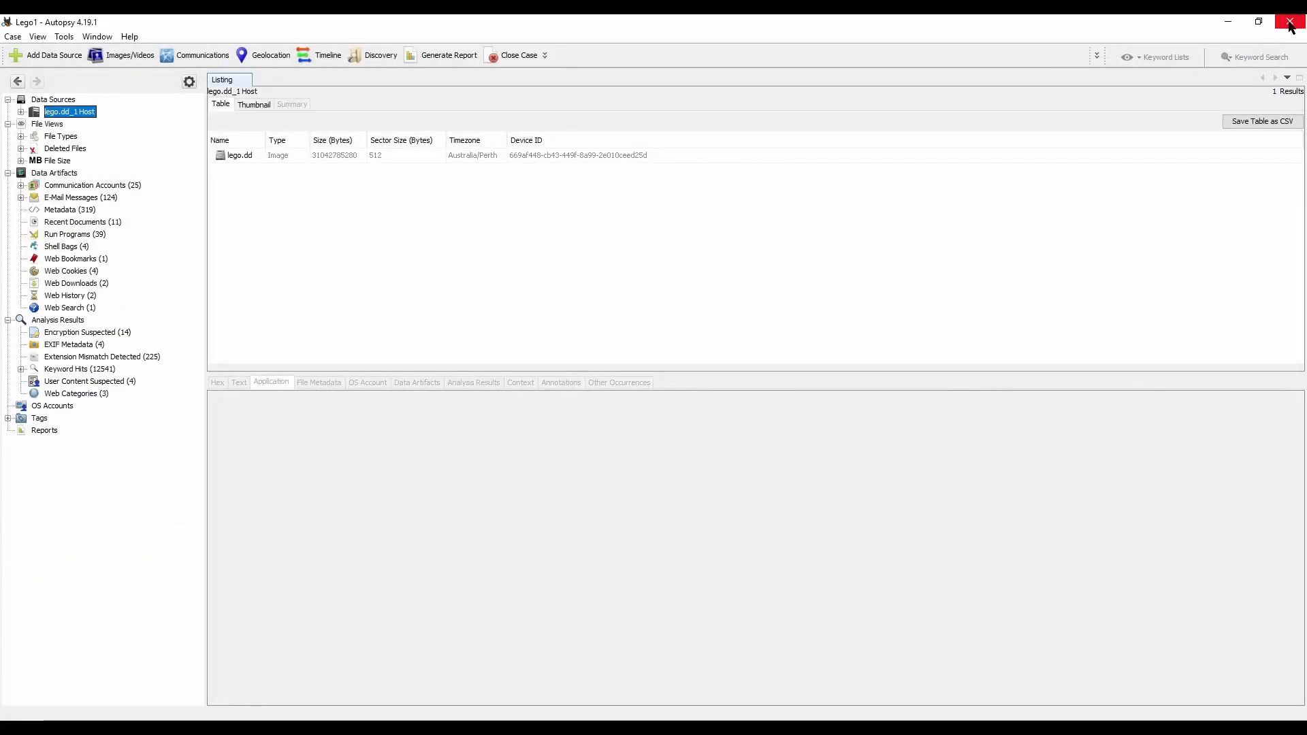
click(1290, 24)
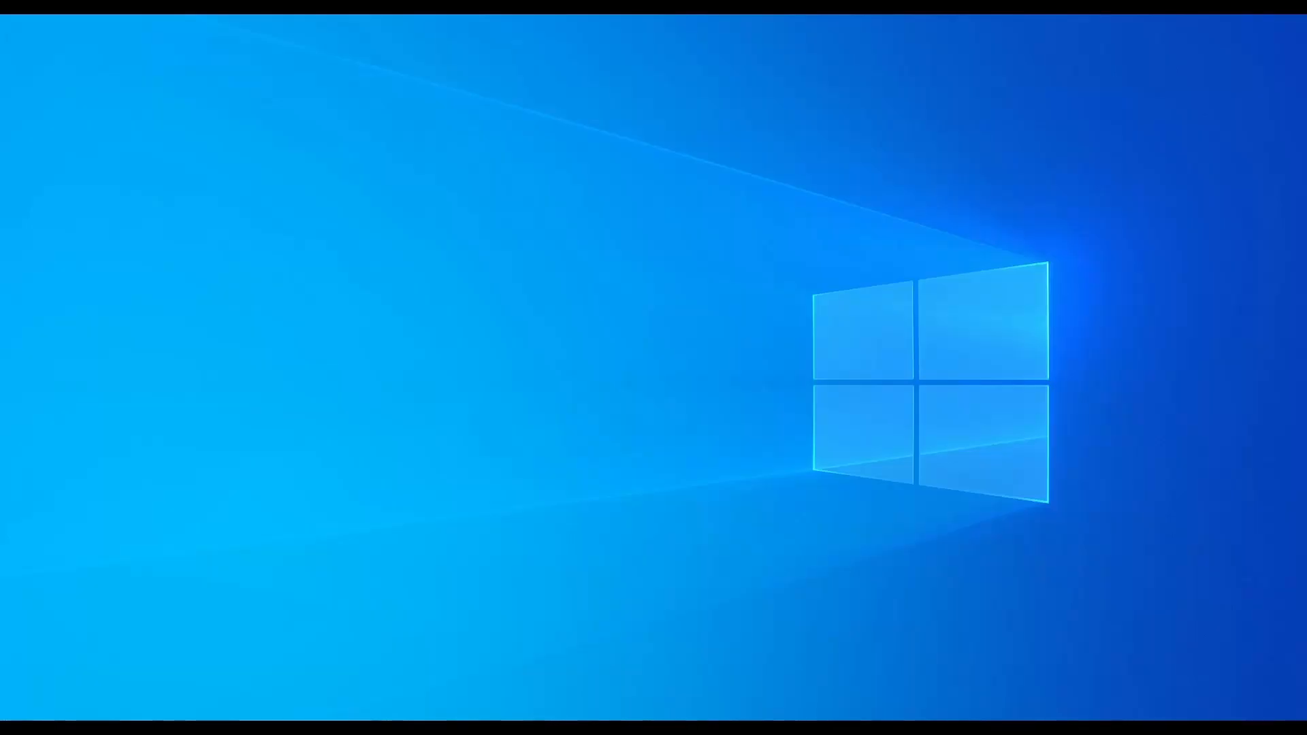
drag(248, 175, 516, 92)
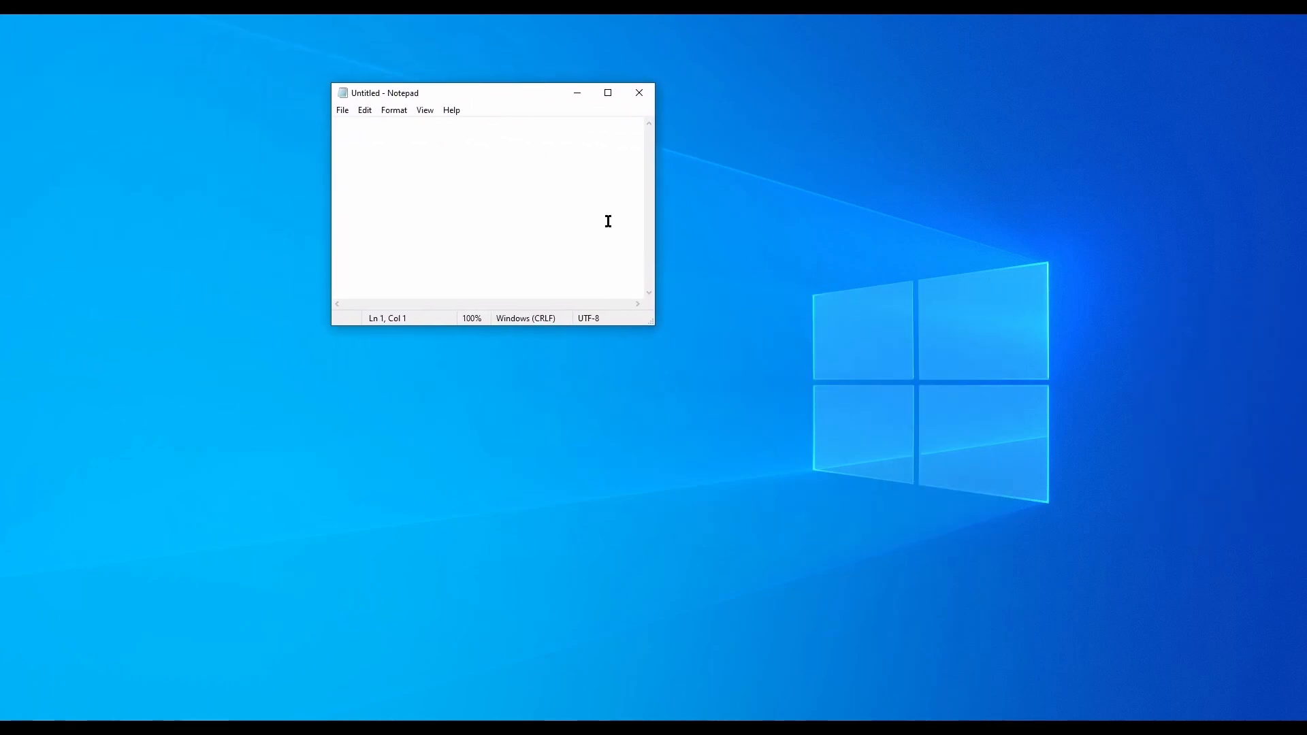
text(gfkfhkdhsdk.txt)
Step: Save the Notepad document to the Desktop as mac_times.txt, replacing the existing file, and minimize the editor
click(342, 110)
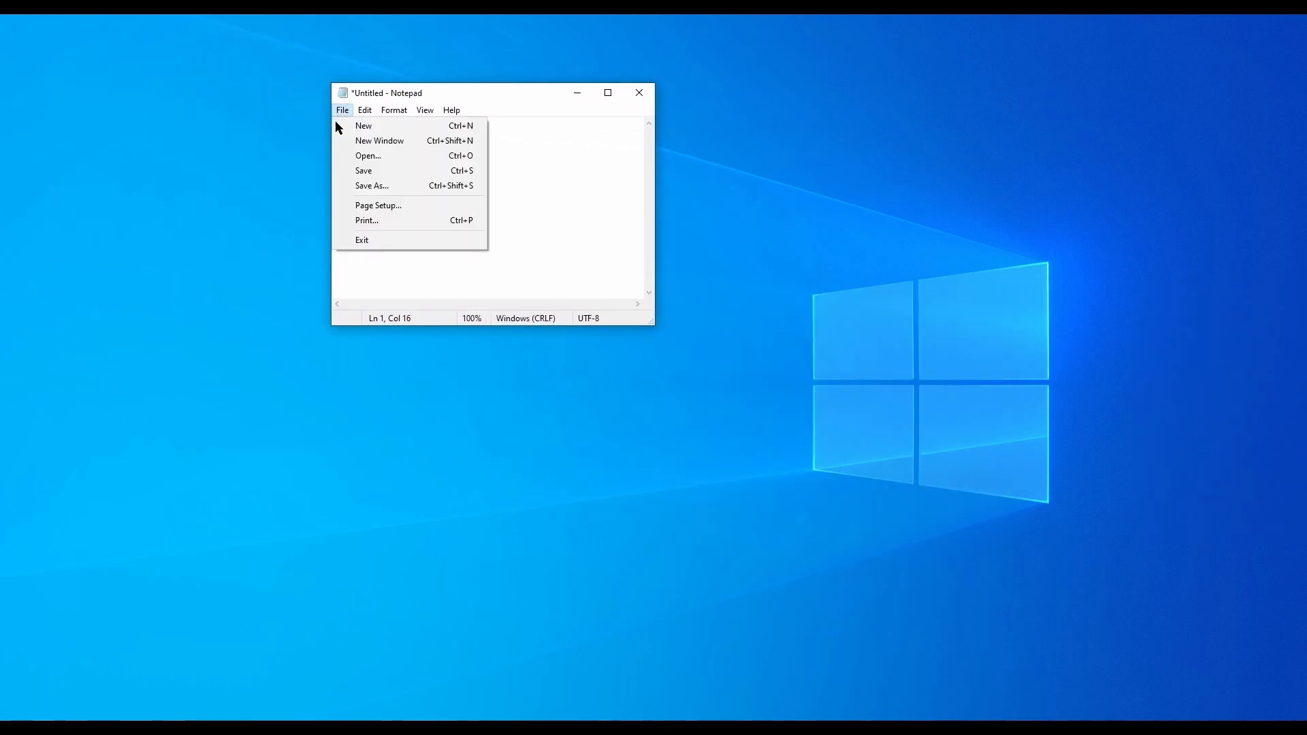
click(349, 186)
click(395, 361)
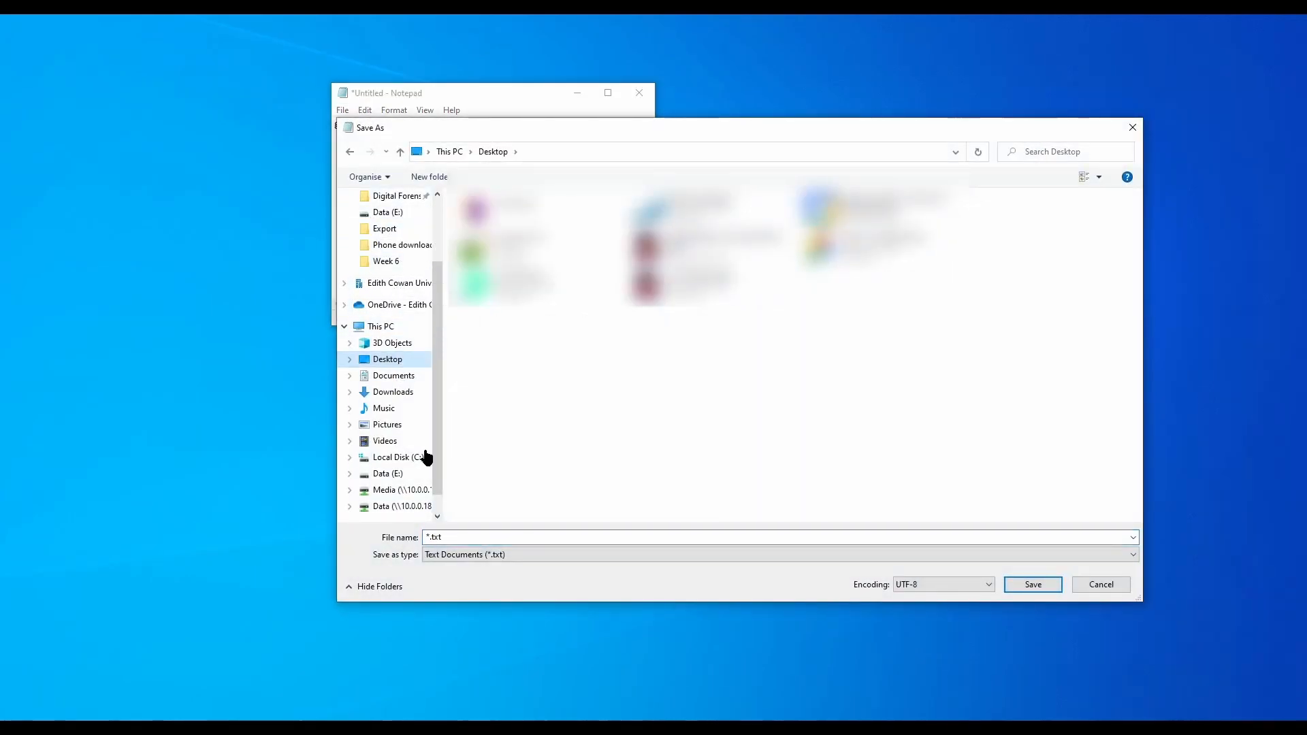
click(425, 538)
click(425, 538)
key(Delete)
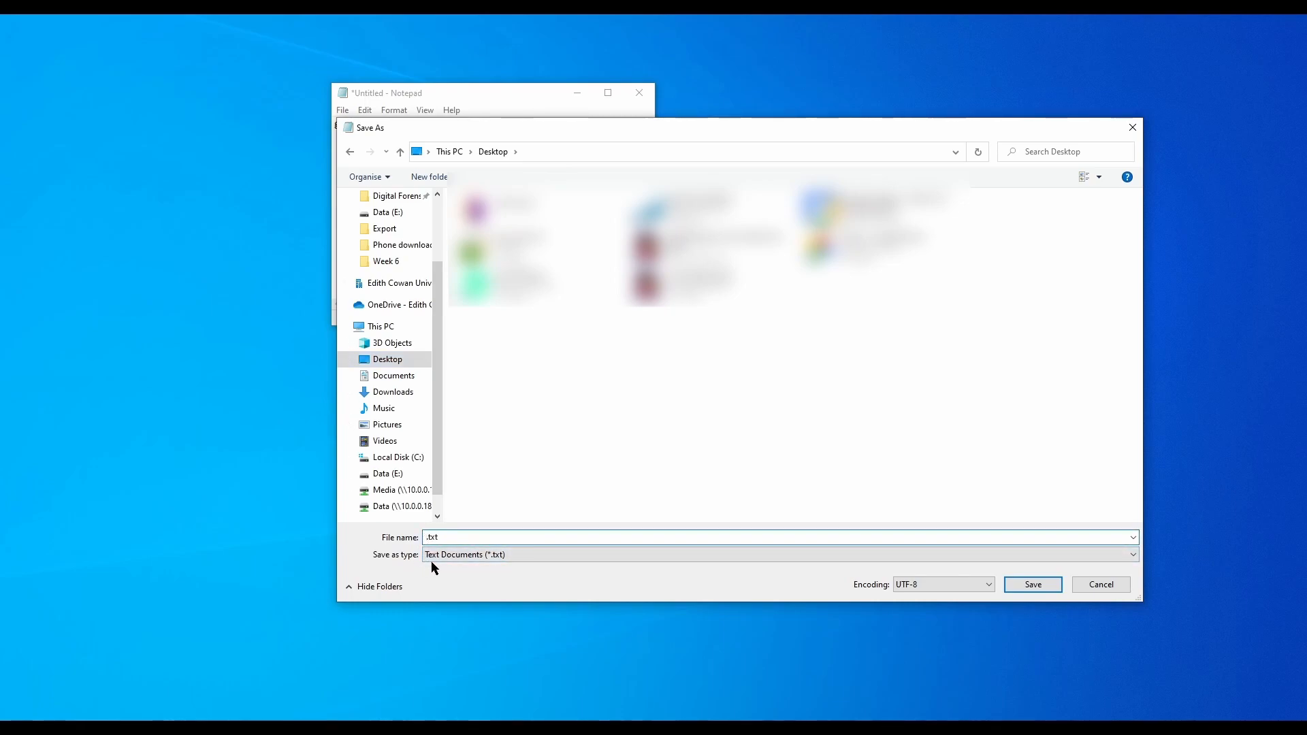
text(mac_times)
key(Return)
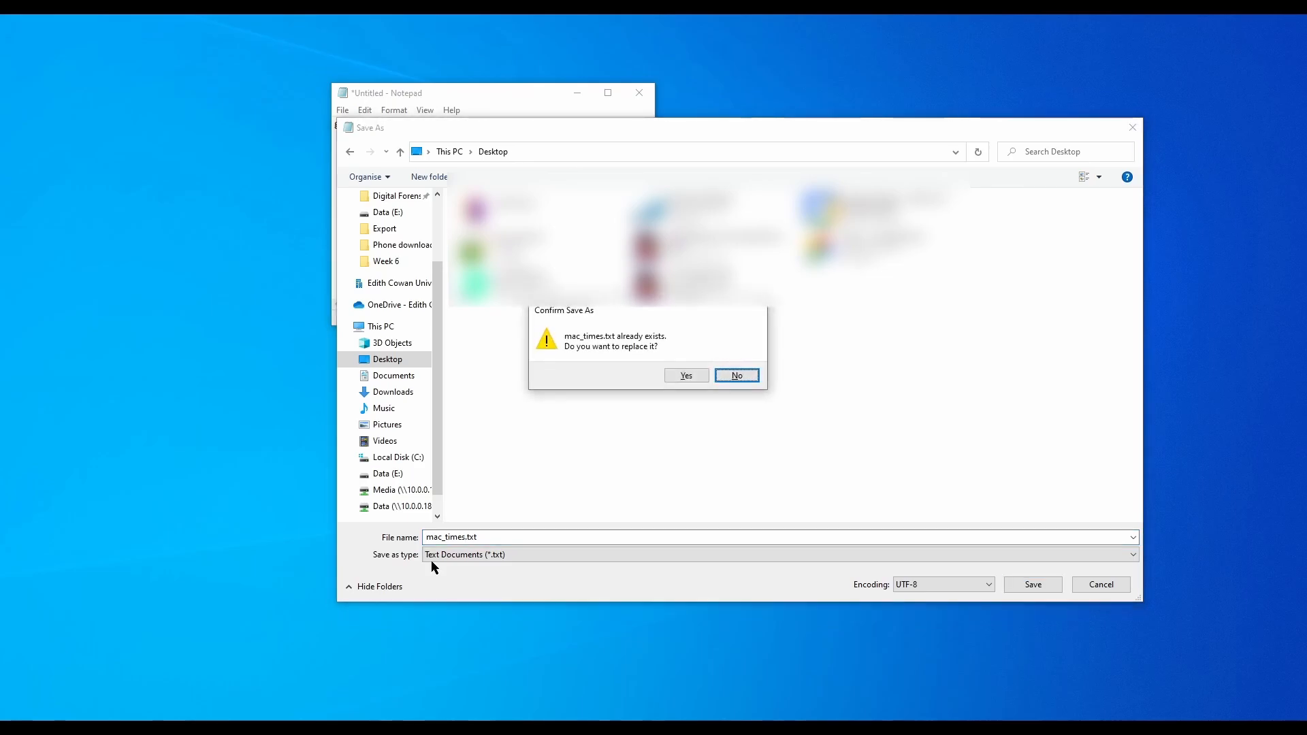
key(Left)
key(Return)
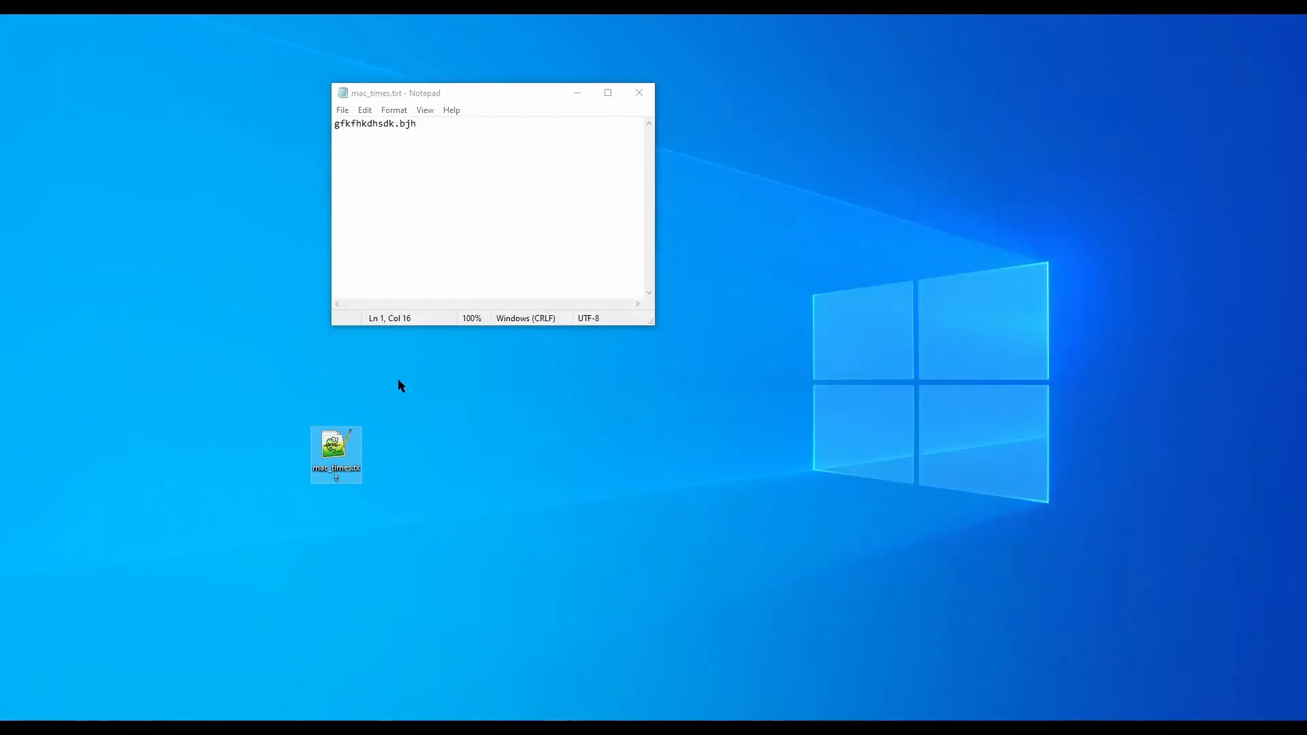
click(579, 92)
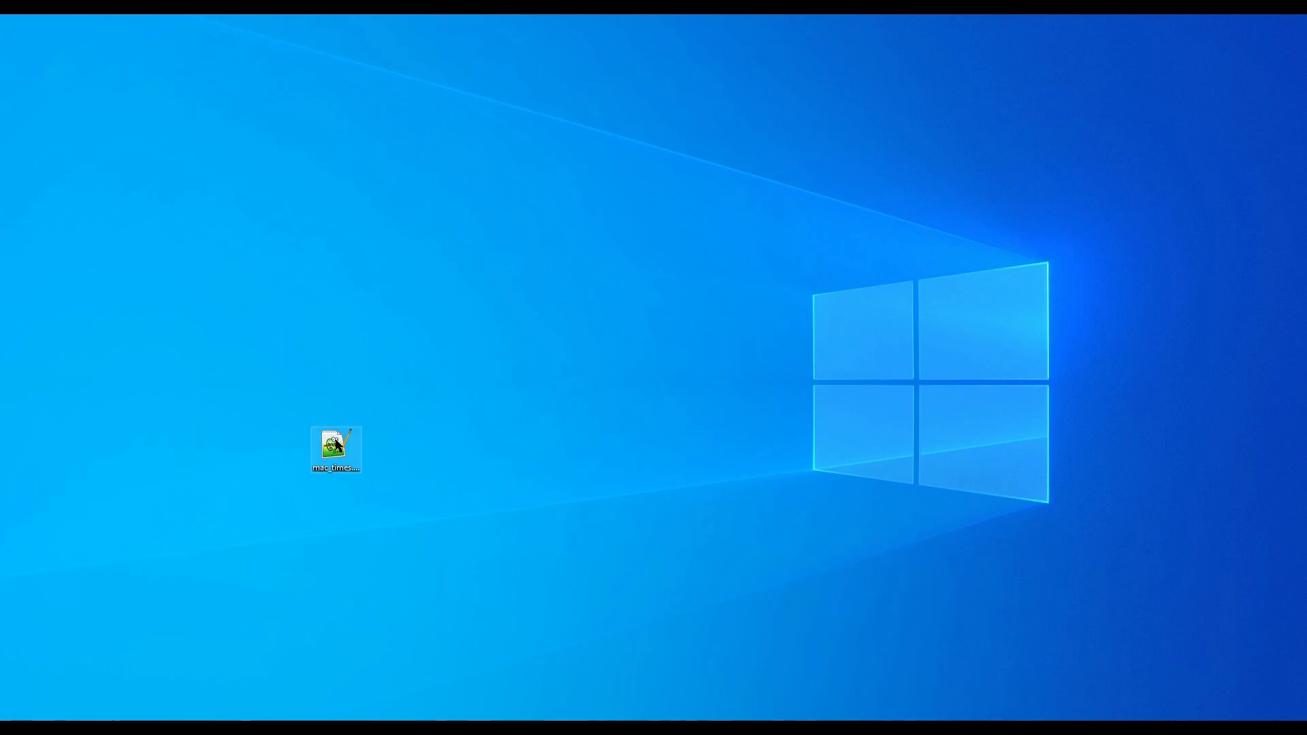
Step: Examine the created and accessed timestamps in the file properties of mac_times.txt on the desktop
right_click(339, 445)
click(399, 428)
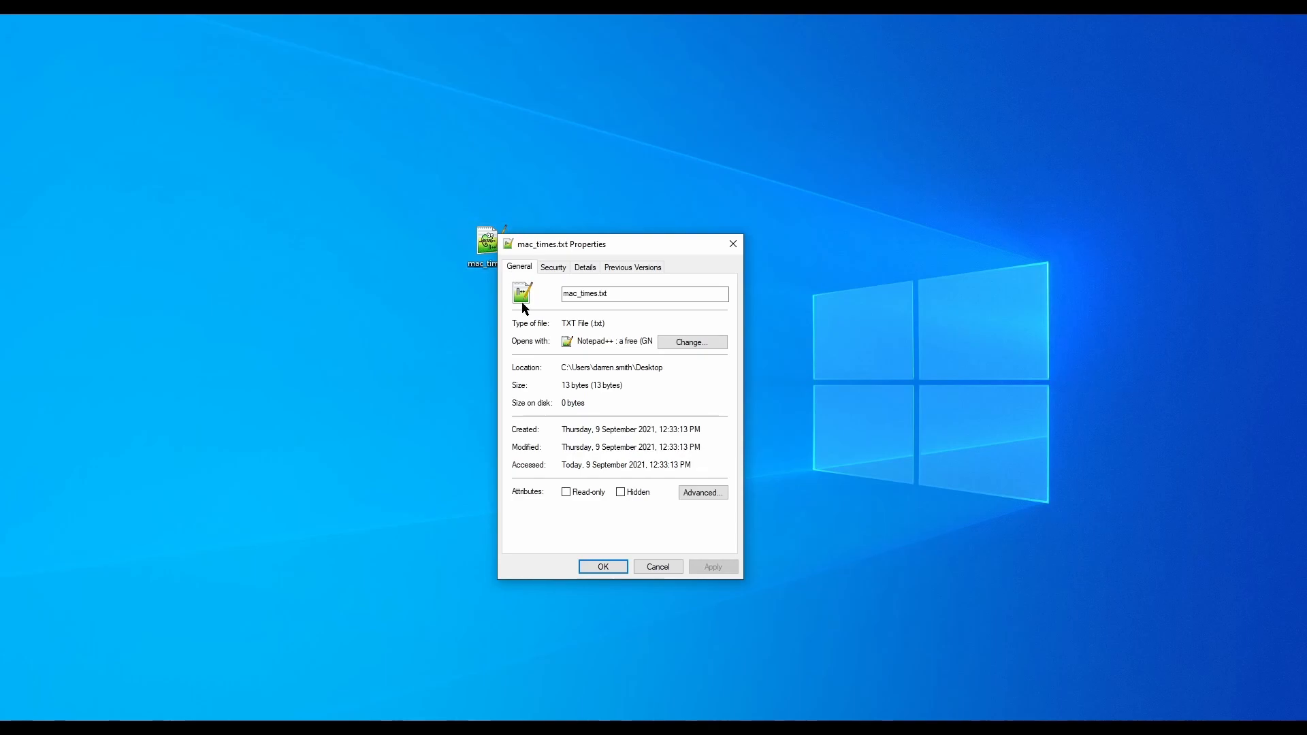
drag(562, 429, 723, 429)
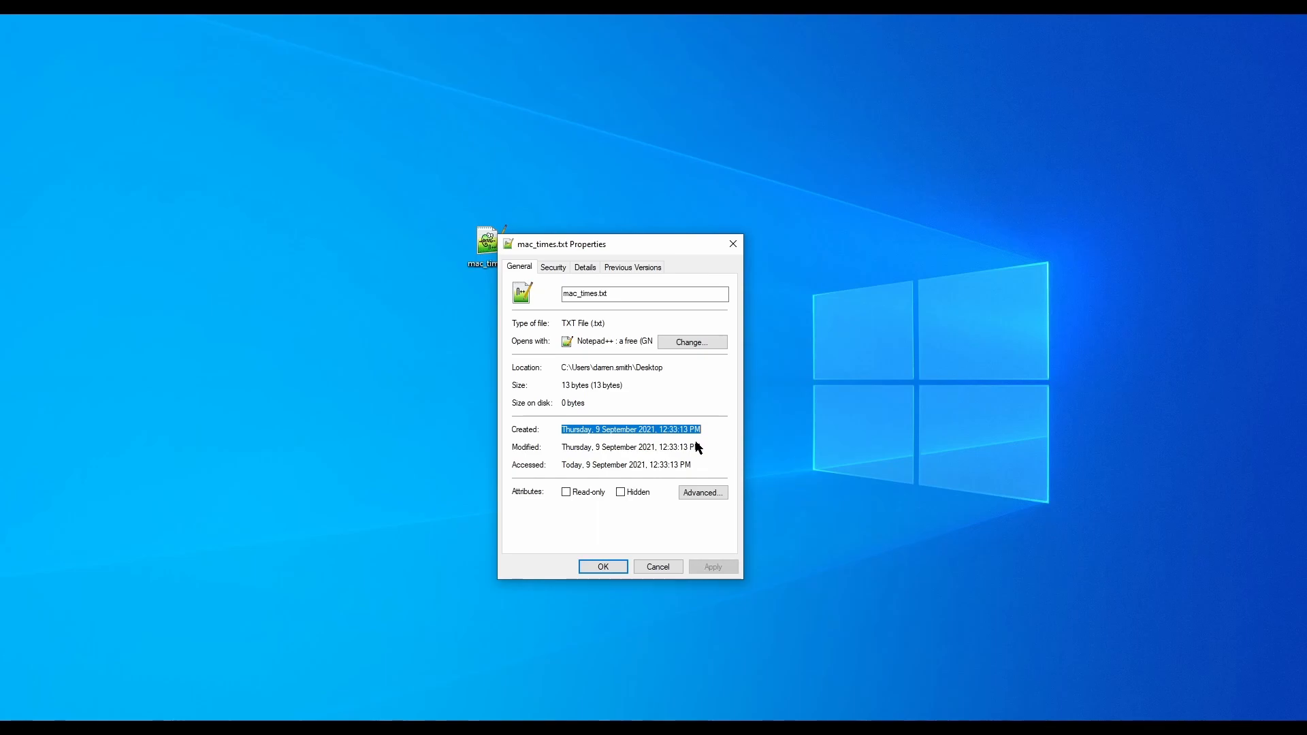
drag(566, 464, 718, 465)
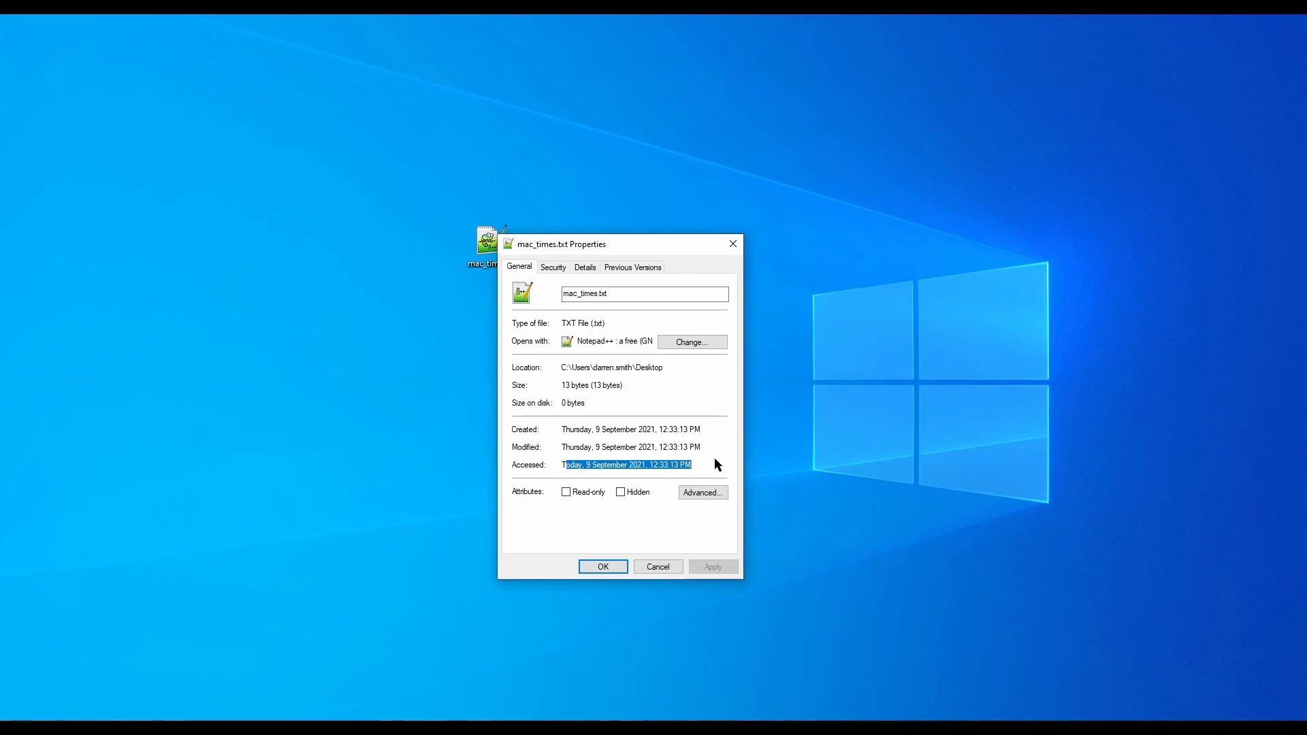
click(658, 566)
Step: Add a second line reading "jhgjhhgjgf" to mac_times.txt in Notepad, and save the change while closing it
click(486, 253)
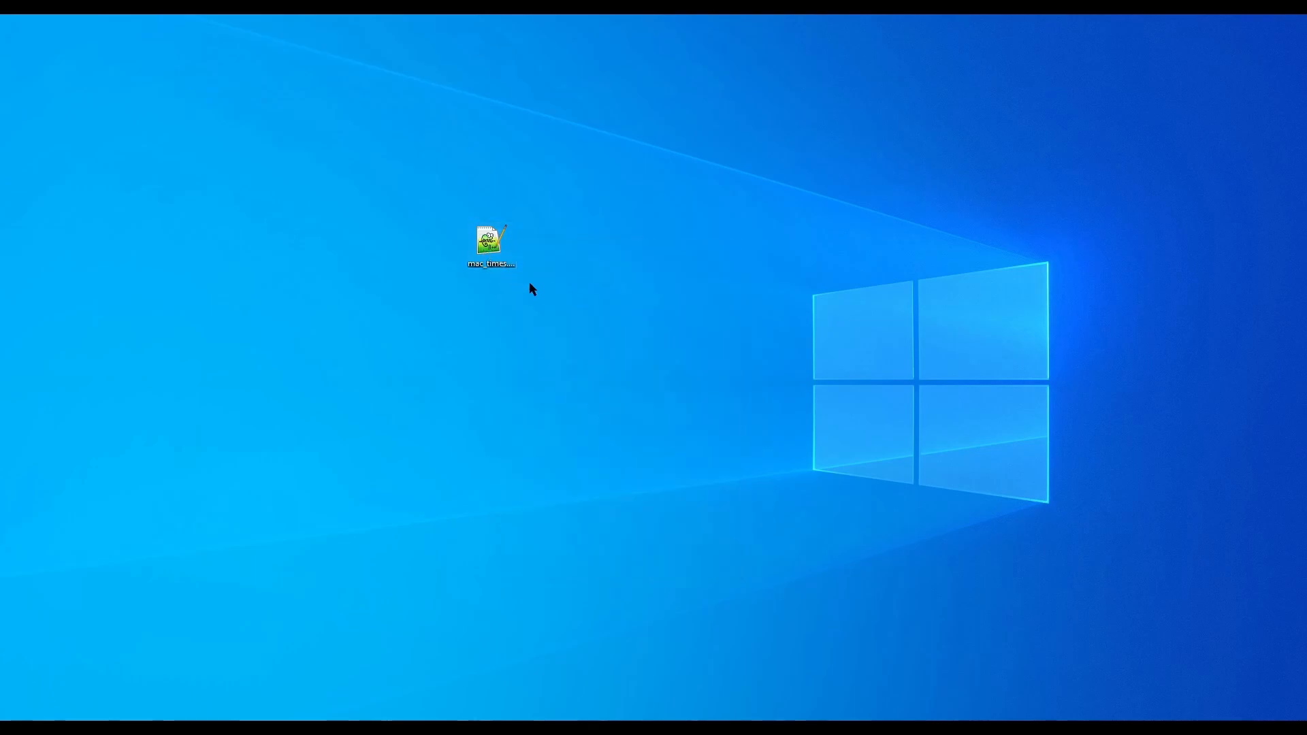
click(621, 241)
key(Return)
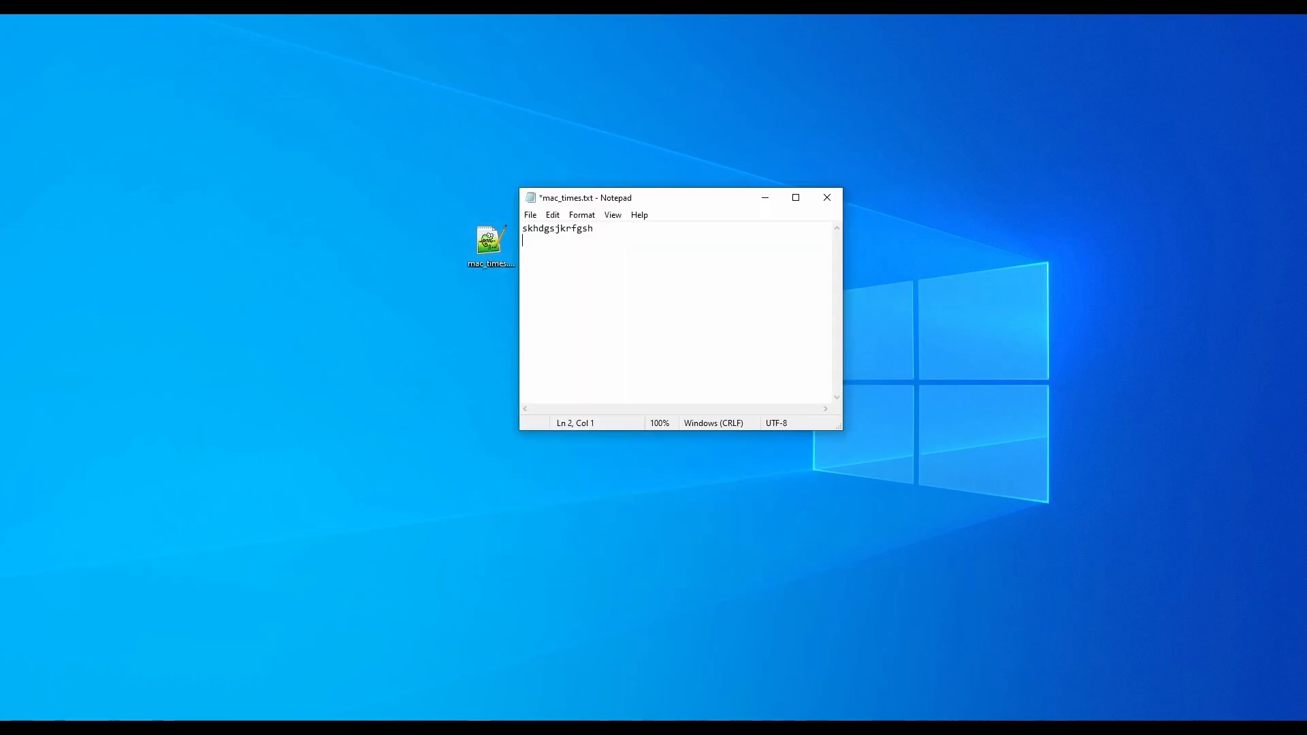
text(jhgjhhgjgf)
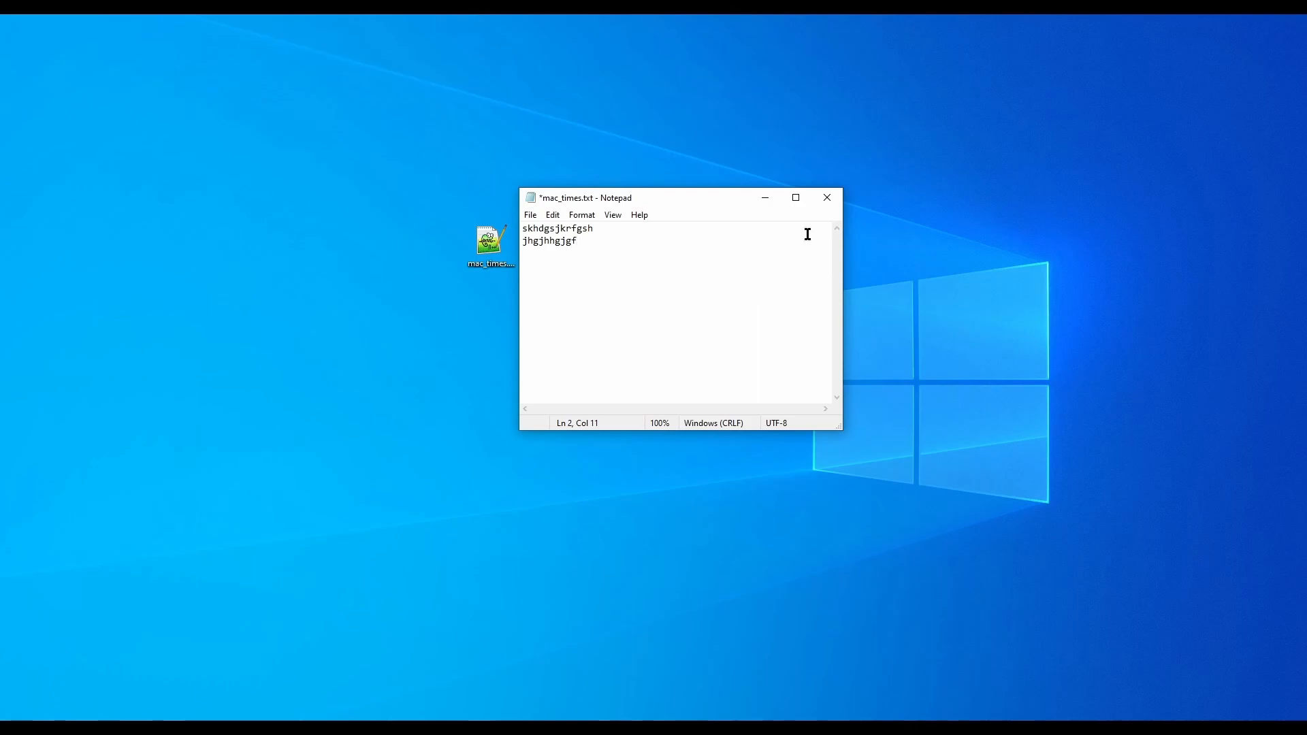
click(828, 197)
click(616, 382)
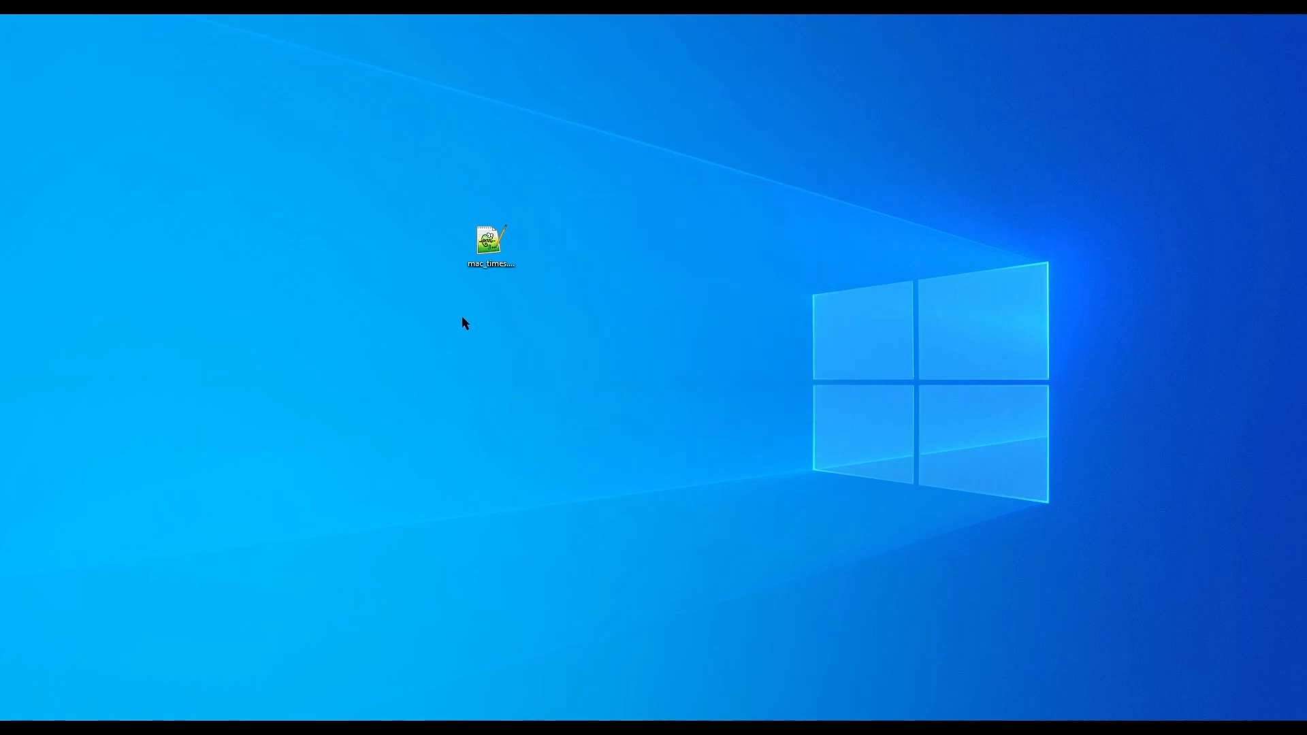
Step: Reopen the properties of the edited mac_times.txt and compare its modified, created and accessed timestamps
right_click(489, 256)
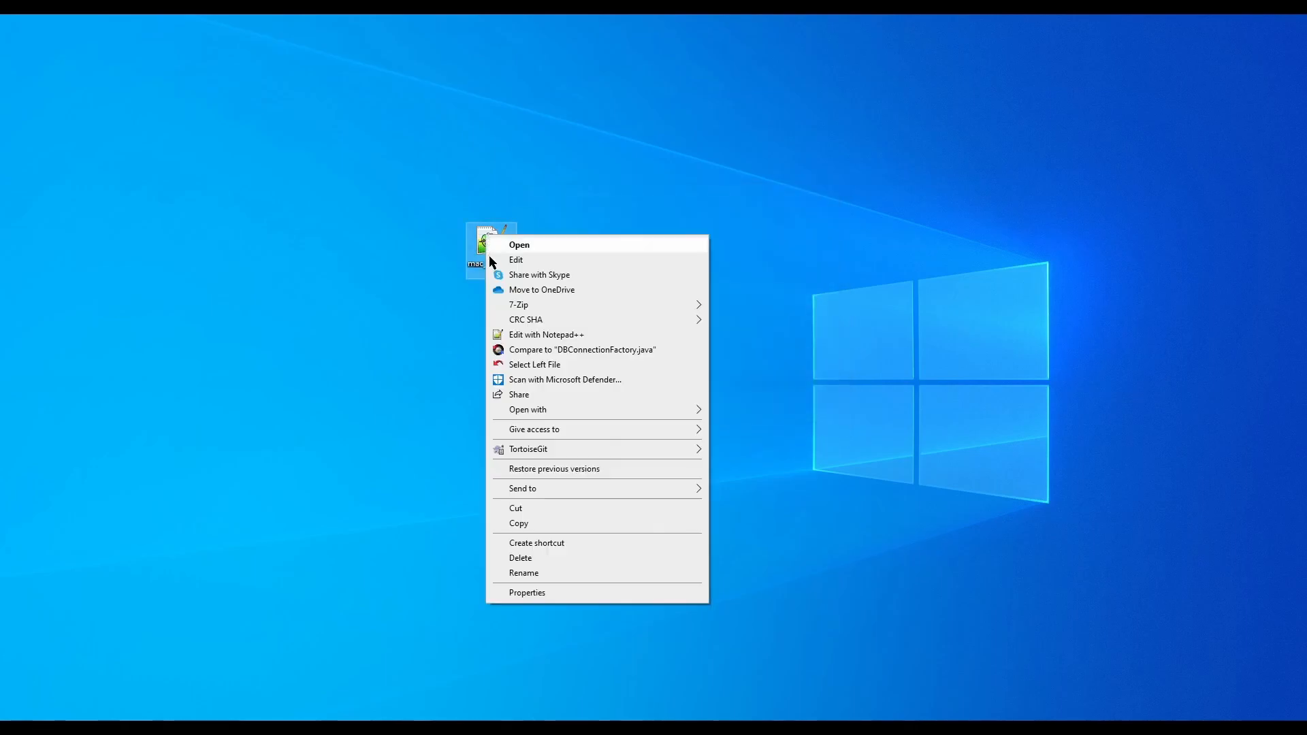
click(512, 592)
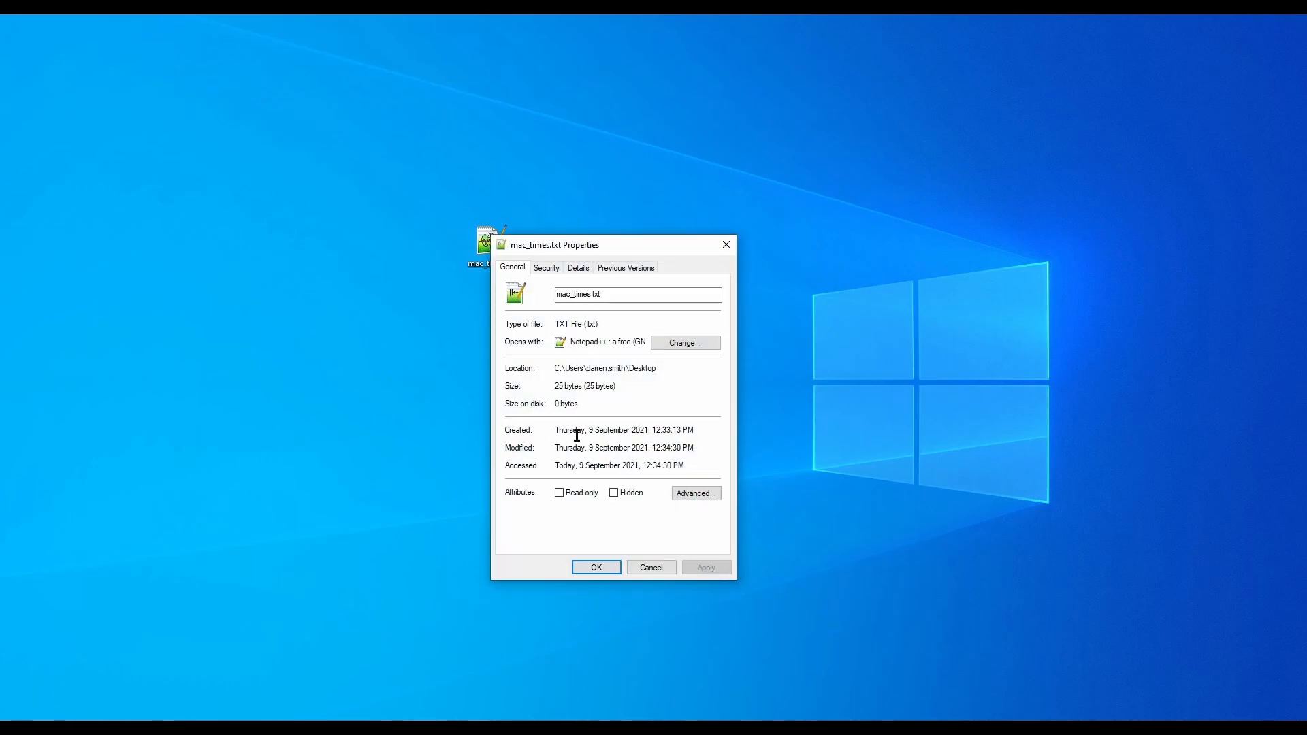
drag(693, 447, 555, 446)
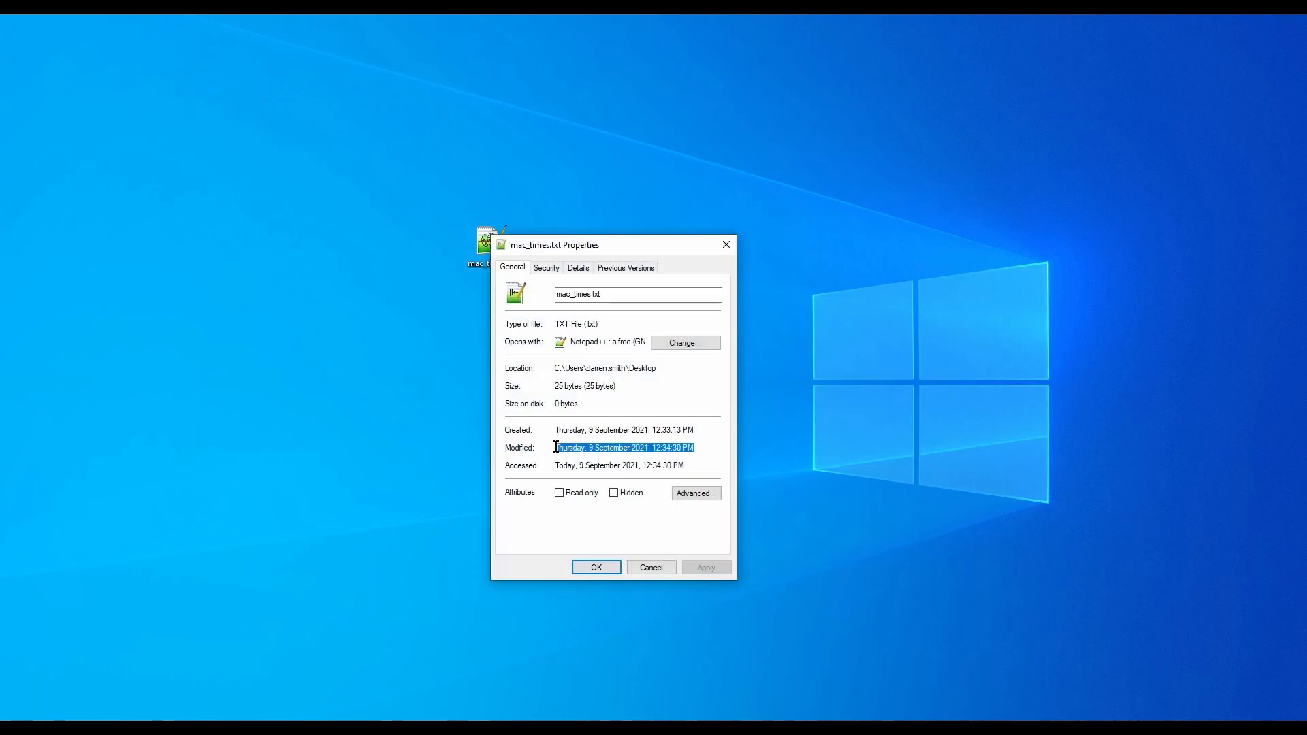
click(694, 432)
drag(694, 431, 638, 430)
drag(686, 466, 560, 464)
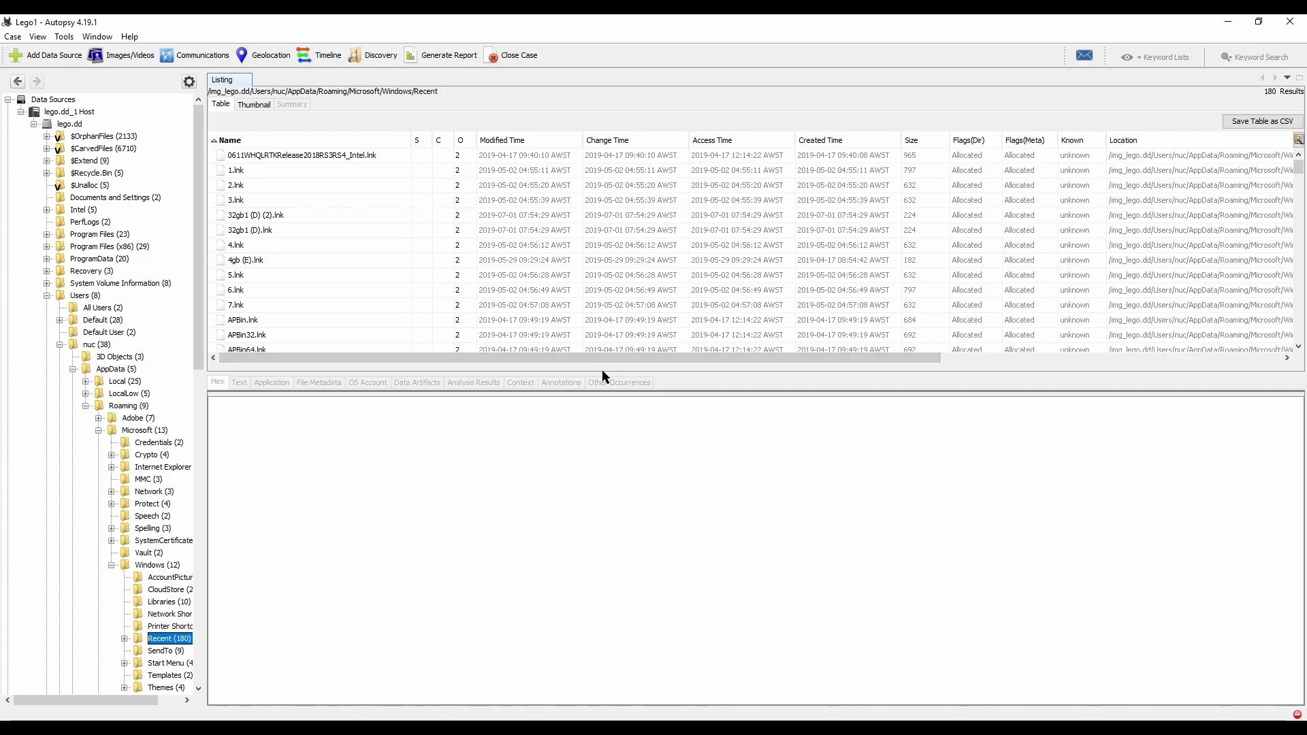
Step: In Autopsy, enlarge the file list of the nuc user's Recent folder and review the .lnk files with their timestamps
drag(601, 374, 615, 489)
scroll(623, 296, down, 4)
scroll(616, 296, down, 10)
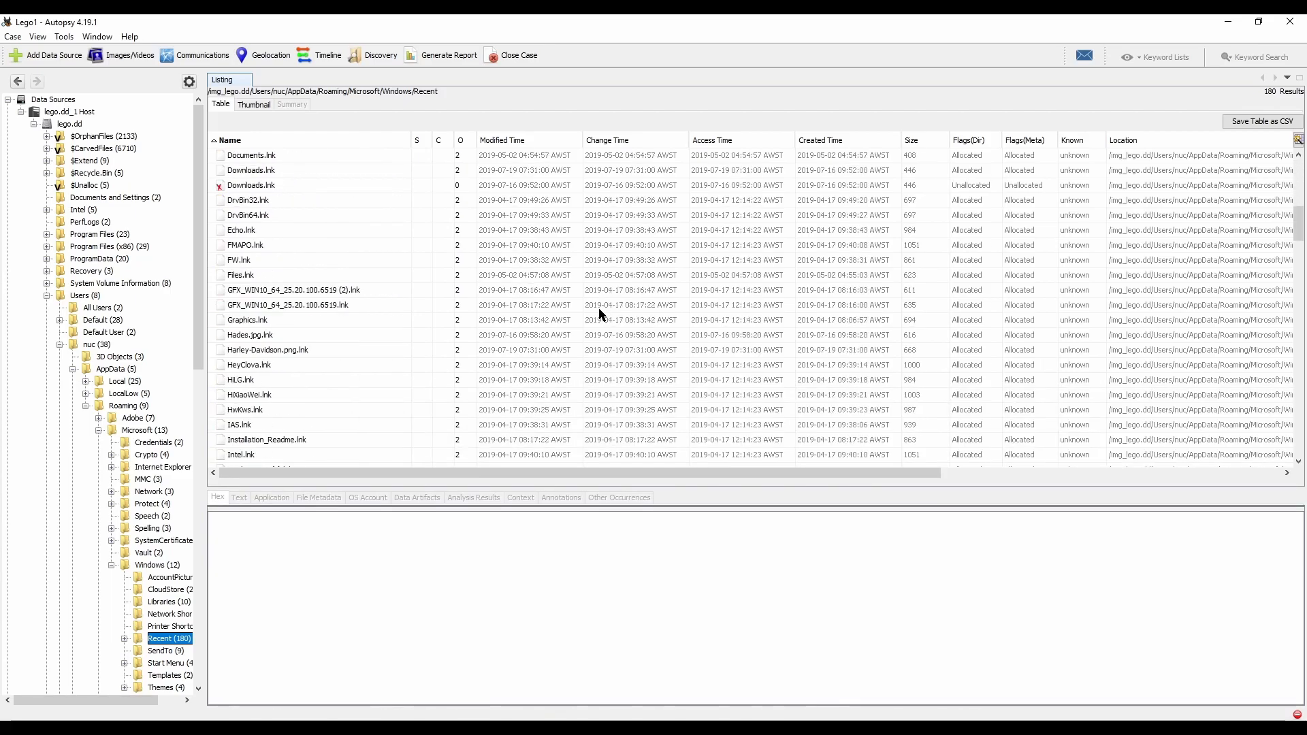
scroll(633, 293, down, 9)
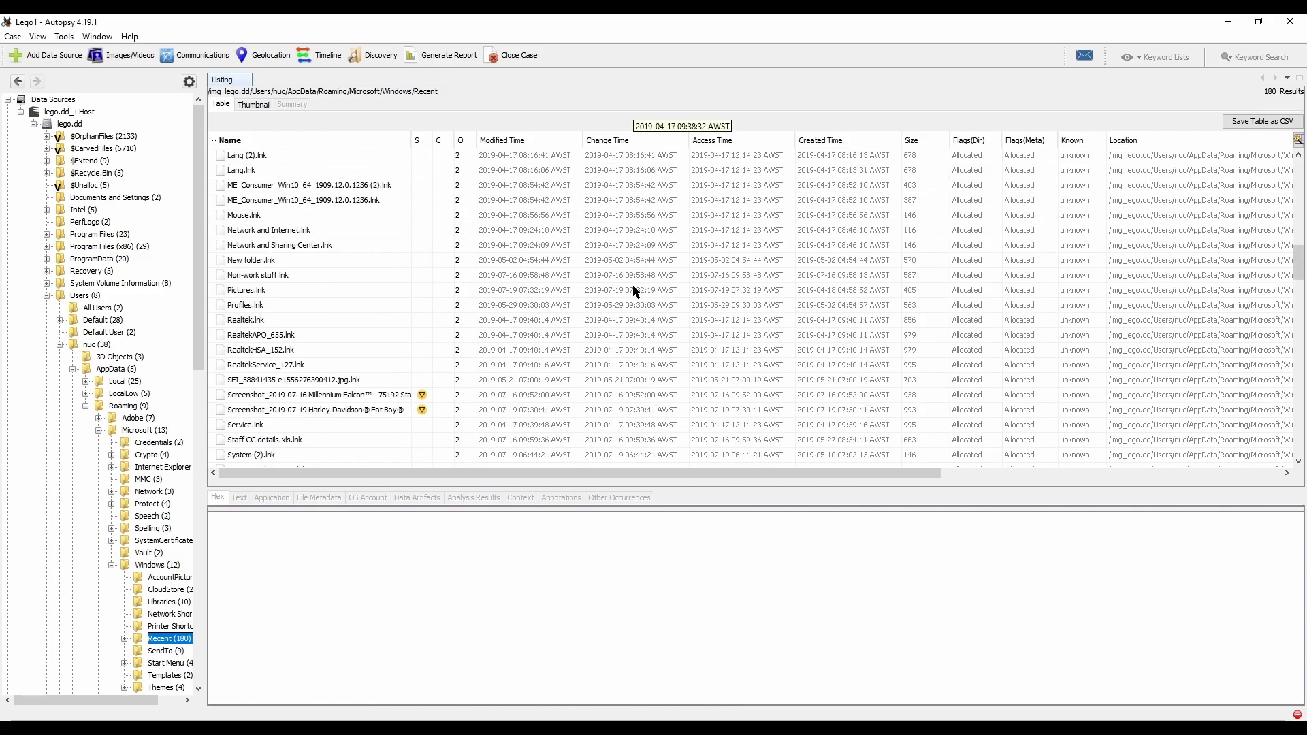
scroll(640, 297, down, 20)
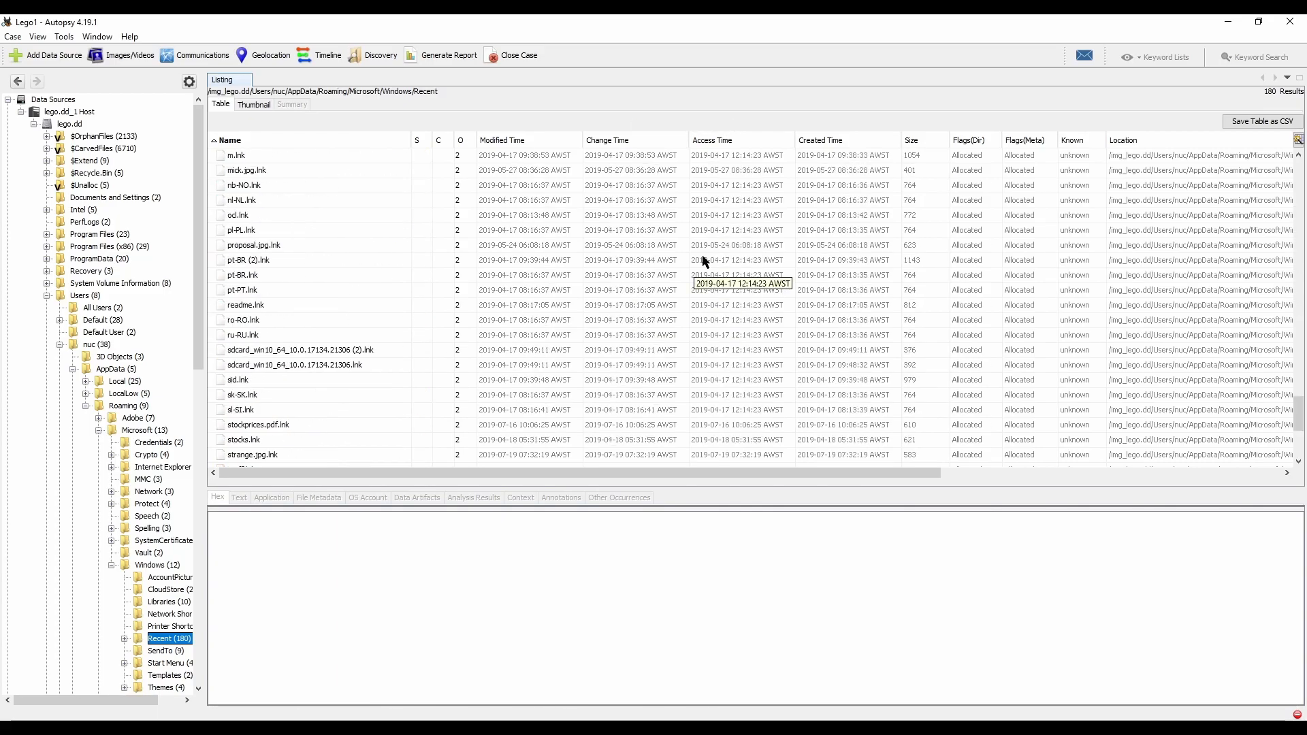